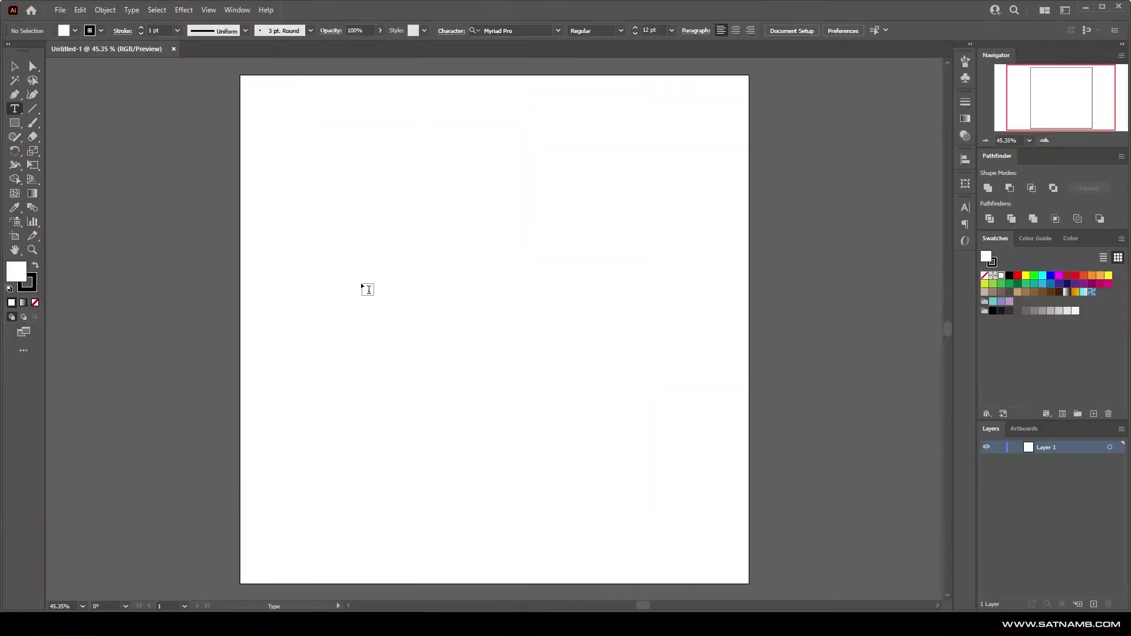
Add the text SATNAMB in the upper middle of the artboard and set its font size to 72 pt
{"action": "left_click", "coordinate": [343, 297]}
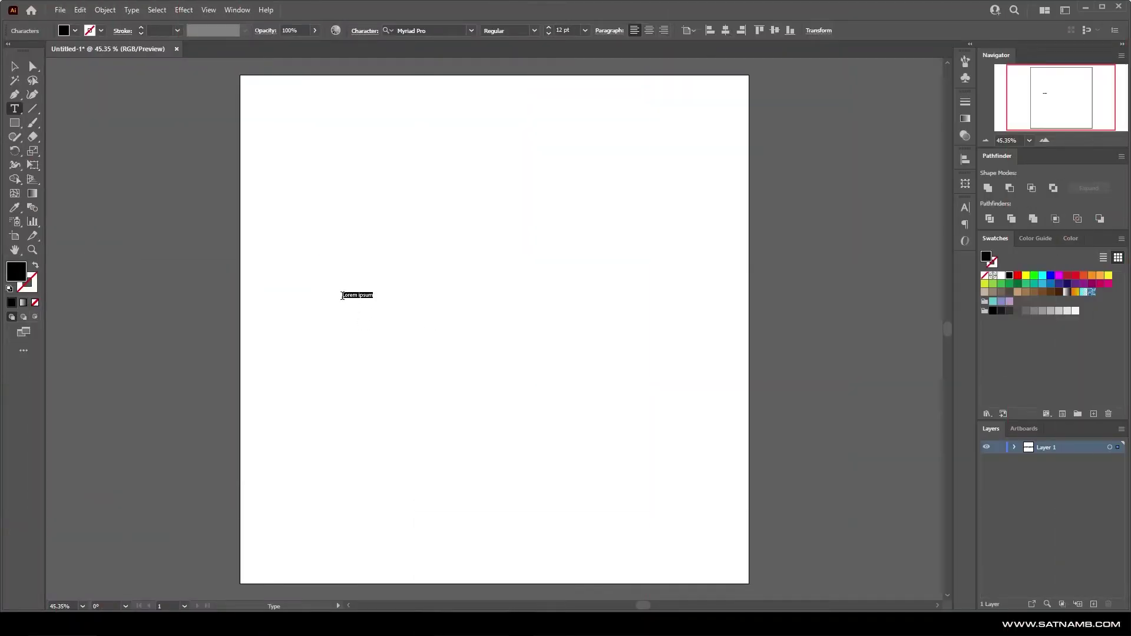
{"action": "type", "text": "SATNAMB"}
{"action": "double_click", "coordinate": [342, 295]}
{"action": "left_click", "coordinate": [585, 30]}
{"action": "left_click", "coordinate": [601, 239]}
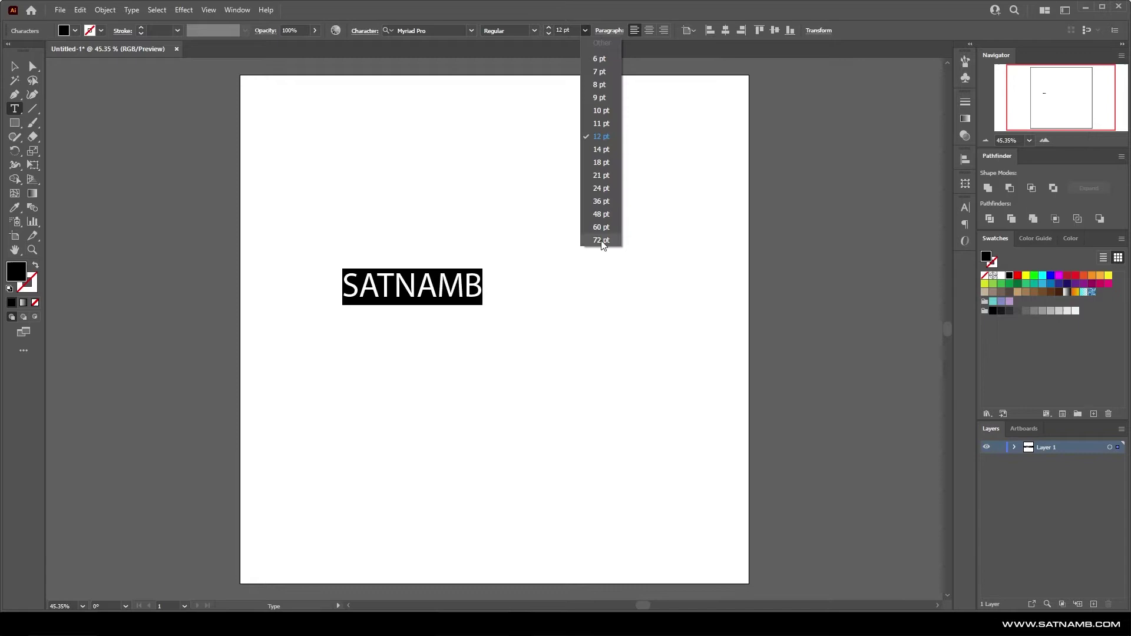
Change the font of the SATNAMB text to Futura PT Bold
{"action": "left_click", "coordinate": [423, 31]}
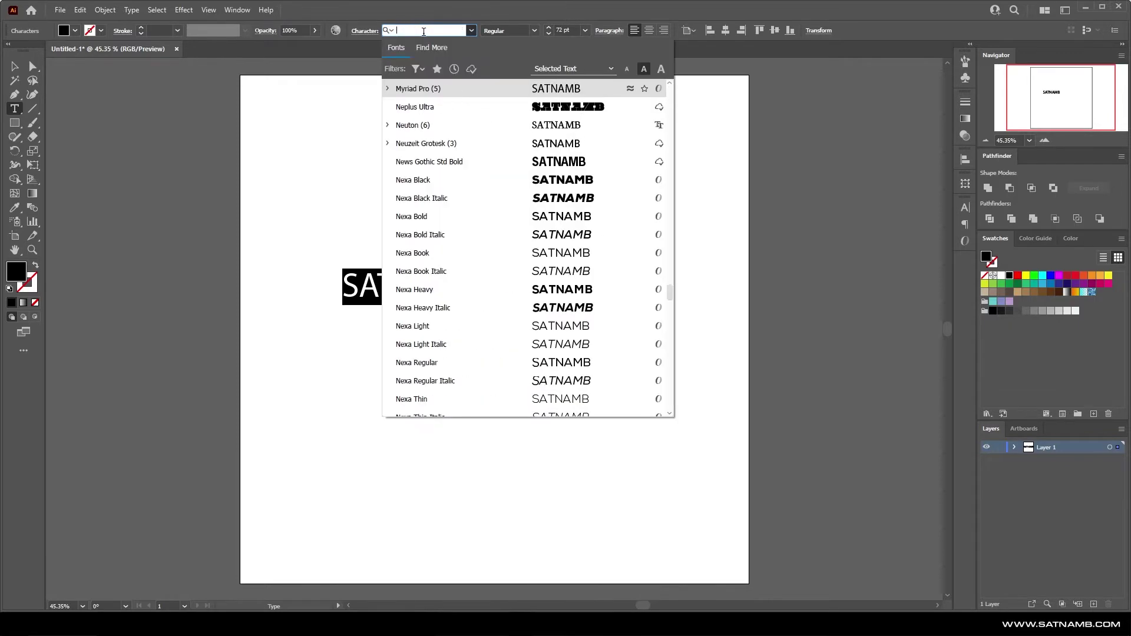
{"action": "type", "text": "Fut"}
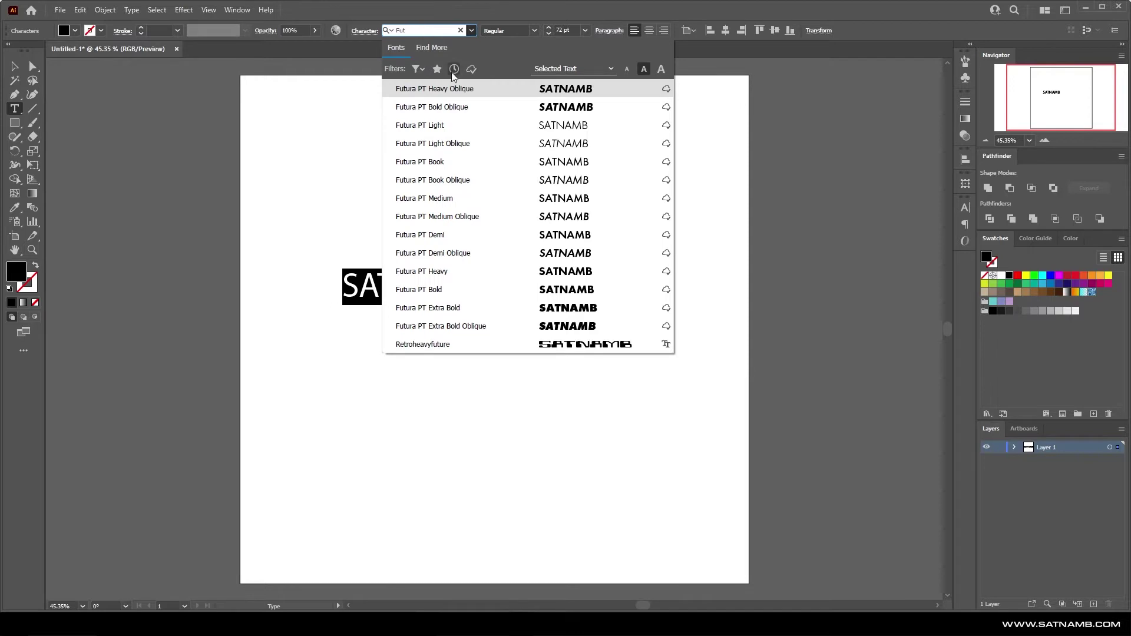
{"action": "left_click", "coordinate": [481, 289]}
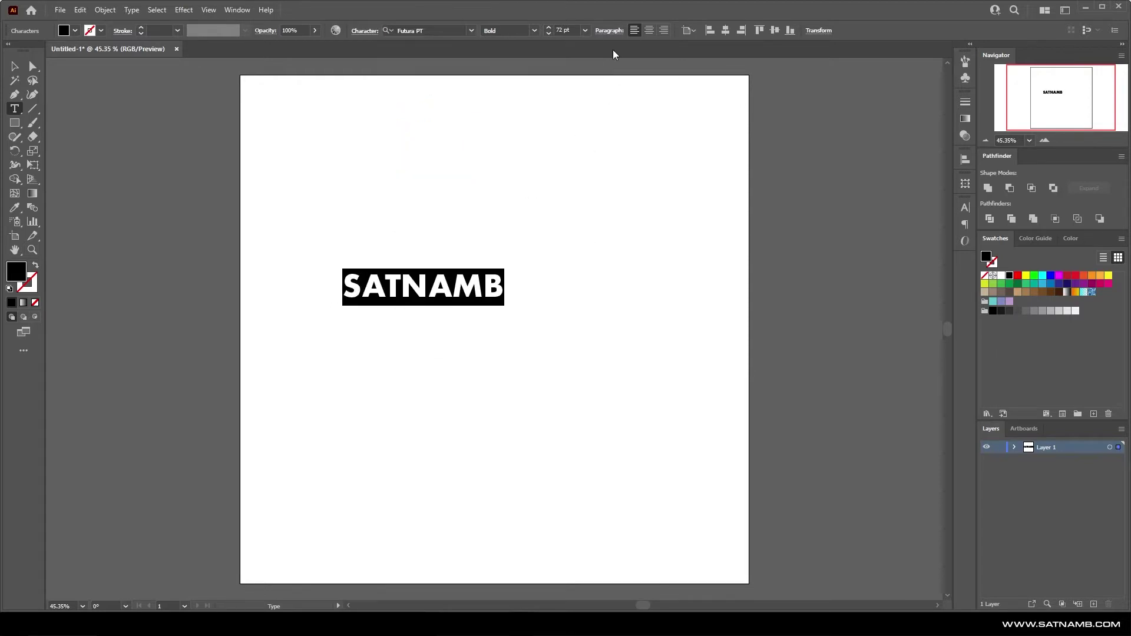
Enlarge the SATNAMB text to a font size of 200 pt
{"action": "left_click", "coordinate": [569, 28]}
{"action": "type", "text": "20"}
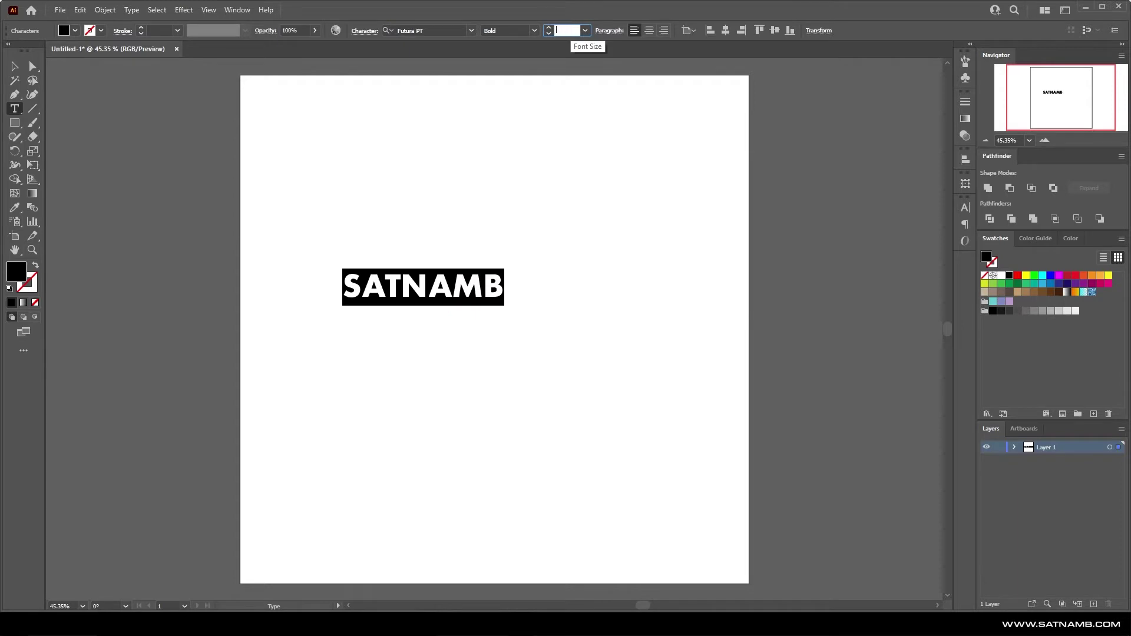
{"action": "key", "text": "Return"}
{"action": "left_click_drag", "start_coordinate": [560, 30], "coordinate": [554, 30]}
{"action": "type", "text": "2"}
{"action": "key", "text": "Return"}
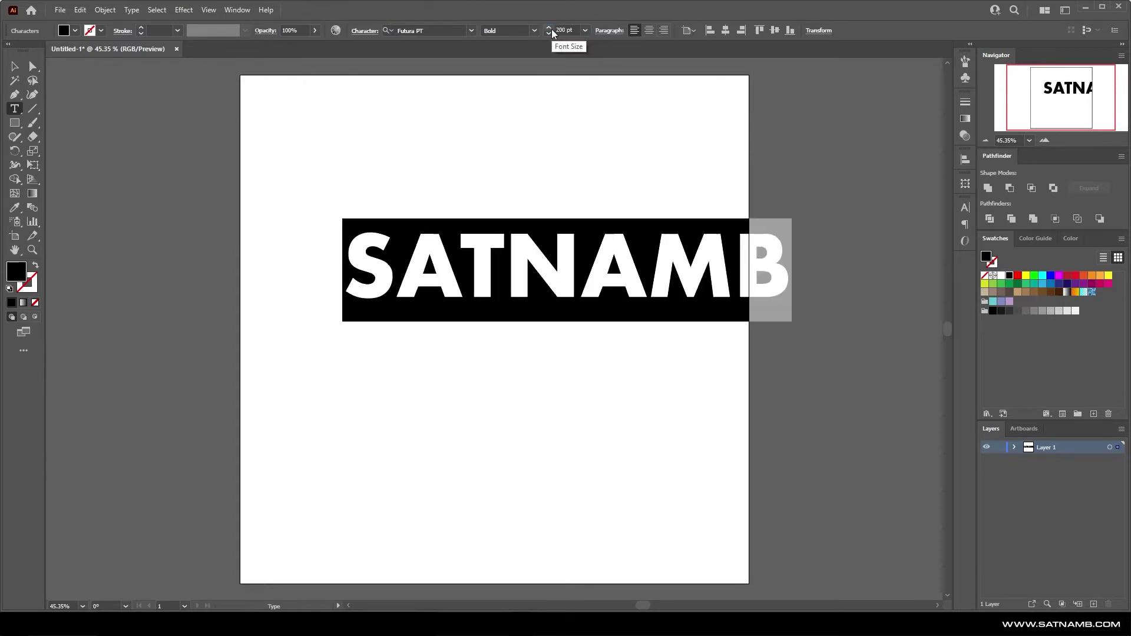
Centre the text horizontally and vertically on the artboard
{"action": "left_click", "coordinate": [15, 67]}
{"action": "left_click", "coordinate": [751, 30]}
{"action": "left_click", "coordinate": [799, 30]}
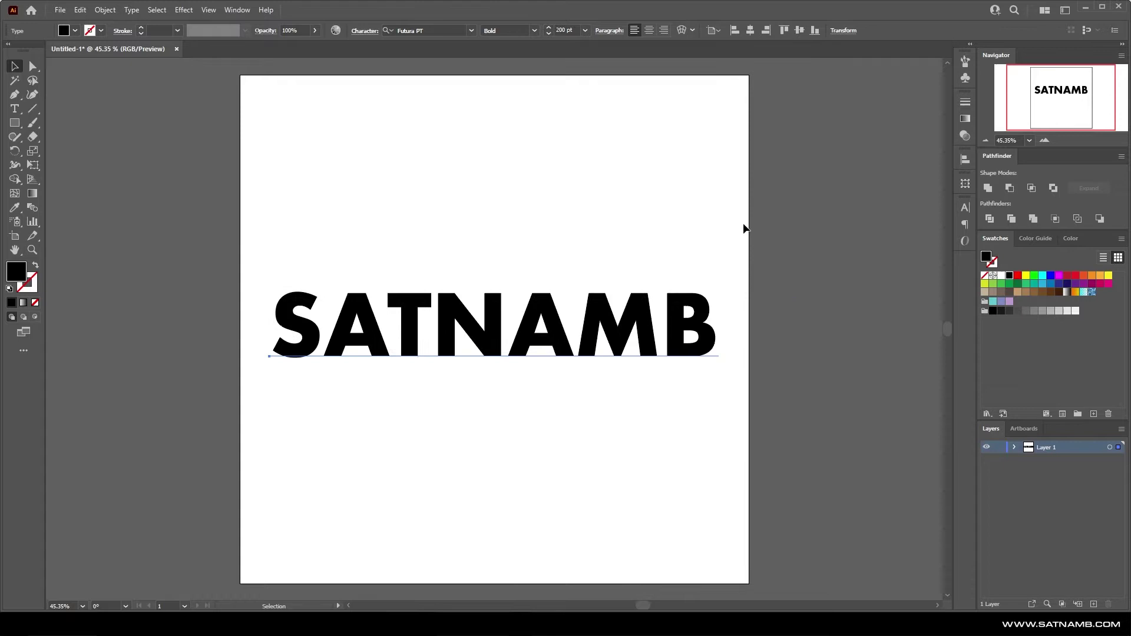
{"action": "left_click", "coordinate": [735, 198]}
Reduce the text to 180 pt with centred paragraph alignment and centre it on the artboard again
{"action": "left_click", "coordinate": [589, 330]}
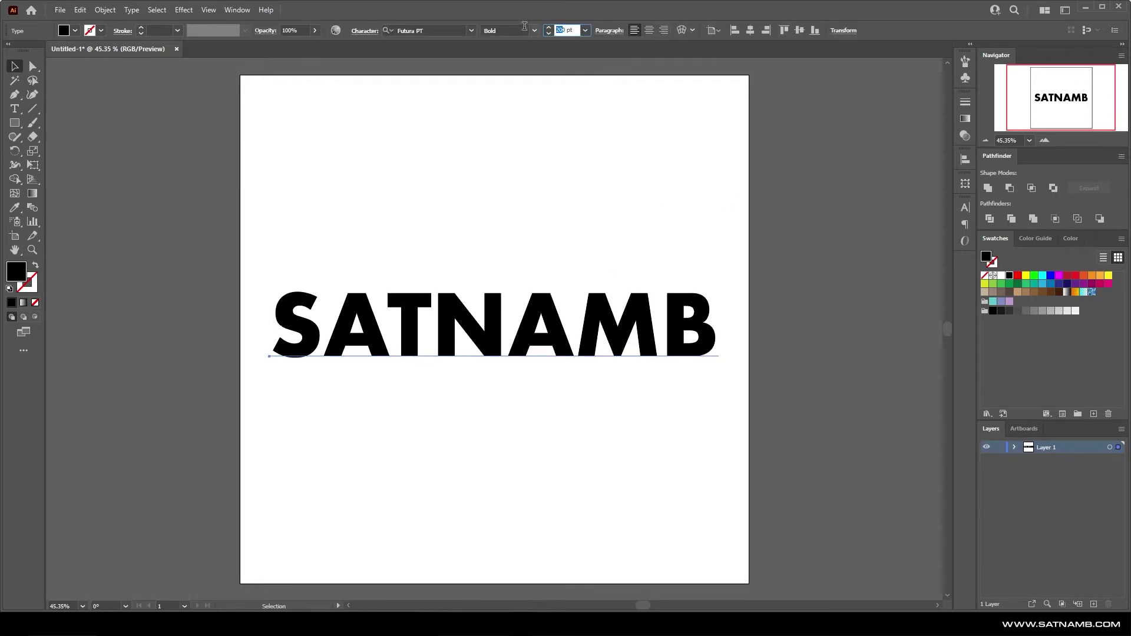
{"action": "key", "text": "Return"}
{"action": "left_click", "coordinate": [750, 30]}
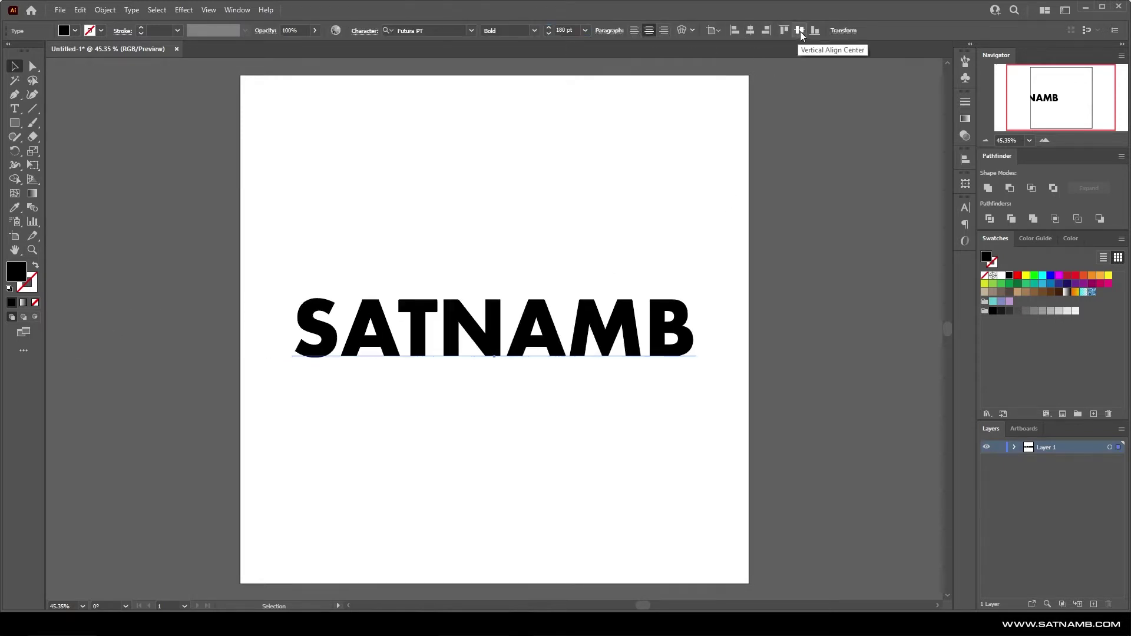
{"action": "left_click", "coordinate": [799, 30]}
{"action": "left_click", "coordinate": [362, 135]}
Widen the tracking between all letters of the SATNAMB text
{"action": "left_click", "coordinate": [377, 315]}
{"action": "double_click", "coordinate": [462, 321]}
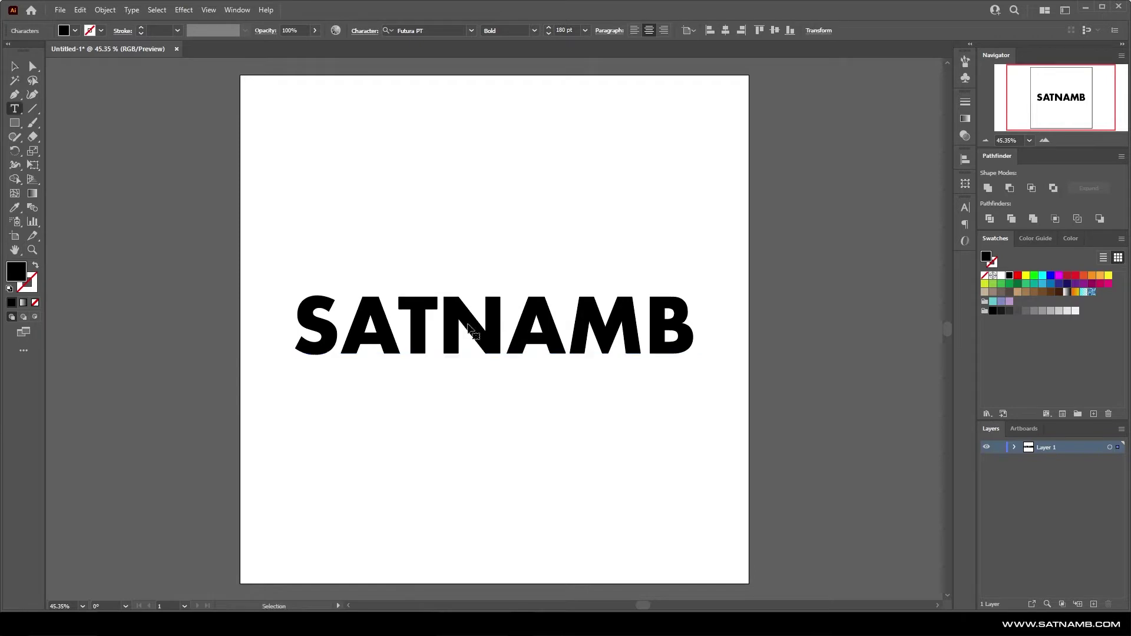
{"action": "key", "text": "ctrl+a"}
{"action": "key", "text": "alt+Right"}
{"action": "key", "text": "alt+Right"}
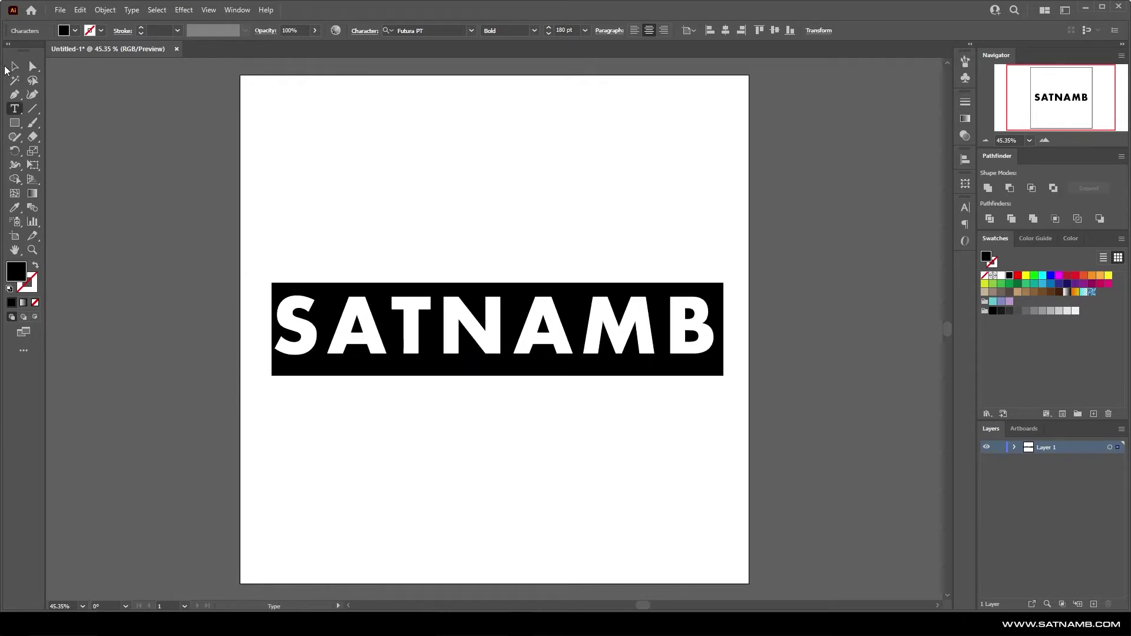
{"action": "key", "text": "Escape"}
Expand the text into editable shapes with the Object and Fill options enabled
{"action": "left_click", "coordinate": [96, 9]}
{"action": "left_click", "coordinate": [147, 149]}
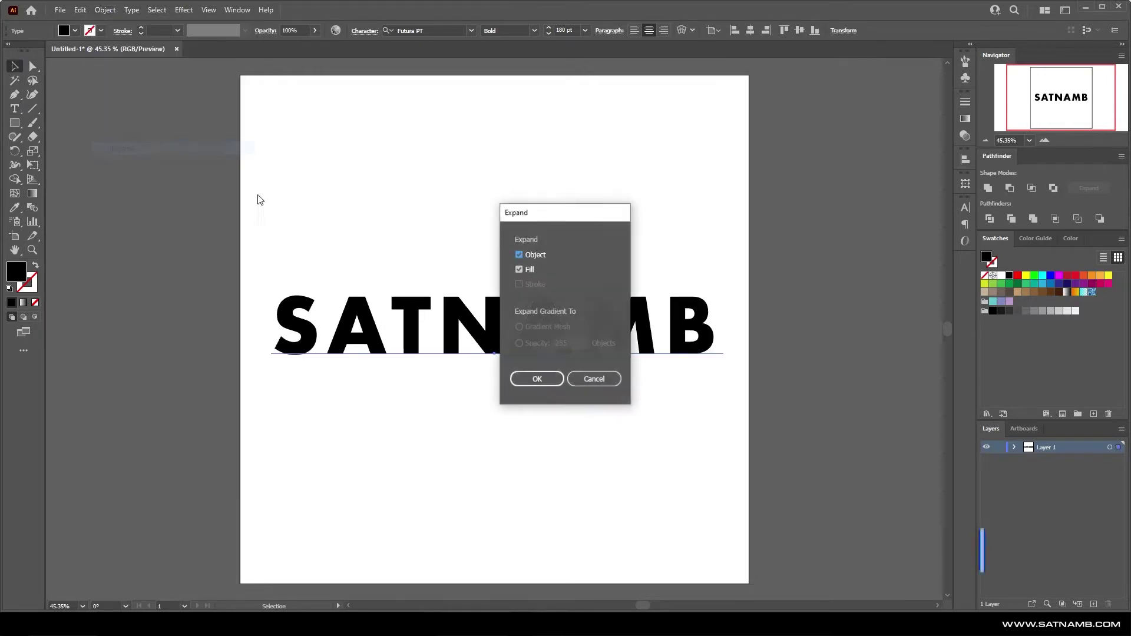
{"action": "left_click", "coordinate": [550, 381]}
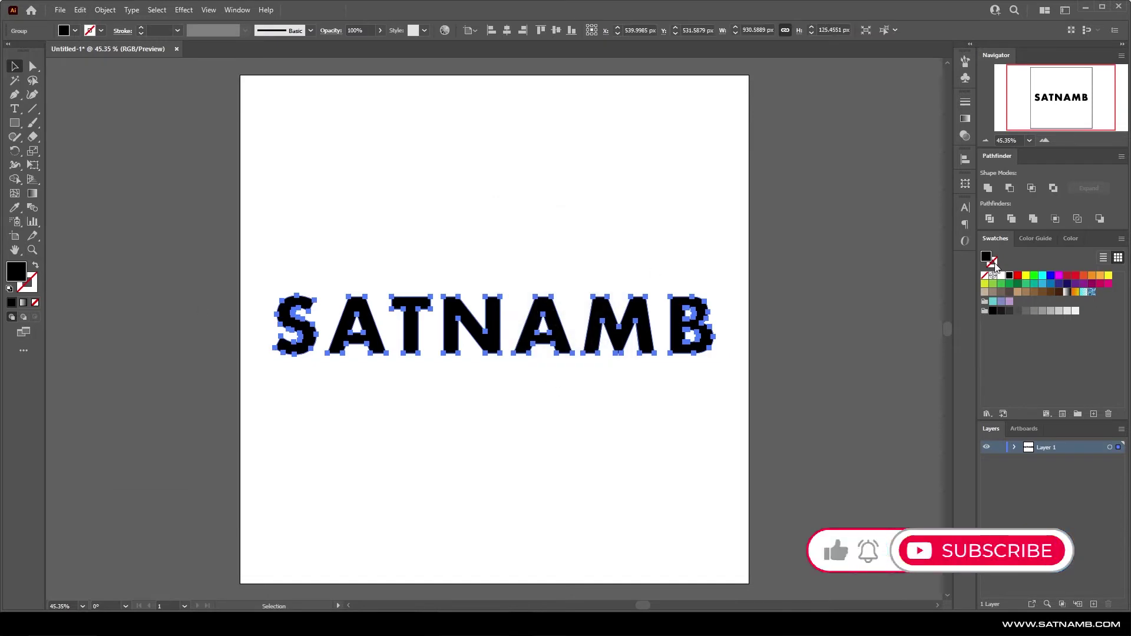
Give the expanded lettering a red 7 pt stroke aligned to the outside of the letters
{"action": "left_click", "coordinate": [1017, 276]}
{"action": "left_click", "coordinate": [142, 27]}
{"action": "left_click", "coordinate": [143, 27]}
{"action": "left_click", "coordinate": [143, 27]}
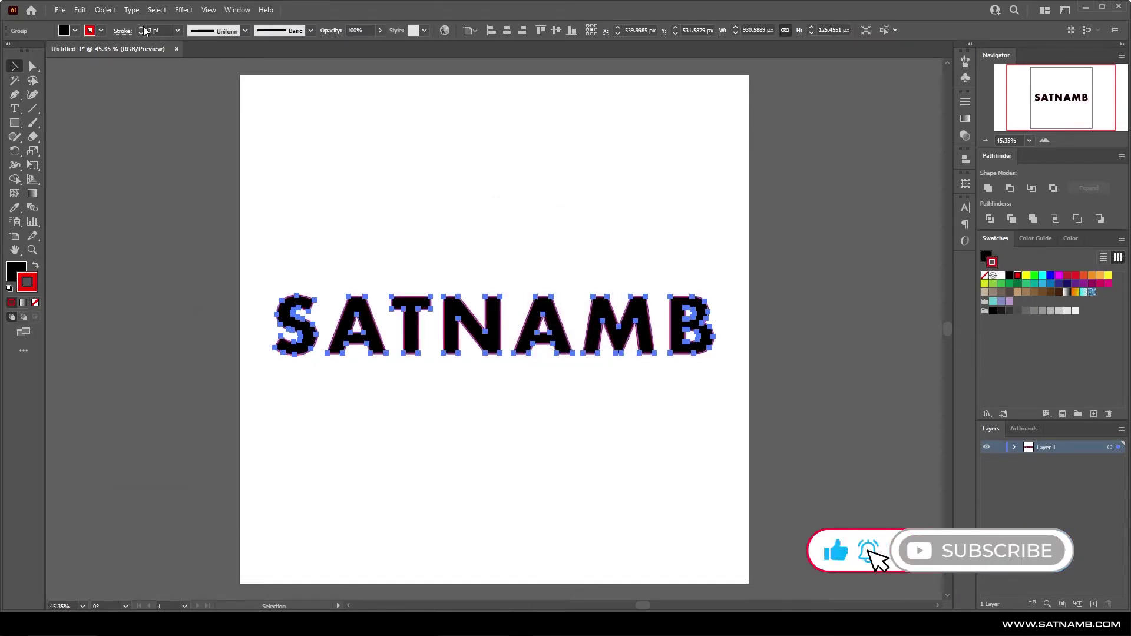
{"action": "left_click", "coordinate": [143, 27]}
{"action": "left_click", "coordinate": [142, 27]}
{"action": "left_click", "coordinate": [143, 26]}
{"action": "left_click", "coordinate": [122, 31]}
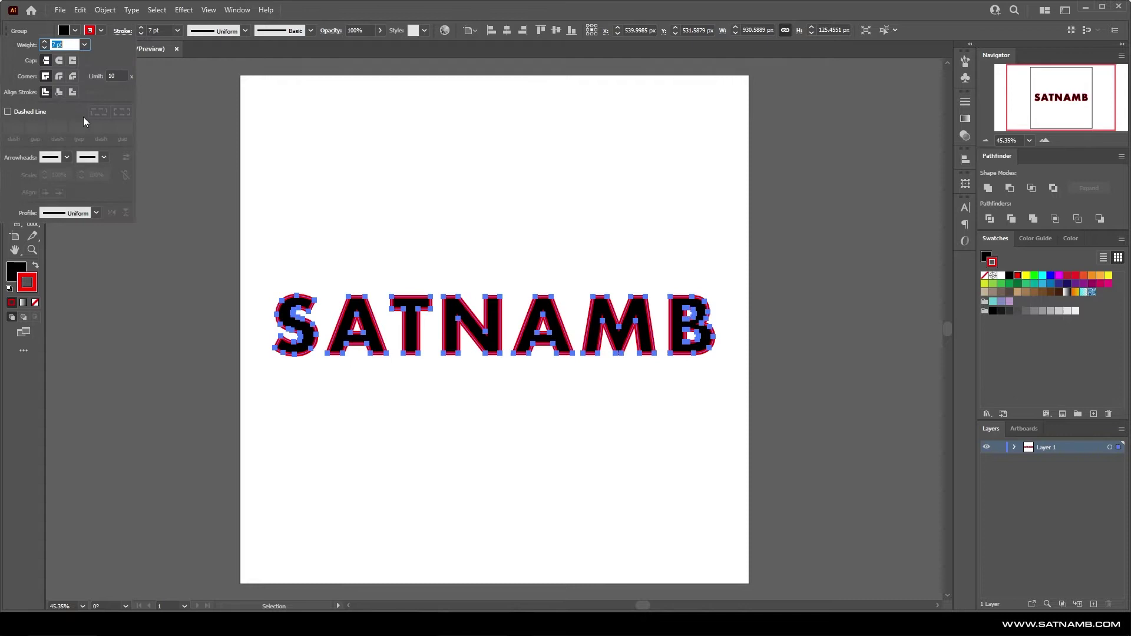
{"action": "left_click", "coordinate": [72, 91]}
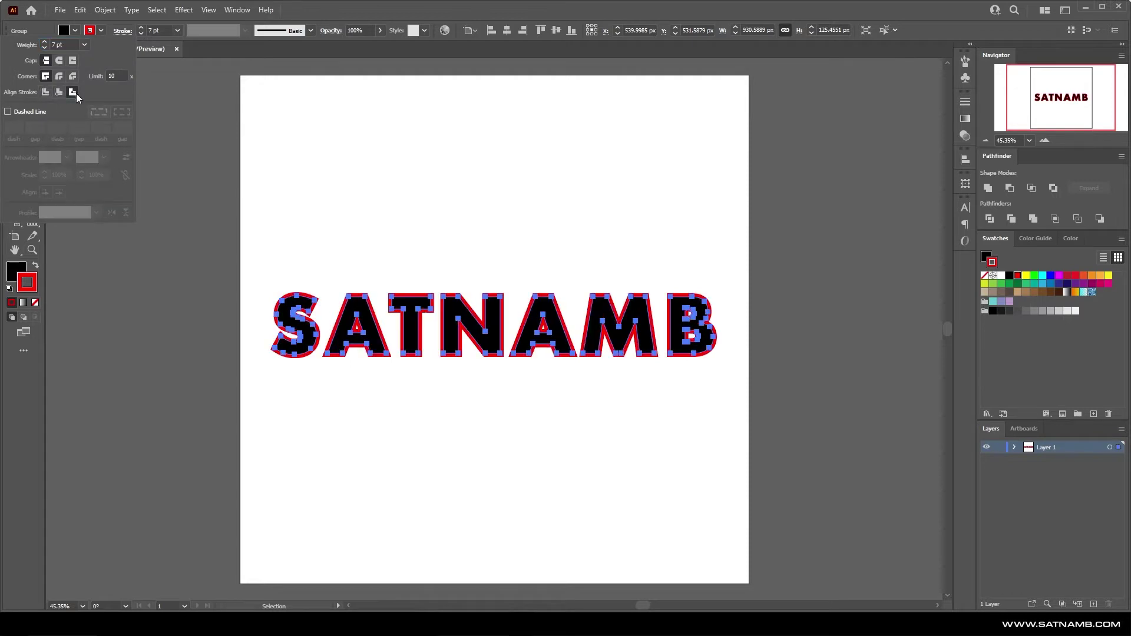
Swap the lettering's fill and stroke colours, and set the fill to white
{"action": "left_click", "coordinate": [33, 265]}
{"action": "left_click", "coordinate": [52, 292]}
{"action": "left_click", "coordinate": [16, 269]}
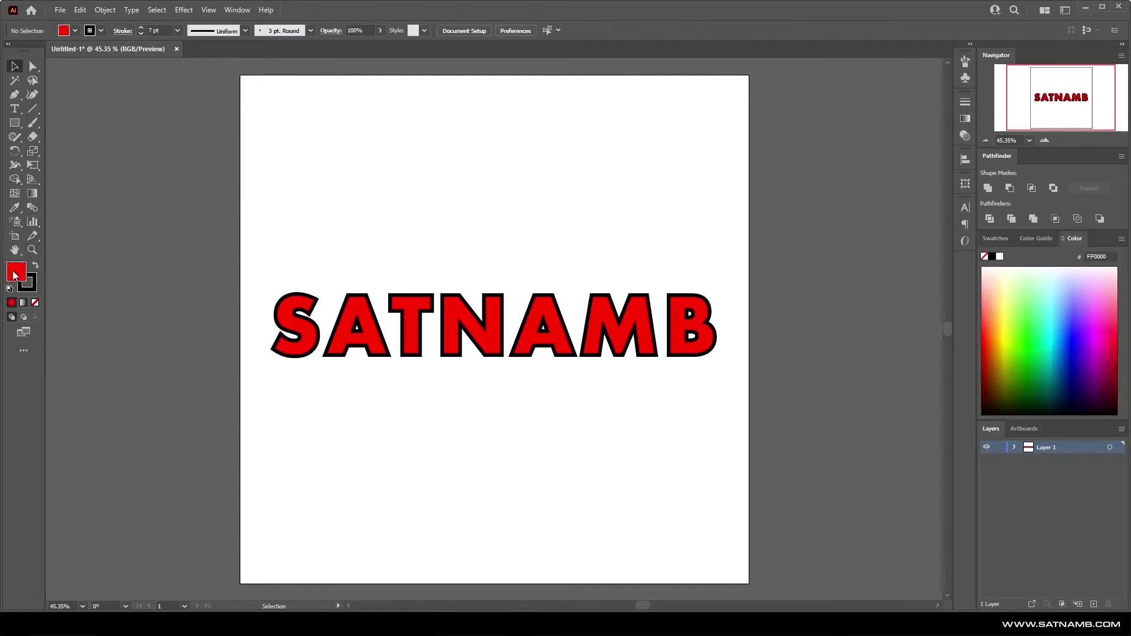
{"action": "left_click", "coordinate": [999, 257]}
{"action": "left_click", "coordinate": [491, 325]}
{"action": "left_click", "coordinate": [996, 239]}
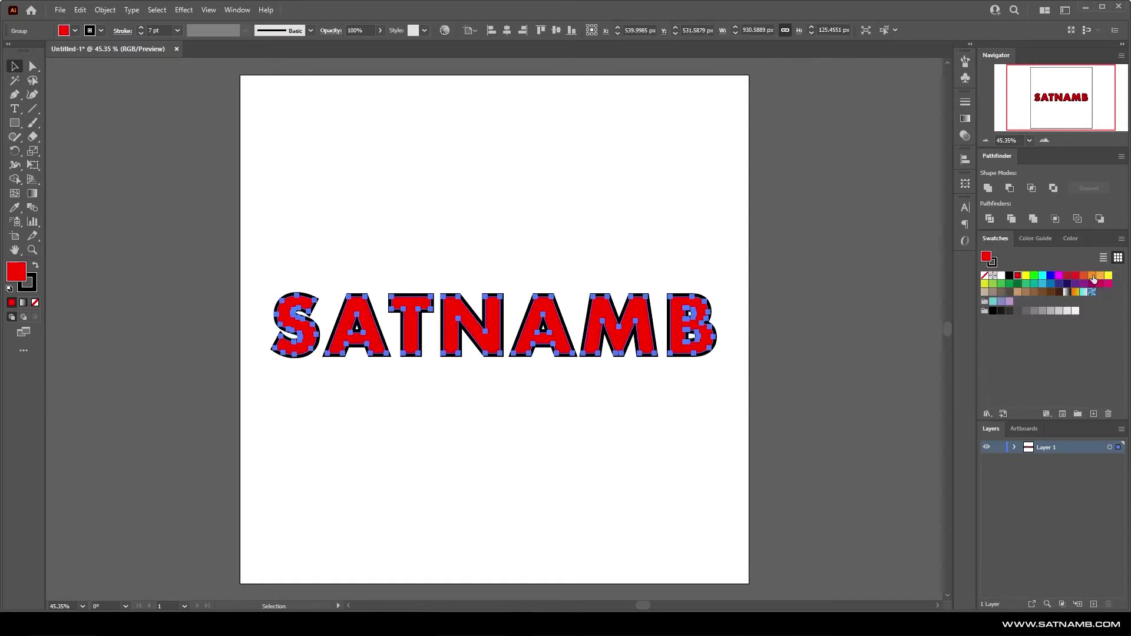
{"action": "left_click", "coordinate": [998, 278]}
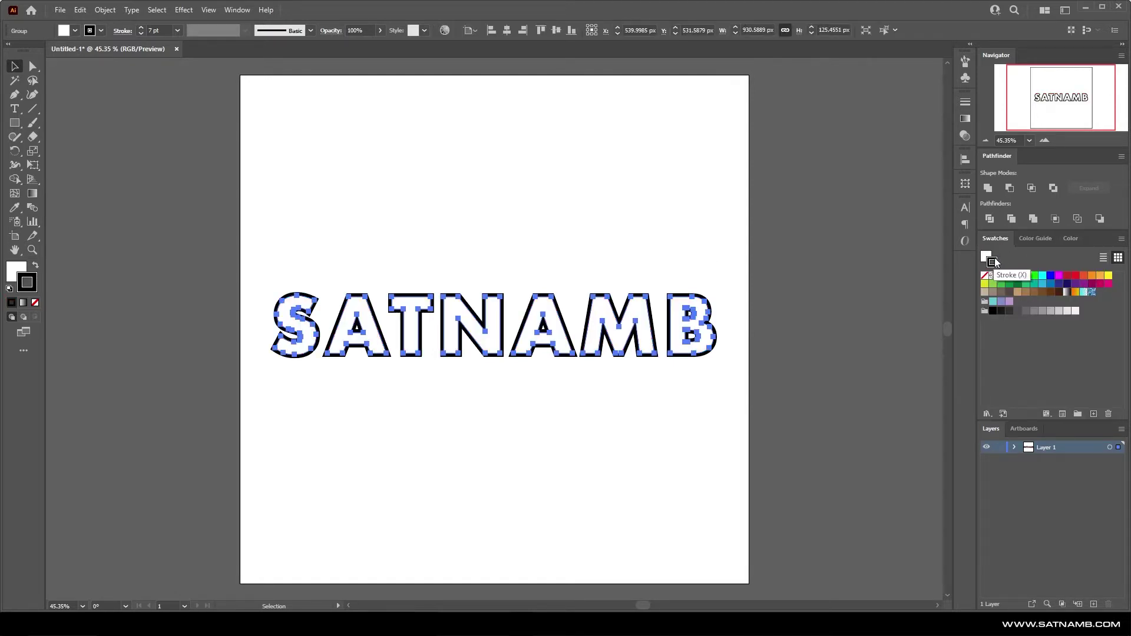
Change the lettering's stroke colour to a warm yellow and deselect it
{"action": "double_click", "coordinate": [23, 279]}
{"action": "left_click", "coordinate": [877, 353]}
{"action": "left_click_drag", "start_coordinate": [846, 274], "coordinate": [823, 219]}
{"action": "left_click", "coordinate": [986, 229]}
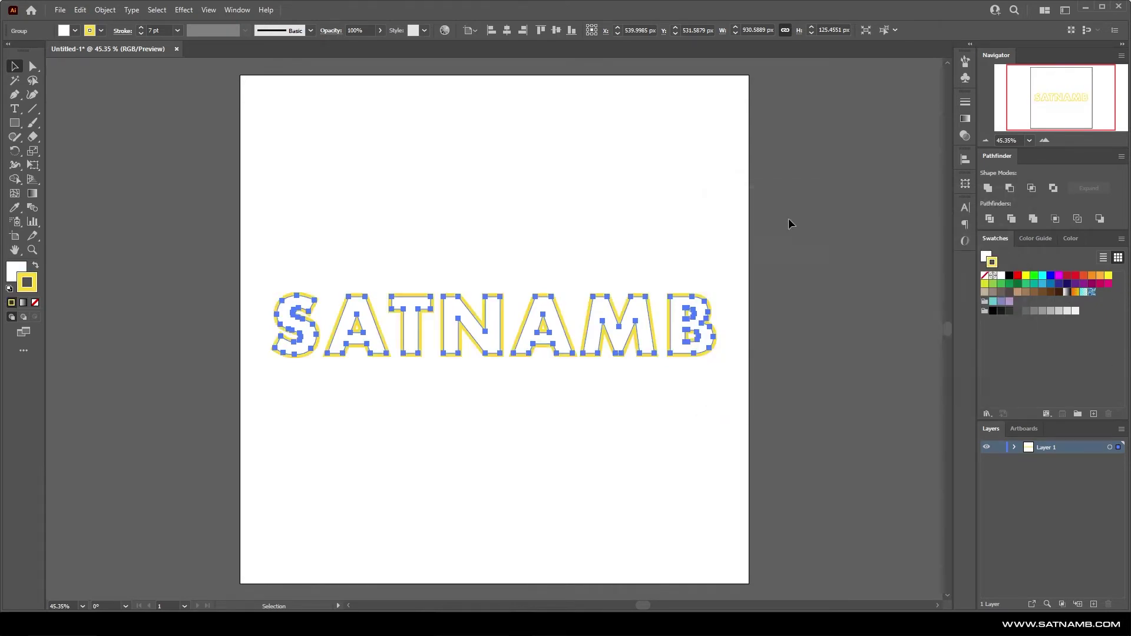
{"action": "left_click", "coordinate": [789, 223]}
Draw a light grey rectangle without stroke over the whole artboard, about 1079 by 1080 px, and send it behind the lettering
{"action": "key", "text": "m"}
{"action": "mouse_move", "coordinate": [238, 74]}
{"action": "left_mouse_down"}
{"action": "mouse_move", "coordinate": [710, 509]}
{"action": "mouse_move", "coordinate": [747, 584]}
{"action": "left_mouse_up"}
{"action": "left_click", "coordinate": [985, 275]}
{"action": "key", "text": "x"}
{"action": "left_click", "coordinate": [1059, 311]}
{"action": "left_click", "coordinate": [1067, 311]}
{"action": "left_click", "coordinate": [1076, 311]}
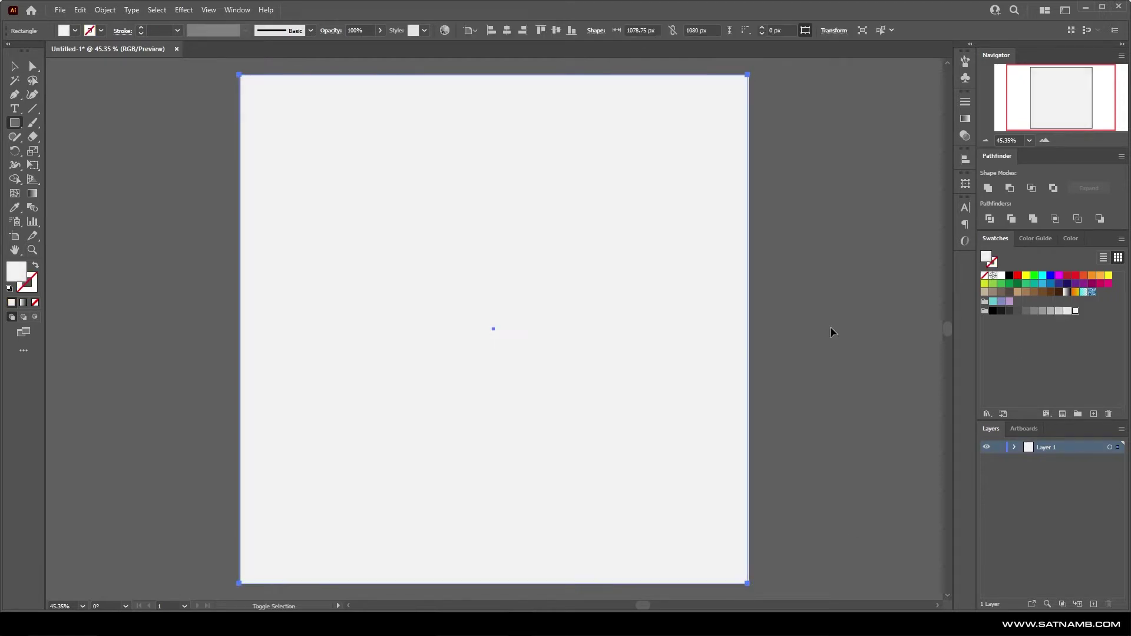
{"action": "key", "text": "ctrl+shift+bracketleft"}
Fill the background rectangle with a linear gradient from white to light grey at an angle of -90°
{"action": "left_click", "coordinate": [965, 119]}
{"action": "left_click", "coordinate": [828, 117]}
{"action": "double_click", "coordinate": [929, 207]}
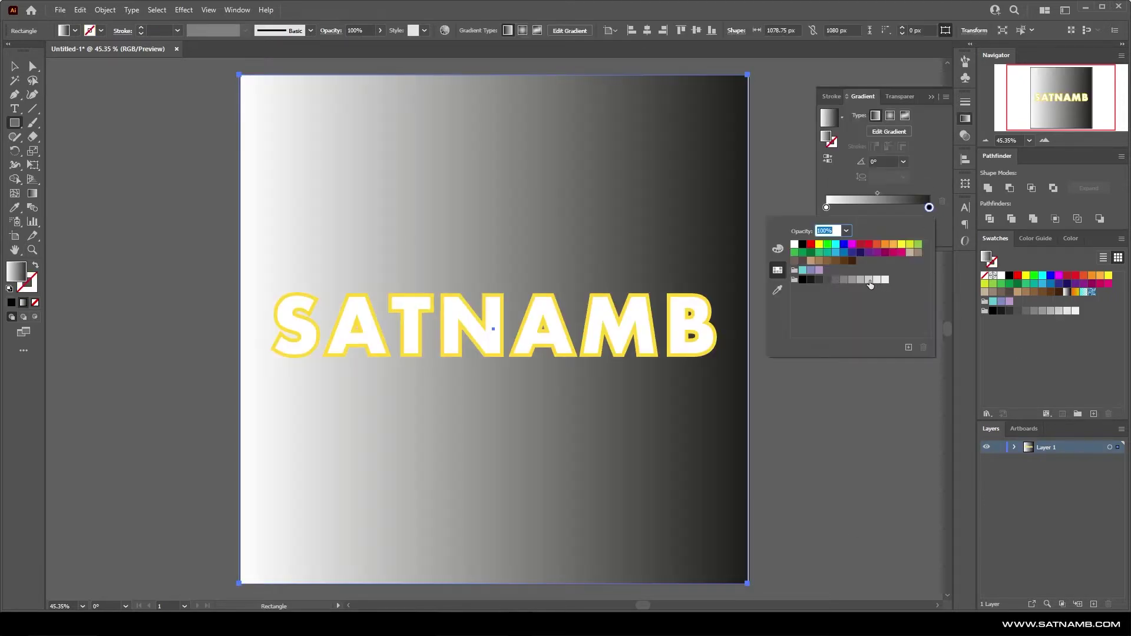
{"action": "left_click", "coordinate": [869, 280]}
{"action": "left_click", "coordinate": [902, 163]}
{"action": "left_click", "coordinate": [902, 163]}
{"action": "left_click", "coordinate": [920, 225]}
{"action": "left_click", "coordinate": [902, 162]}
{"action": "left_click", "coordinate": [921, 335]}
{"action": "left_click", "coordinate": [588, 322]}
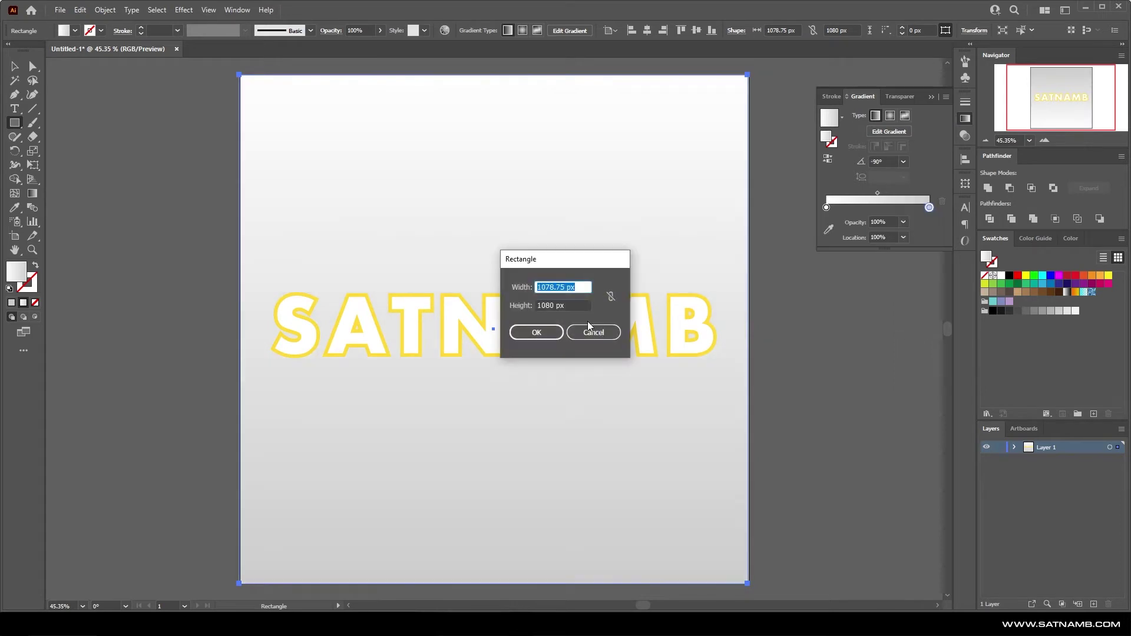
{"action": "left_click", "coordinate": [591, 331]}
Set the background rectangle's width and height to 1080 px each
{"action": "left_click", "coordinate": [15, 66]}
{"action": "double_click", "coordinate": [782, 31]}
{"action": "type", "text": "1080"}
{"action": "key", "text": "Tab"}
{"action": "type", "text": "1"}
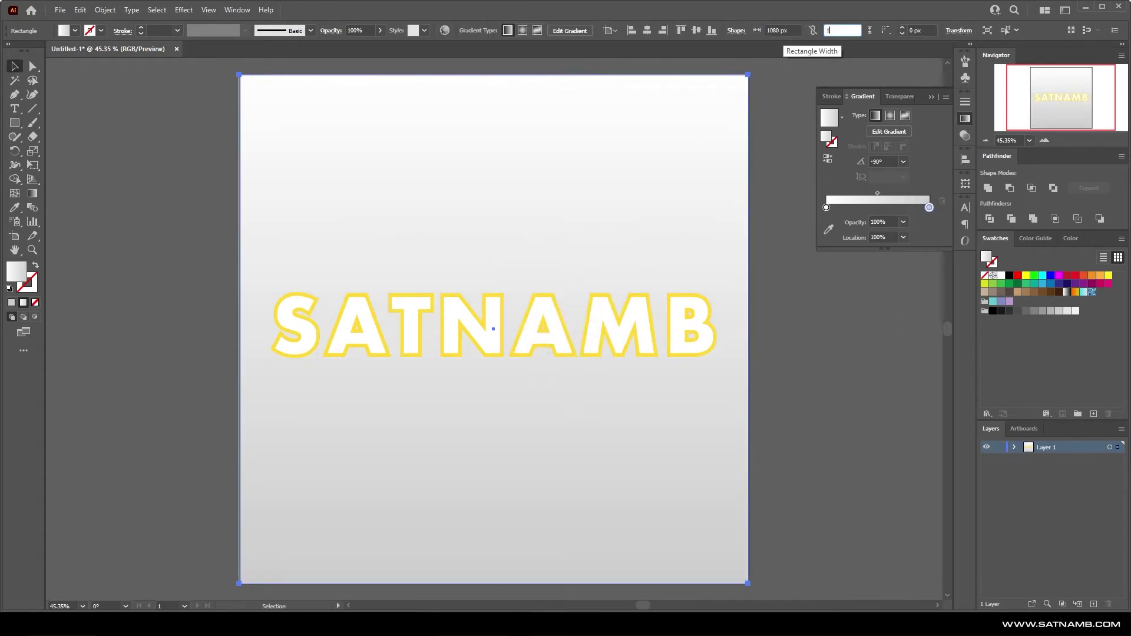
{"action": "type", "text": "080"}
{"action": "key", "text": "Return"}
Try expanding the lettering's appearance and undo it
{"action": "left_click", "coordinate": [651, 354]}
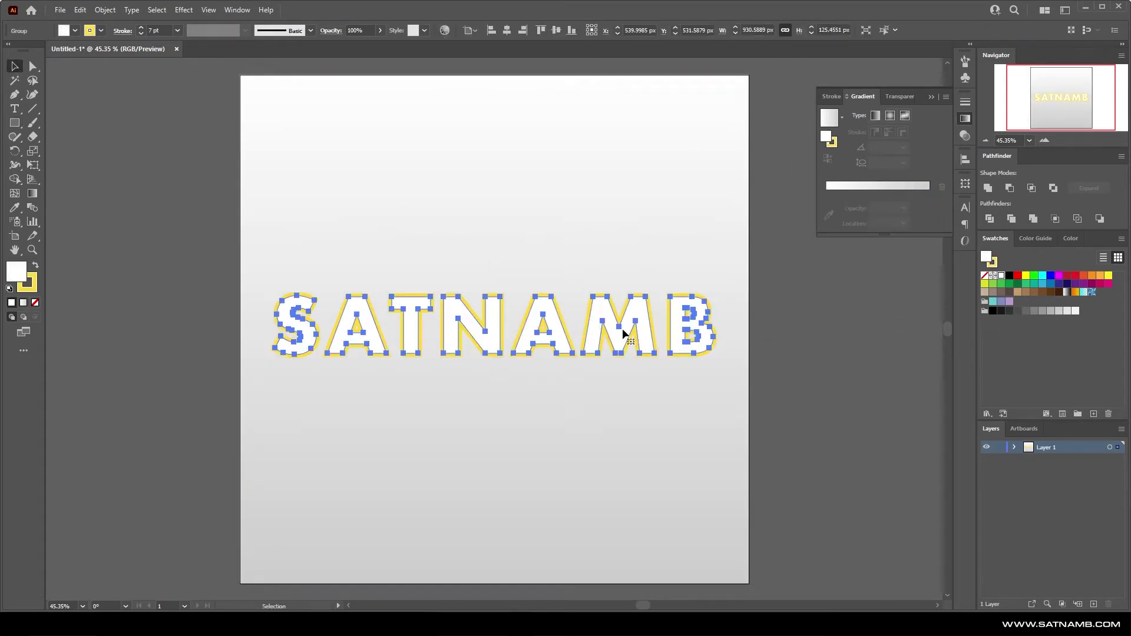
{"action": "left_click", "coordinate": [105, 10]}
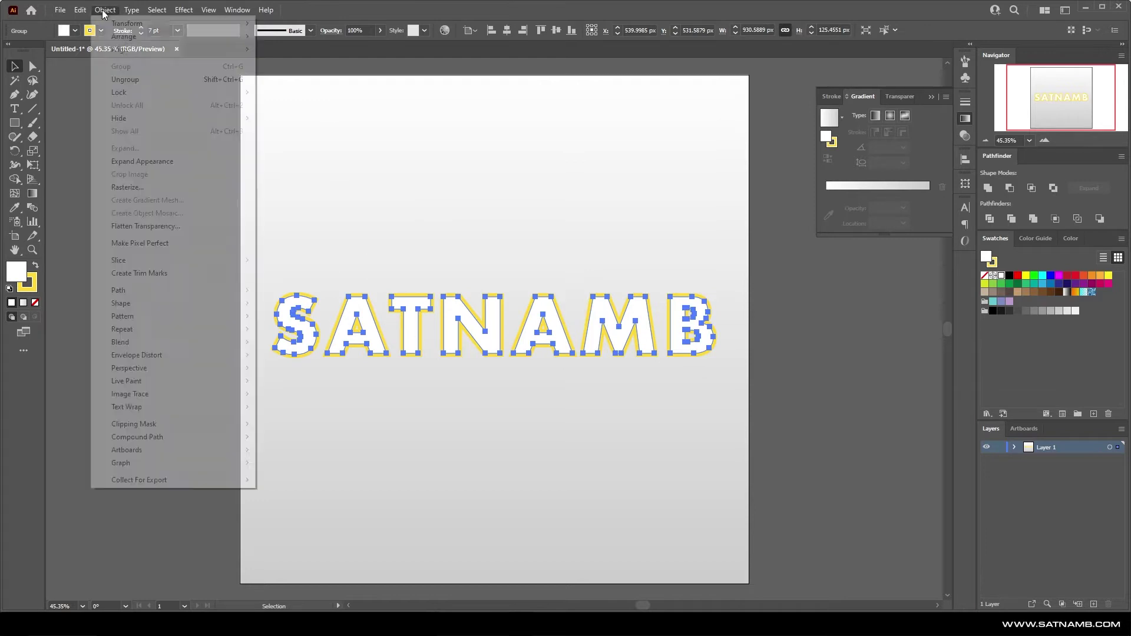
{"action": "left_click", "coordinate": [164, 148]}
{"action": "key", "text": "ctrl+z"}
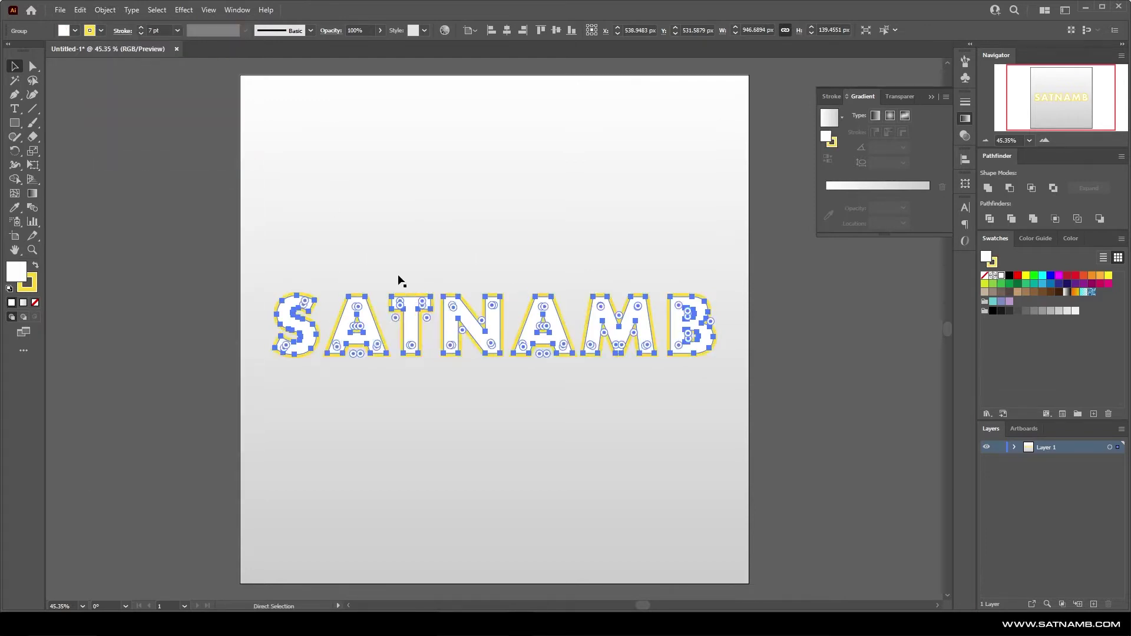
Convert the lettering's stroke to outlines with Outline Stroke and ungroup the lettering into separate letters
{"action": "left_click", "coordinate": [105, 10]}
{"action": "mouse_move", "coordinate": [135, 289]}
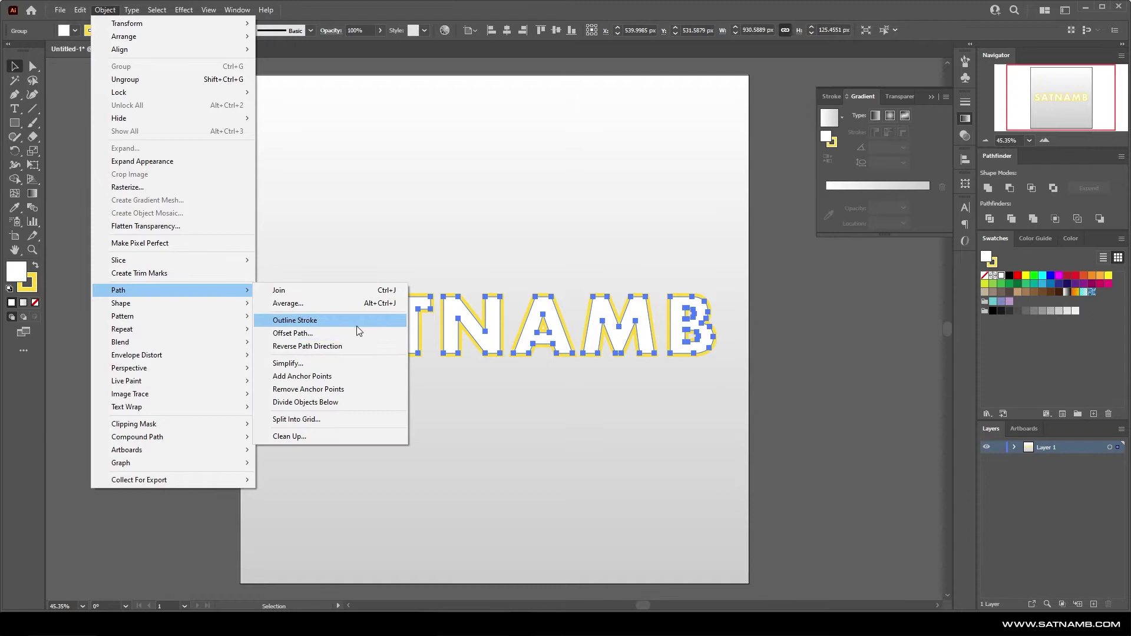
{"action": "left_click", "coordinate": [356, 326]}
{"action": "left_click", "coordinate": [126, 301]}
{"action": "right_click", "coordinate": [485, 342]}
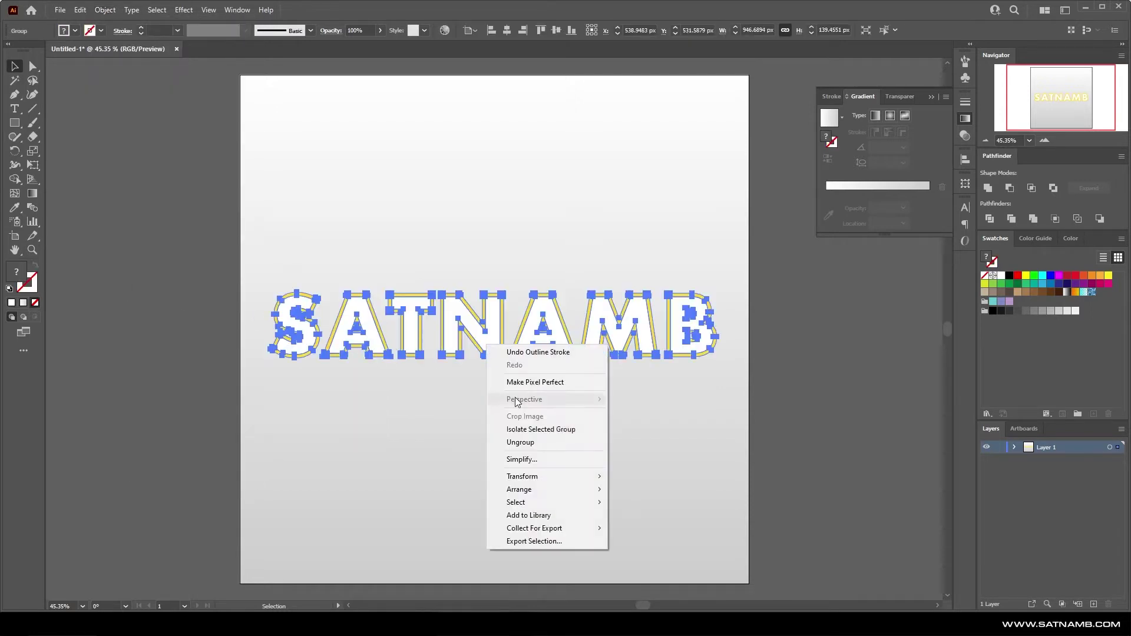
{"action": "left_click", "coordinate": [533, 442]}
{"action": "left_click", "coordinate": [741, 410]}
Ungroup the letter N into its parts, test-move one part downward and undo that move
{"action": "left_click", "coordinate": [478, 338]}
{"action": "right_click", "coordinate": [479, 341]}
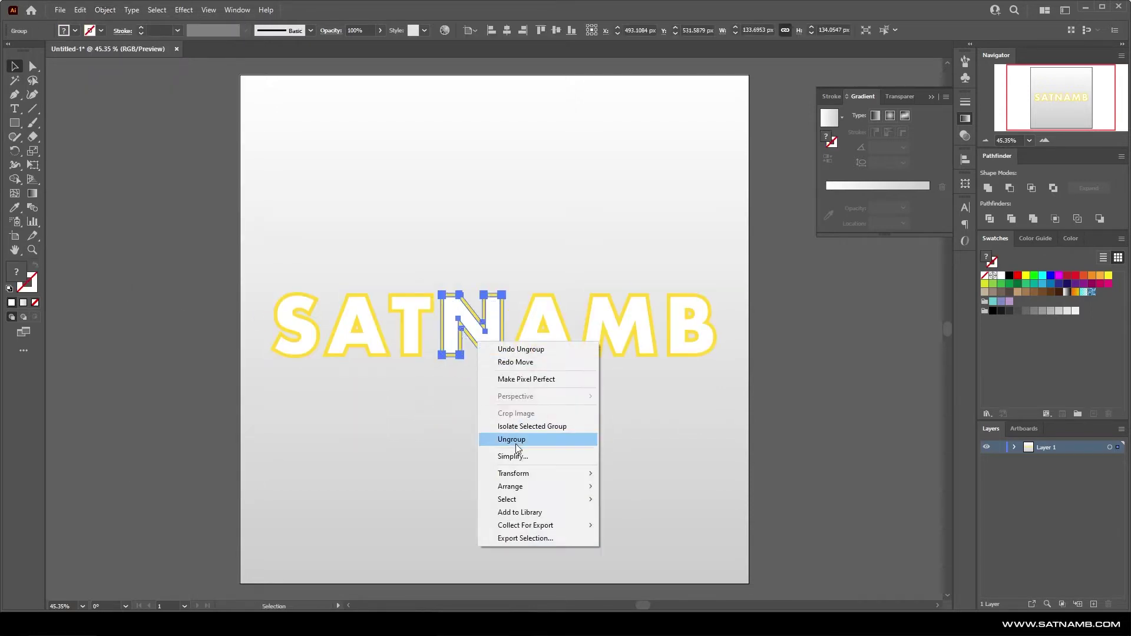
{"action": "left_click", "coordinate": [514, 439]}
{"action": "left_click_drag", "start_coordinate": [447, 348], "coordinate": [464, 404]}
{"action": "key", "text": "ctrl+z"}
{"action": "left_click", "coordinate": [775, 324]}
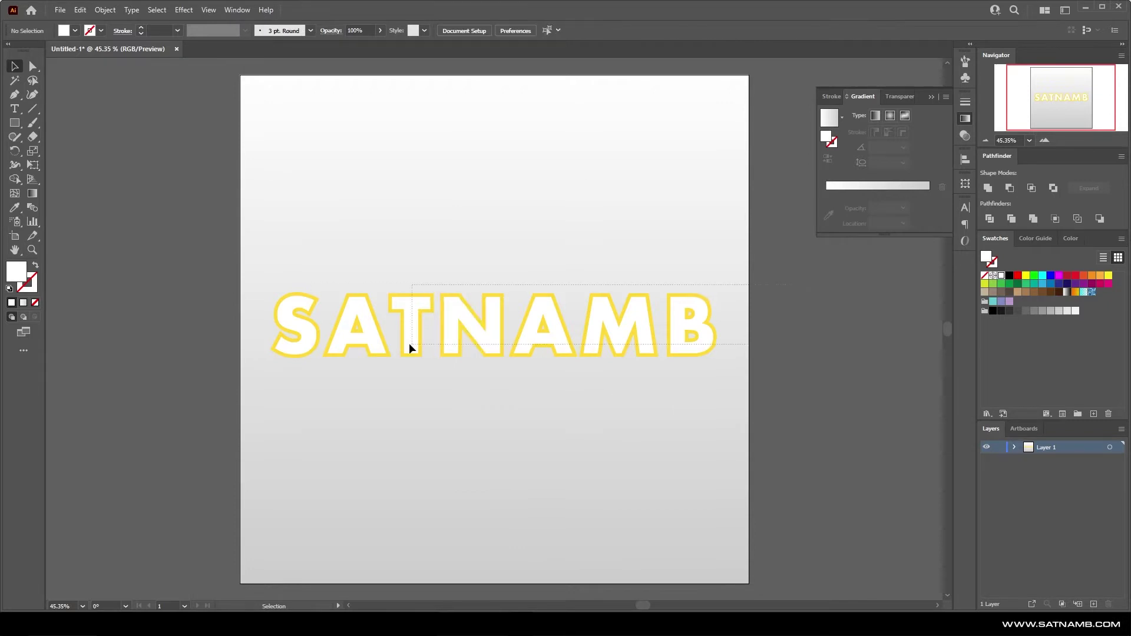
Select all the lettering pieces and group them together
{"action": "key", "text": "ctrl+a"}
{"action": "right_click", "coordinate": [481, 341]}
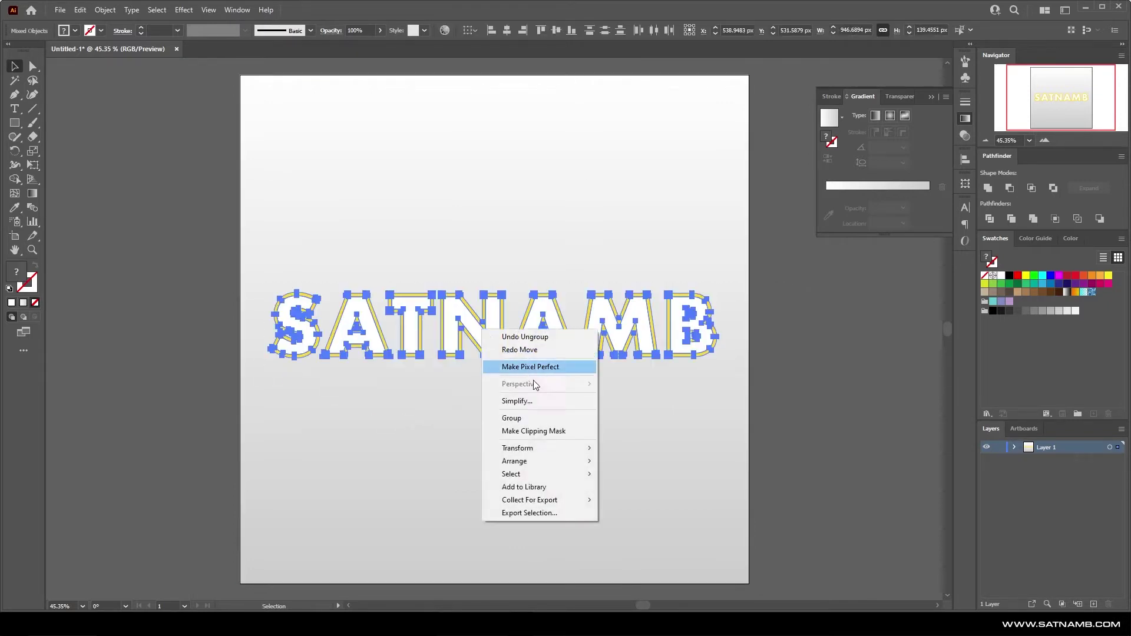
{"action": "left_click", "coordinate": [545, 419]}
Apply the 3D Inflate effect to the grouped SATNAMB lettering and set its depth to 20 px
{"action": "left_click", "coordinate": [184, 10]}
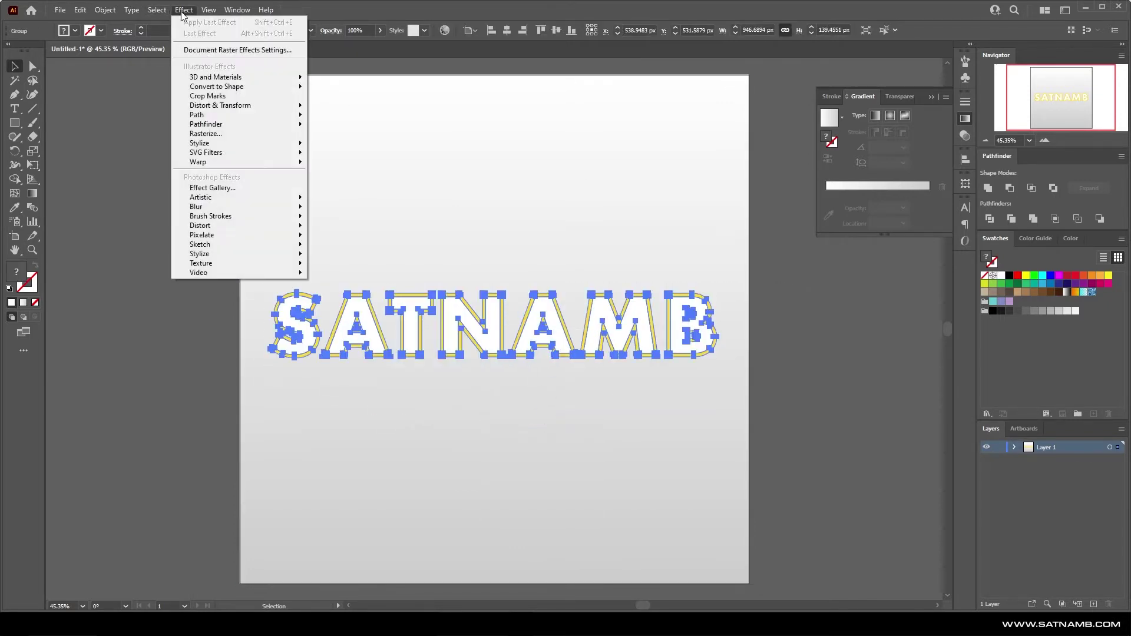
{"action": "mouse_move", "coordinate": [297, 78]}
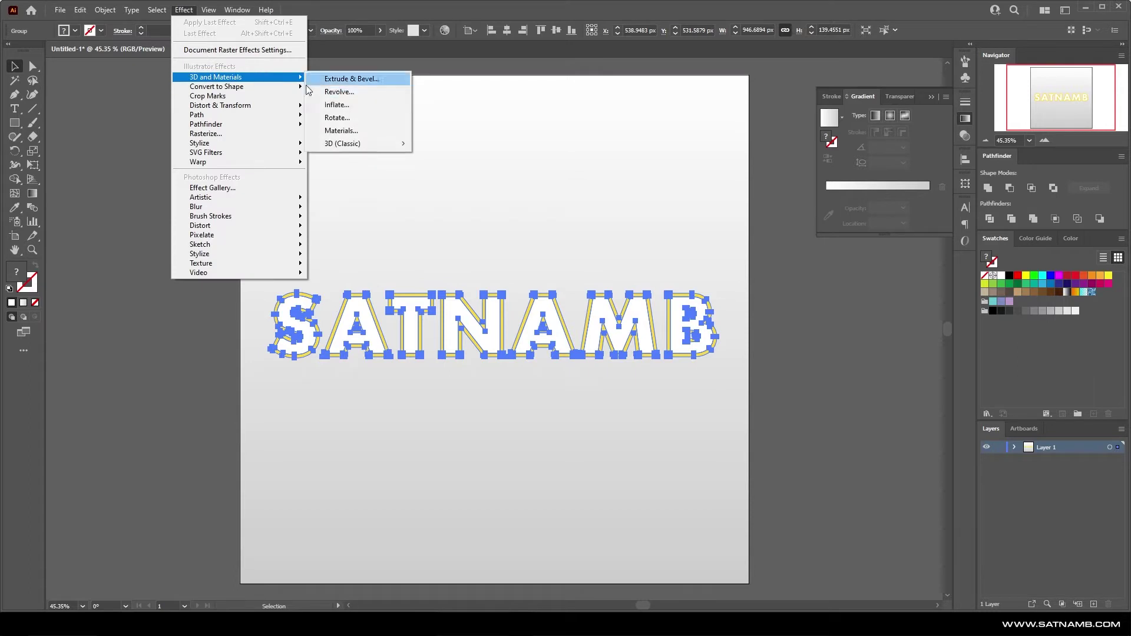
{"action": "left_click", "coordinate": [358, 108]}
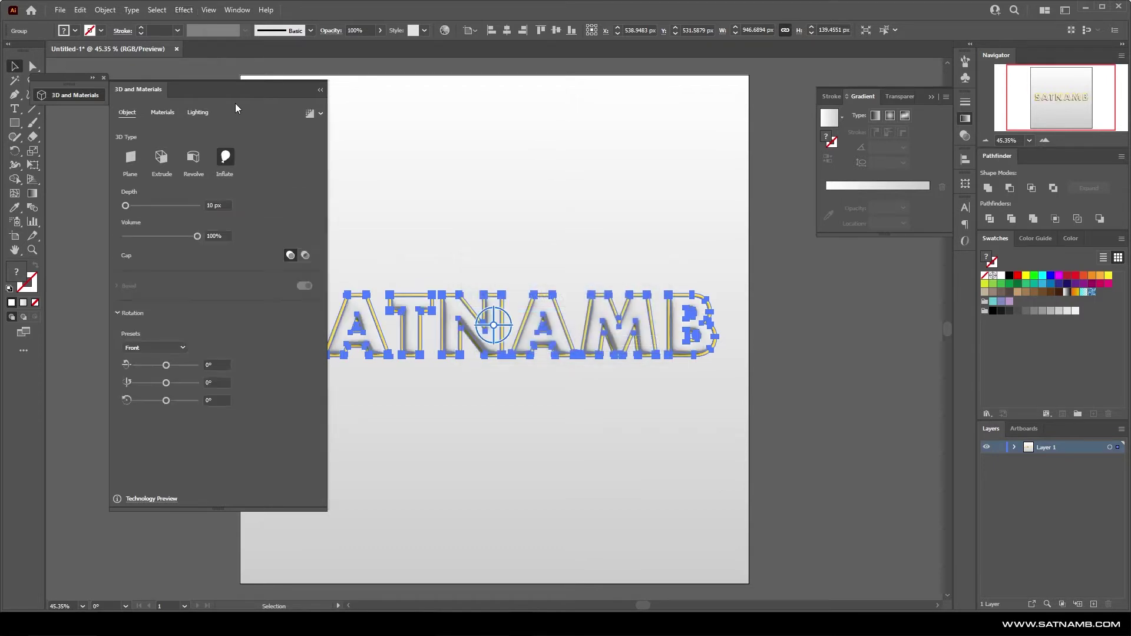
{"action": "left_click_drag", "start_coordinate": [221, 84], "coordinate": [162, 87]}
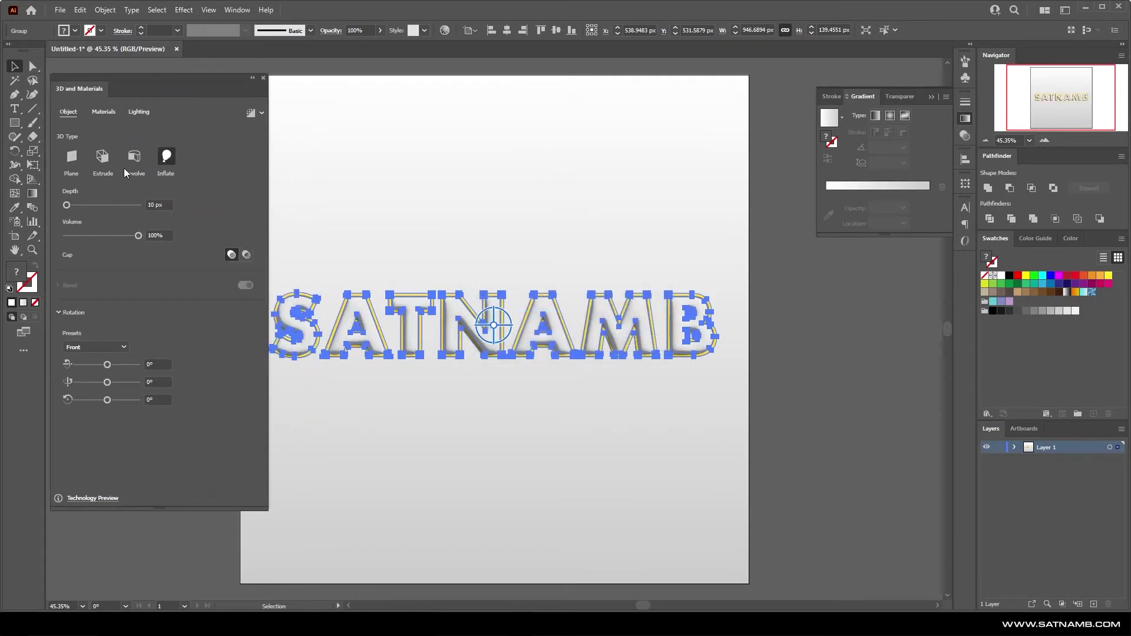
{"action": "left_click", "coordinate": [165, 204]}
{"action": "type", "text": "20"}
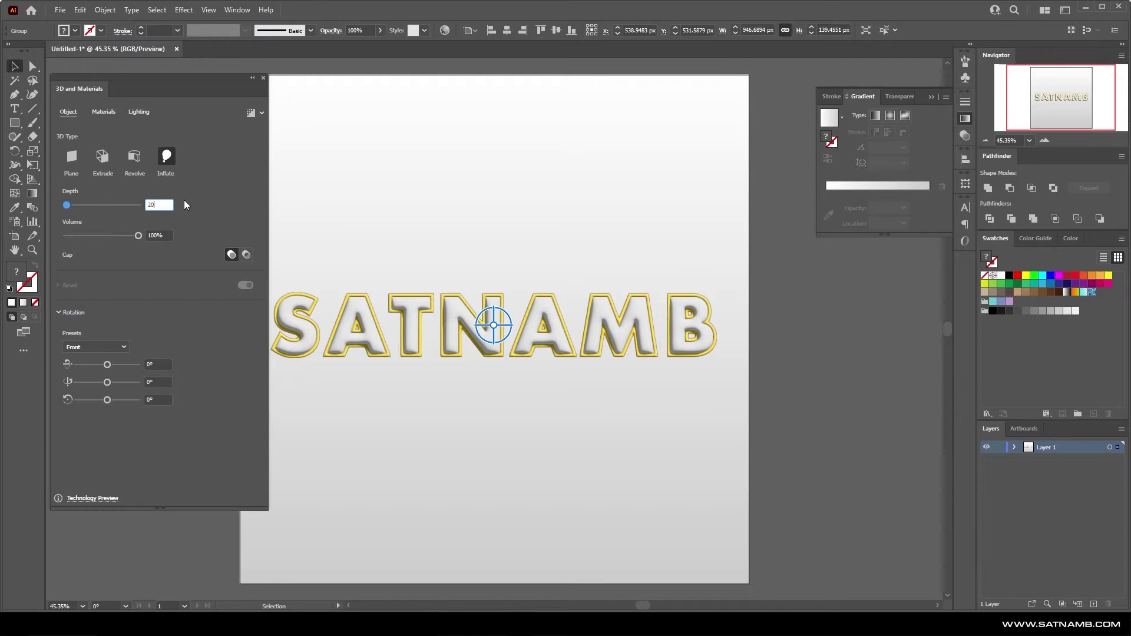
Turn on shadows in the lighting settings of the lettering's 3D effect
{"action": "left_click", "coordinate": [109, 114]}
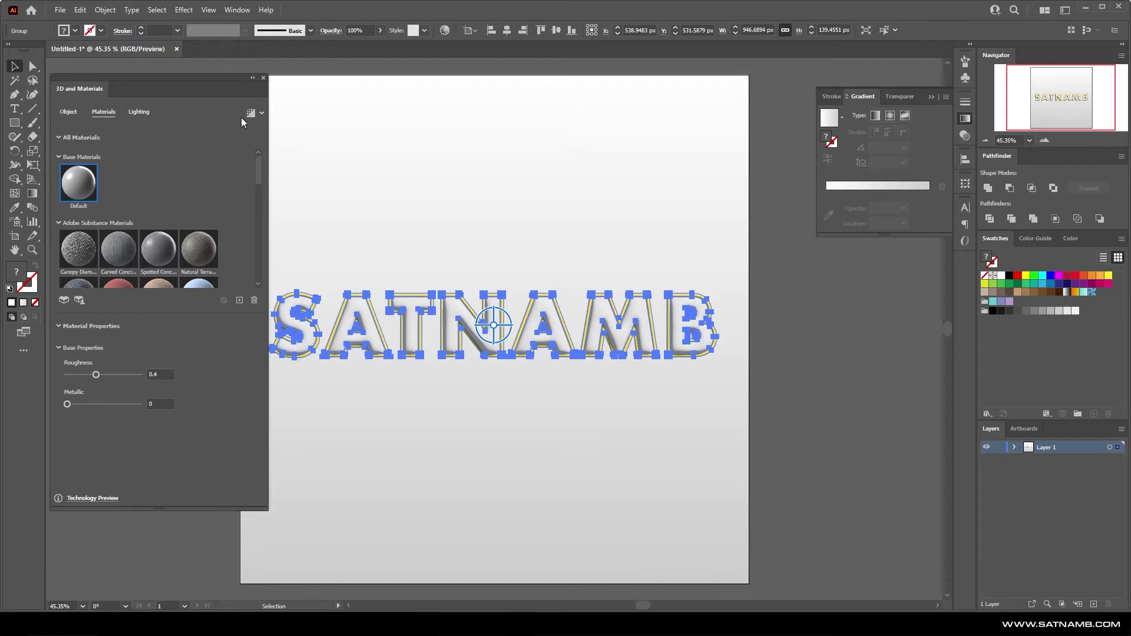
{"action": "left_click", "coordinate": [140, 112]}
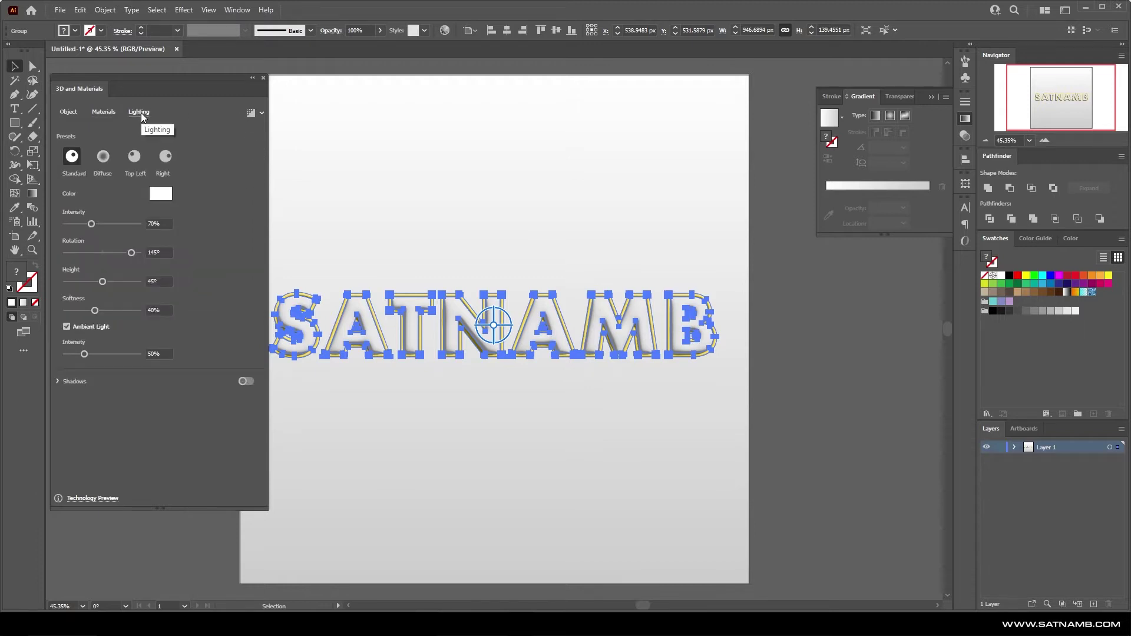
{"action": "left_click", "coordinate": [240, 382]}
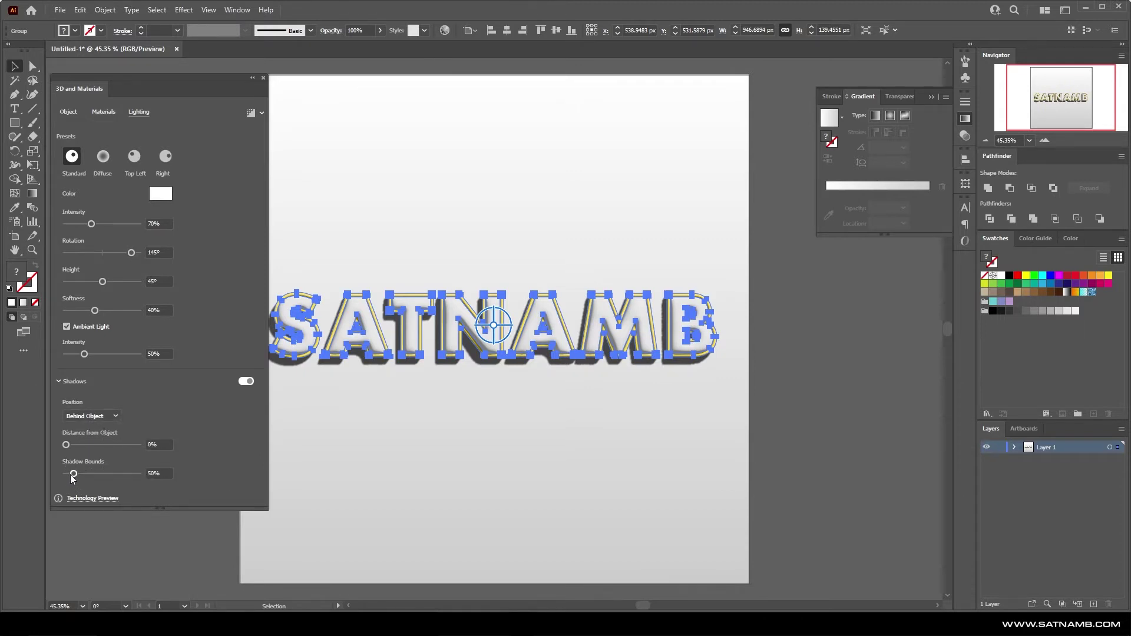
Try the shadow position Below Object and return it to Behind Object
{"action": "left_click", "coordinate": [79, 418]}
{"action": "left_click", "coordinate": [79, 418]}
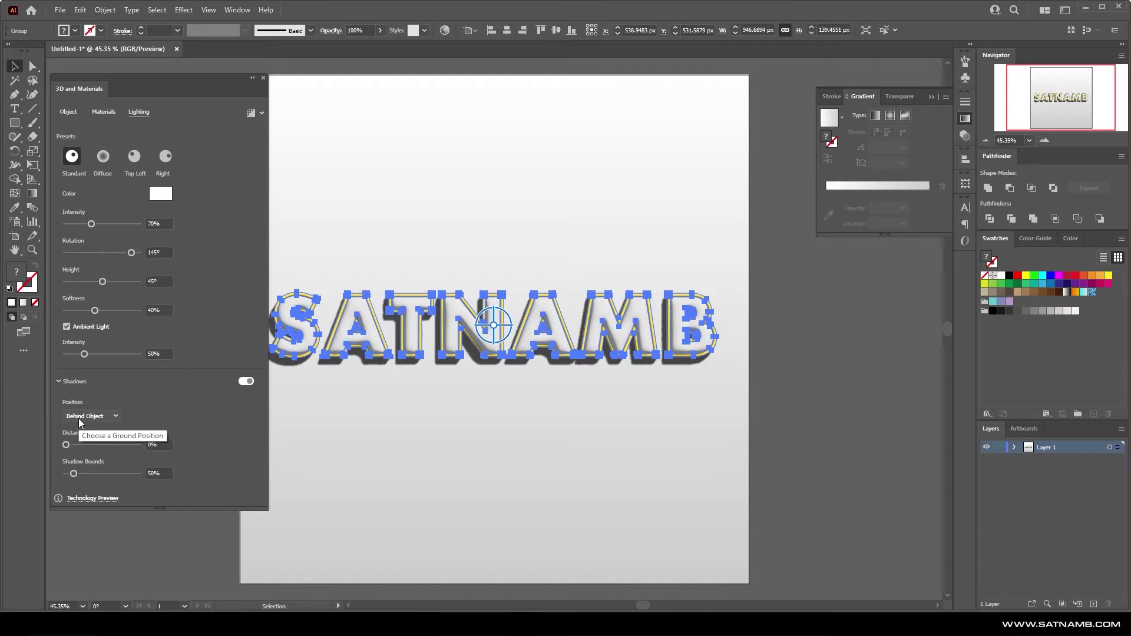
{"action": "left_click", "coordinate": [79, 418]}
{"action": "left_click", "coordinate": [84, 441]}
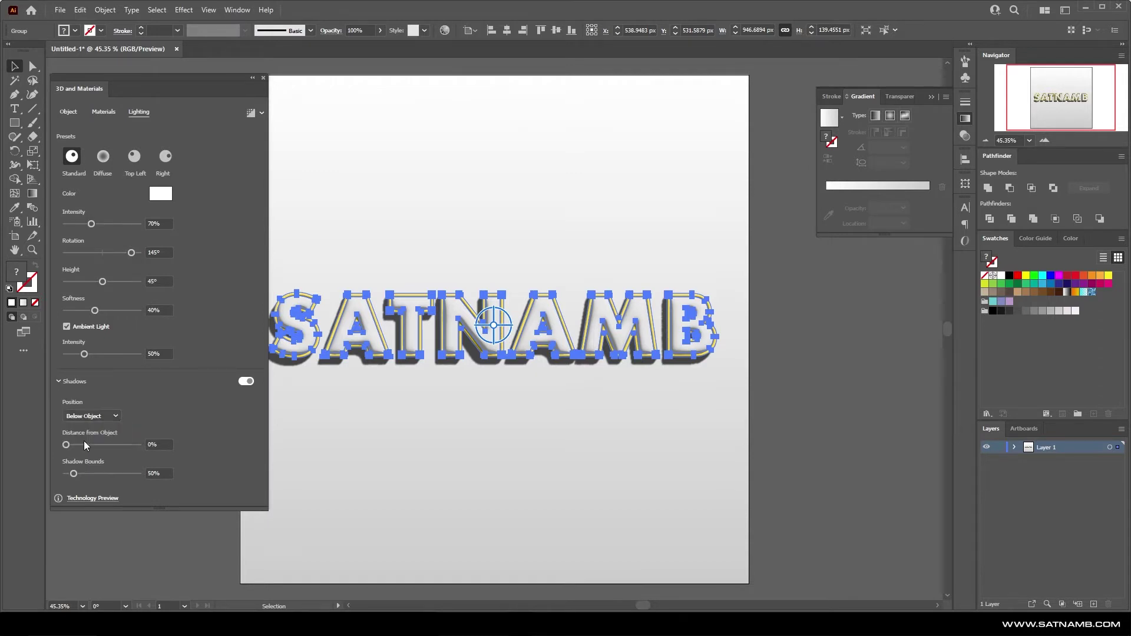
{"action": "left_click", "coordinate": [76, 416]}
{"action": "left_click", "coordinate": [86, 431]}
Try larger shadow bounds before setting them to 10%, and adjust the light to 88% intensity and 142° rotation
{"action": "left_click_drag", "start_coordinate": [70, 473], "coordinate": [64, 471]}
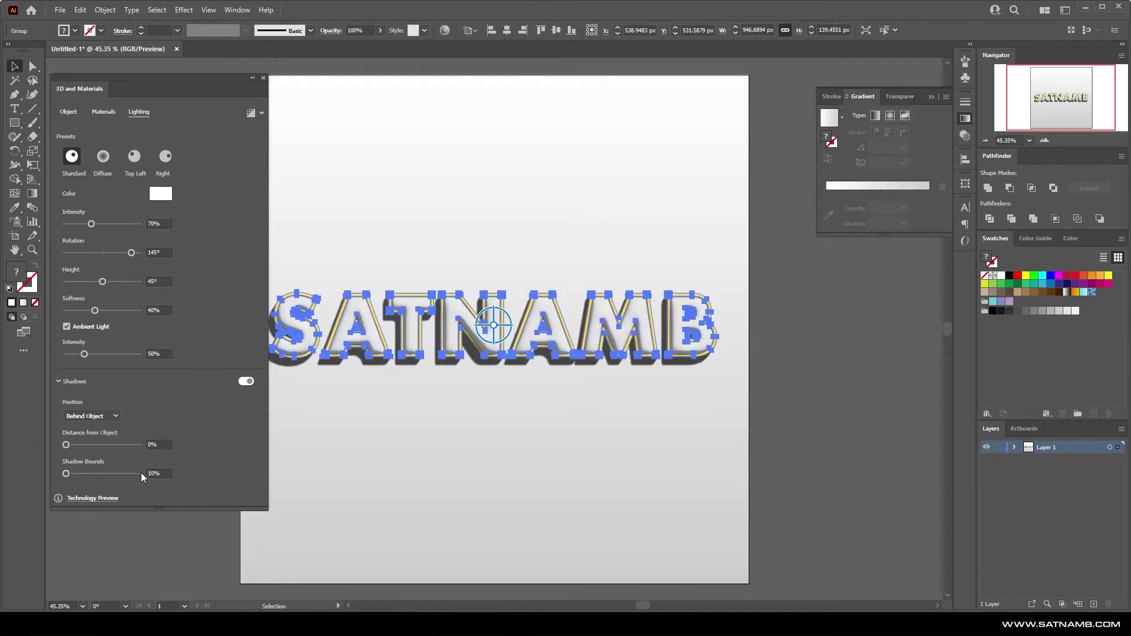
{"action": "left_click_drag", "start_coordinate": [78, 472], "coordinate": [81, 471]}
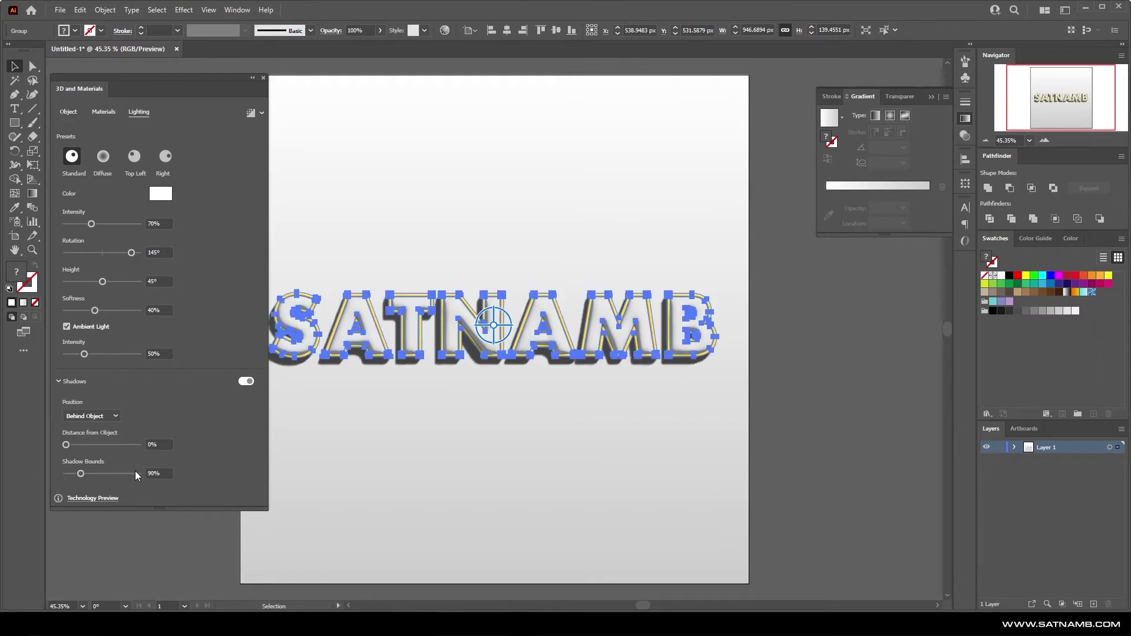
{"action": "left_click", "coordinate": [113, 472]}
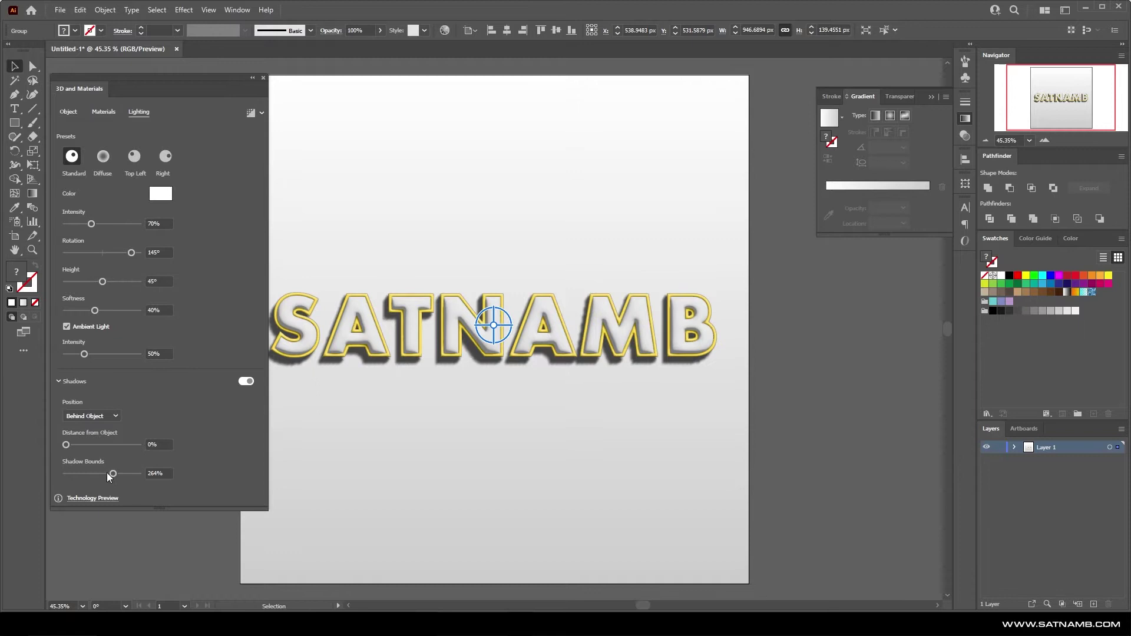
{"action": "left_click", "coordinate": [65, 474]}
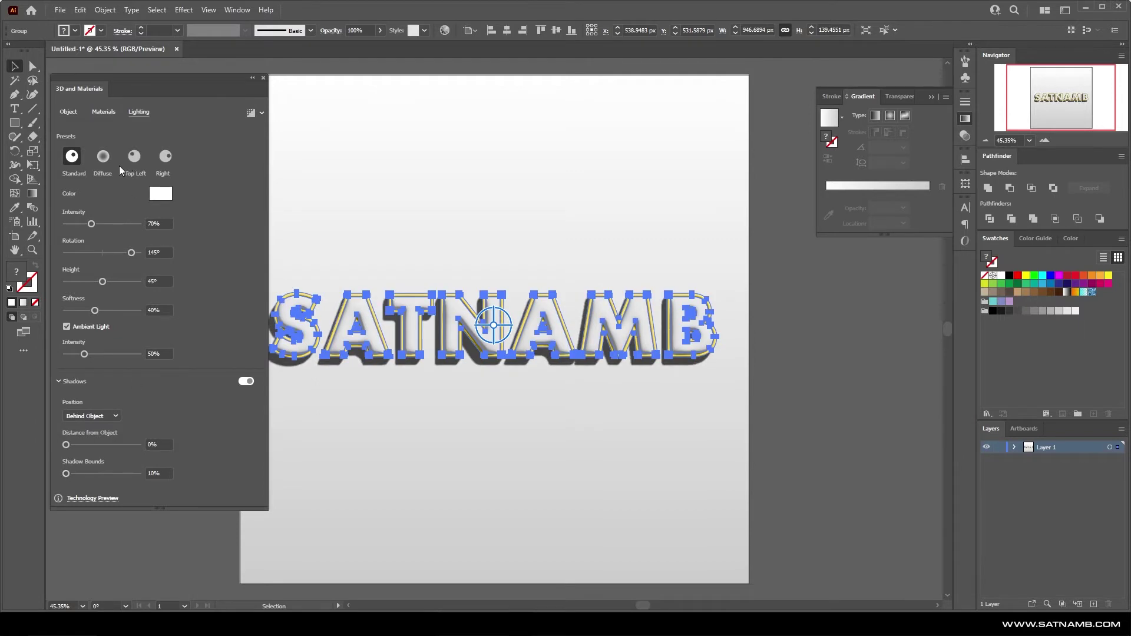
{"action": "left_click_drag", "start_coordinate": [93, 223], "coordinate": [131, 253]}
{"action": "left_click", "coordinate": [125, 252]}
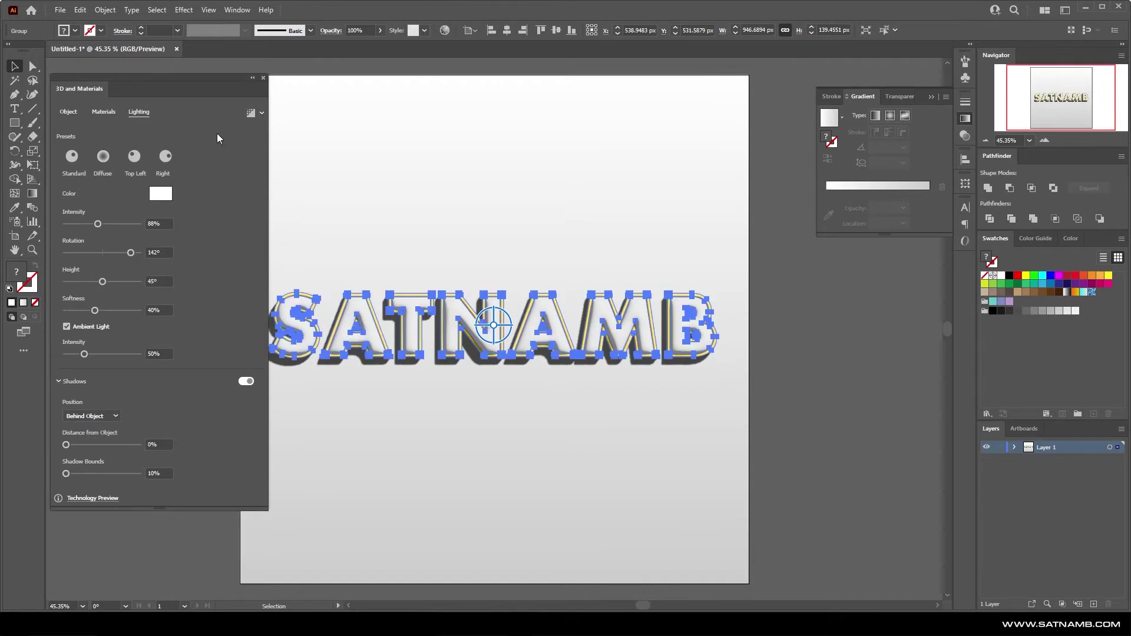
Render the lettering's 3D effect with ray tracing turned on, deselect it and collapse the floating panels
{"action": "left_click", "coordinate": [263, 113]}
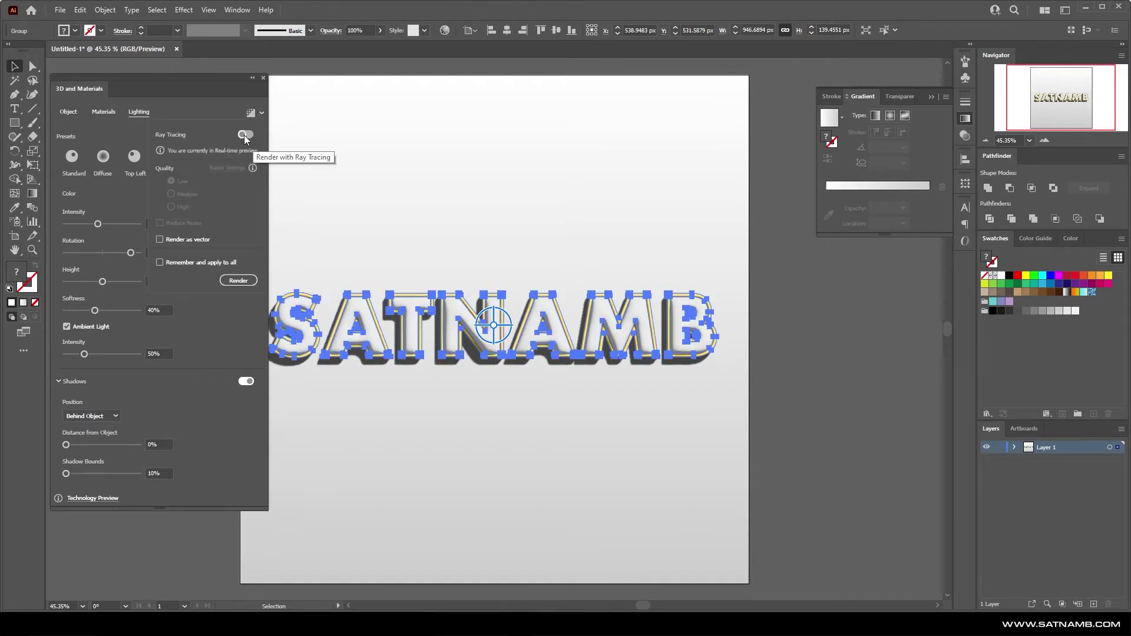
{"action": "left_click", "coordinate": [244, 134]}
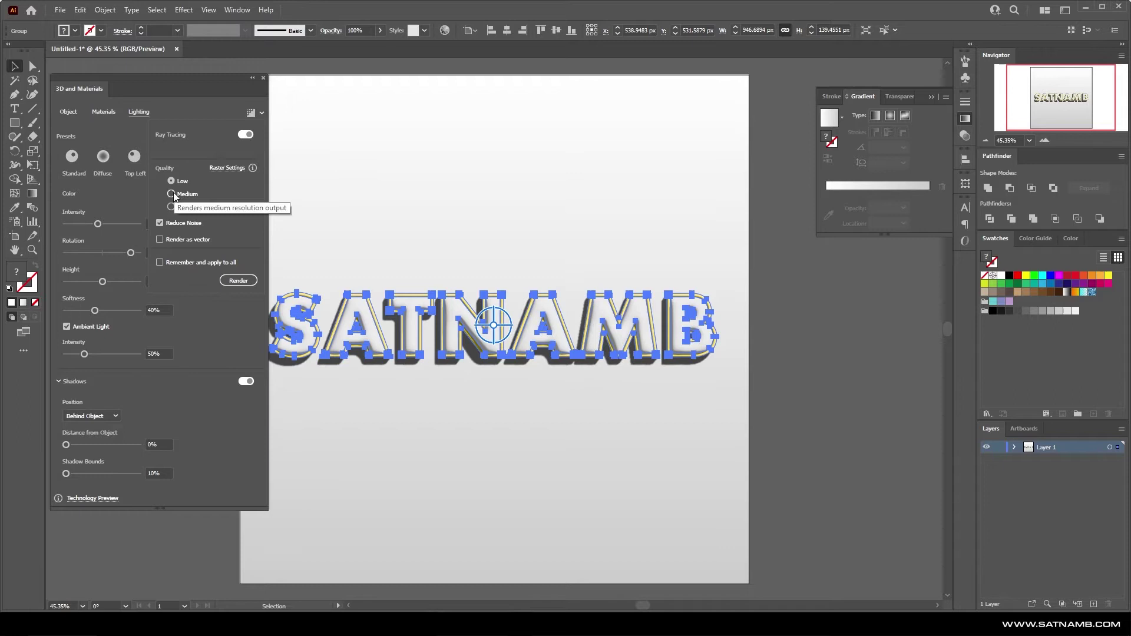
{"action": "left_click", "coordinate": [238, 281]}
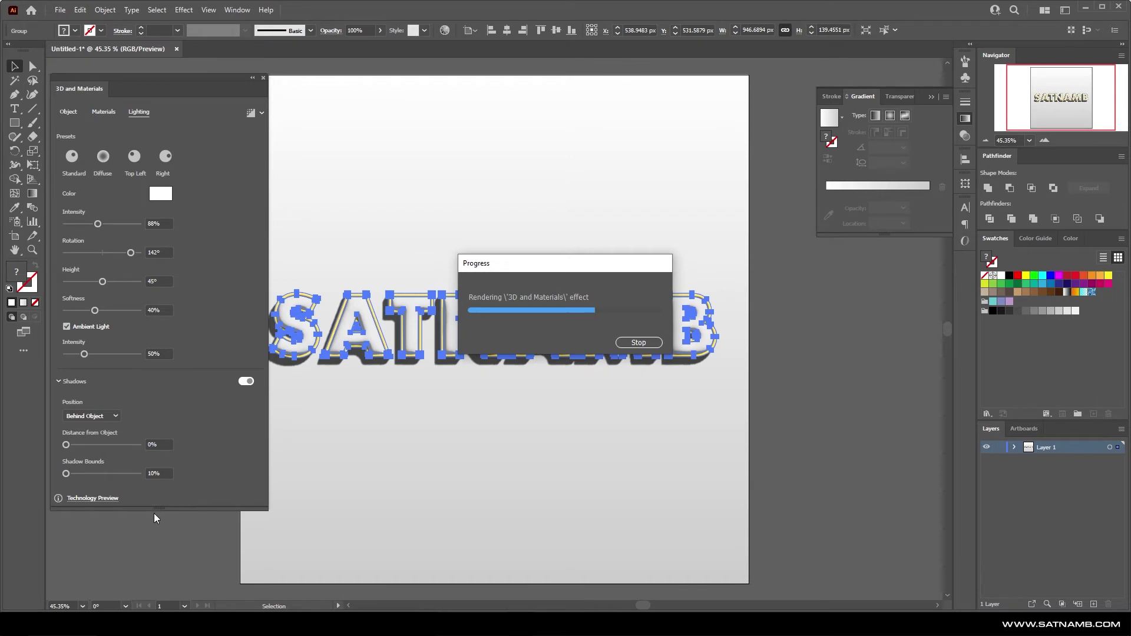
{"action": "key", "text": "ctrl+shift+a"}
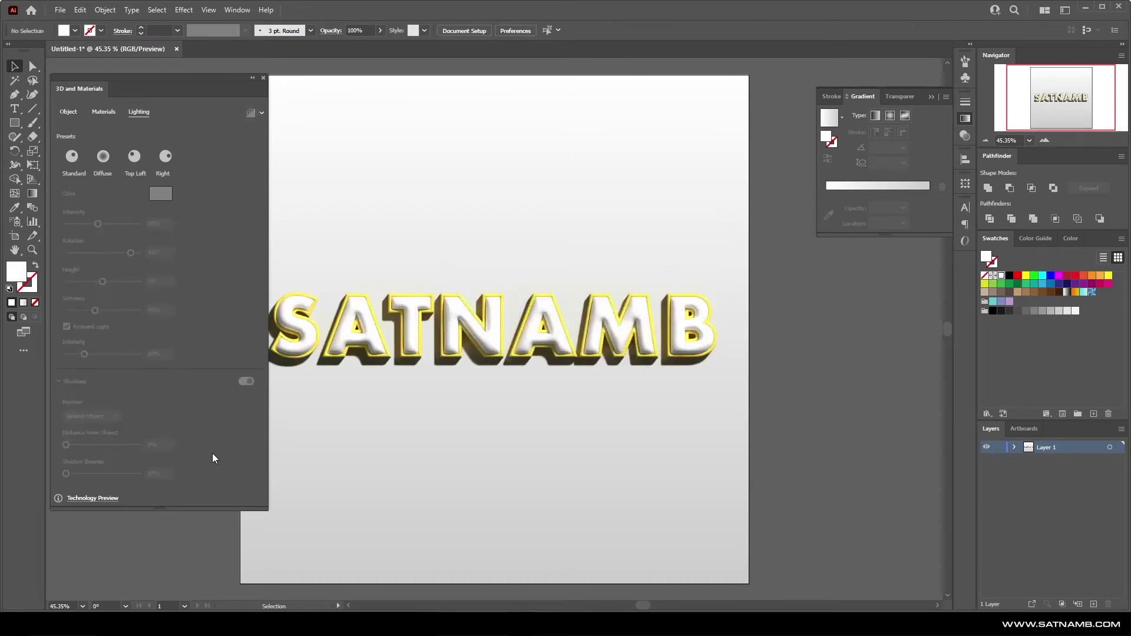
{"action": "left_click", "coordinate": [251, 80]}
{"action": "left_click", "coordinate": [931, 97]}
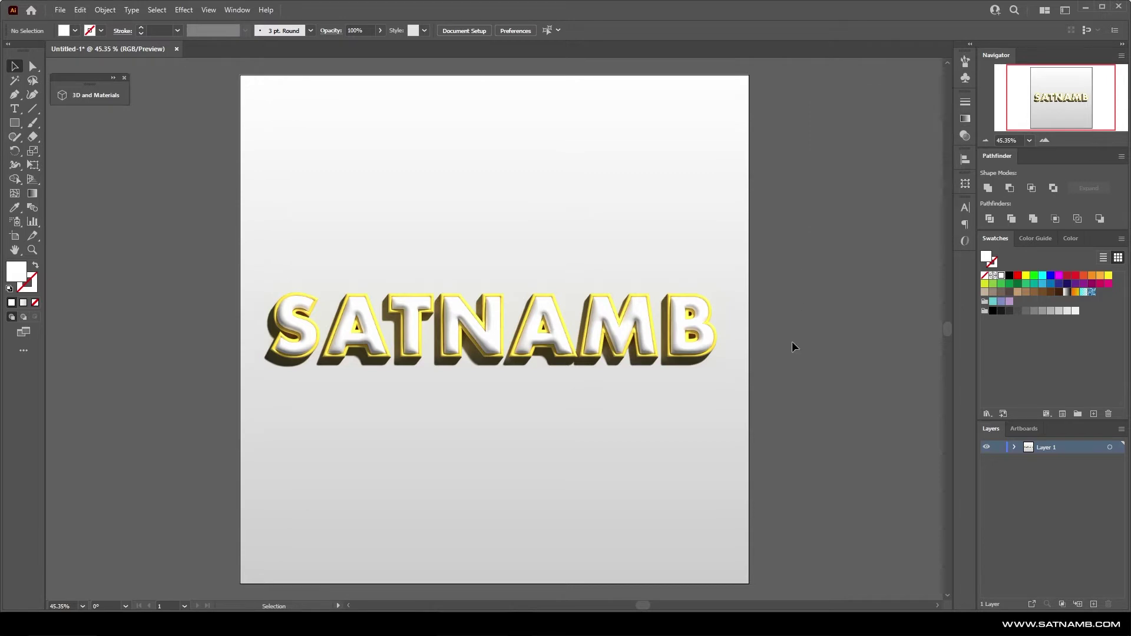
Isolate the 3D lettering group for editing
{"action": "left_click", "coordinate": [664, 327]}
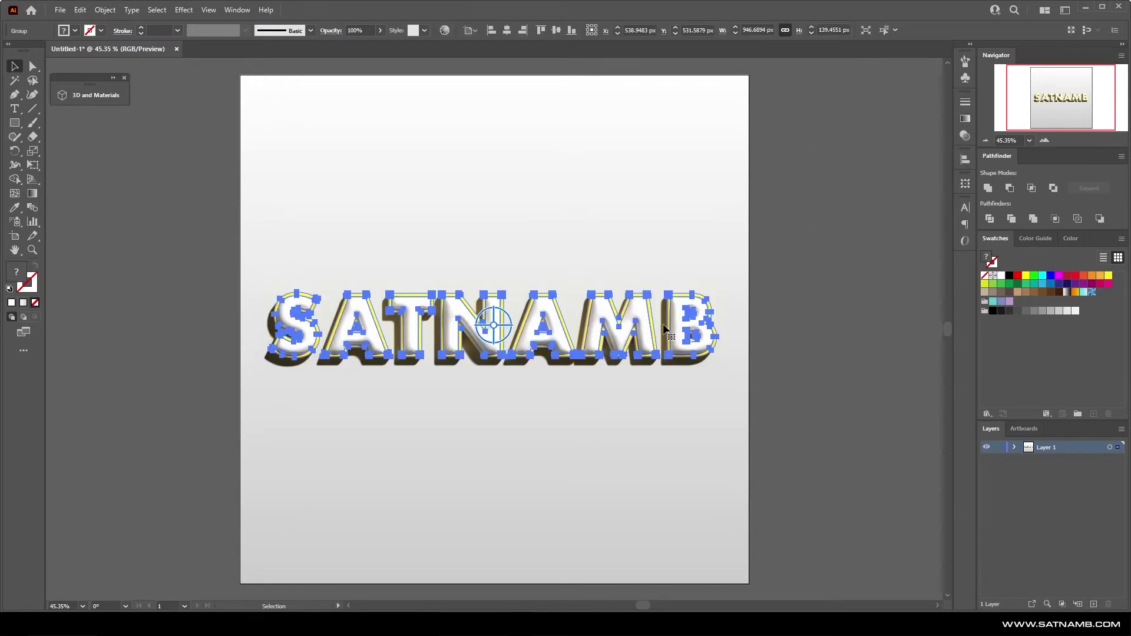
{"action": "double_click", "coordinate": [664, 326]}
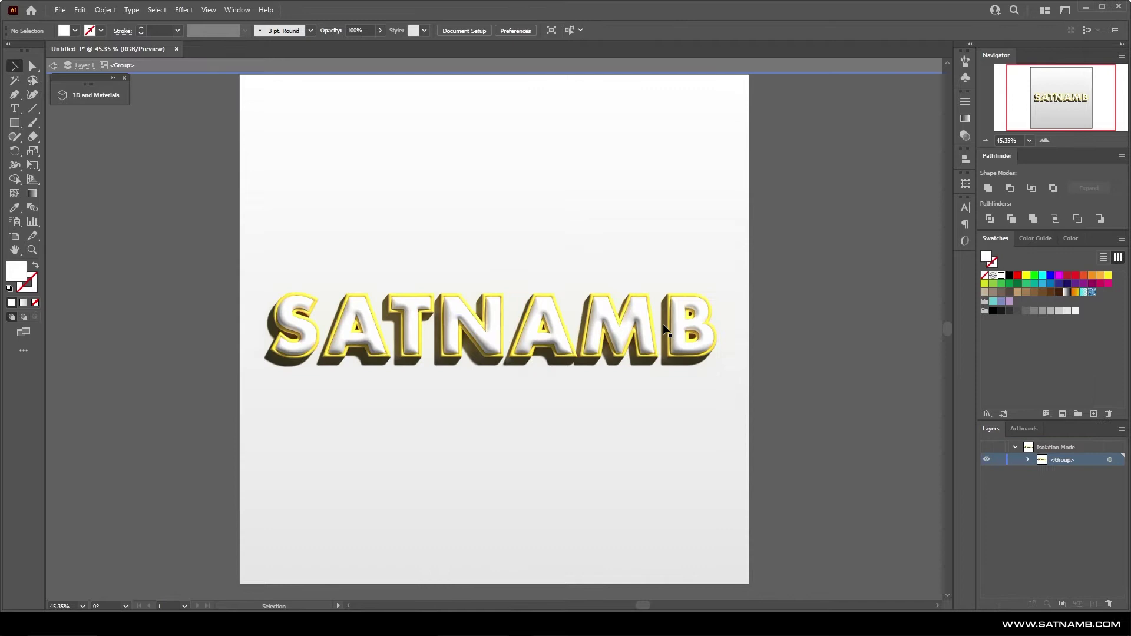
{"action": "key", "text": "ctrl+a"}
{"action": "right_click", "coordinate": [668, 321]}
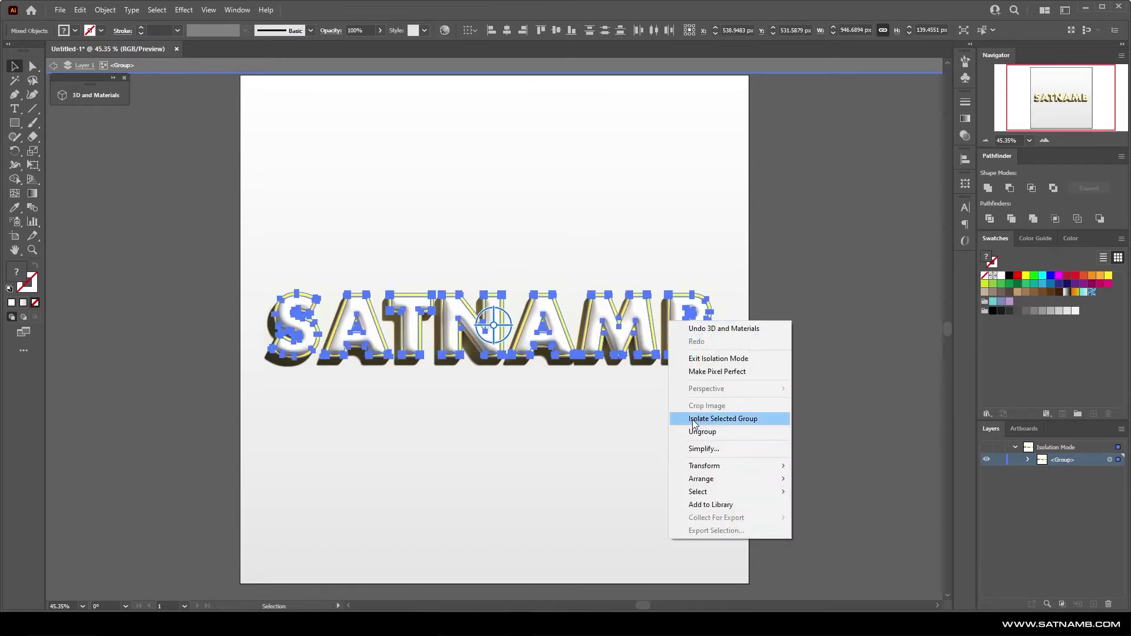
{"action": "left_click", "coordinate": [627, 414]}
Select the yellow outline shapes of all seven letters inside the isolated group and recolour them light blue
{"action": "left_click", "coordinate": [30, 68]}
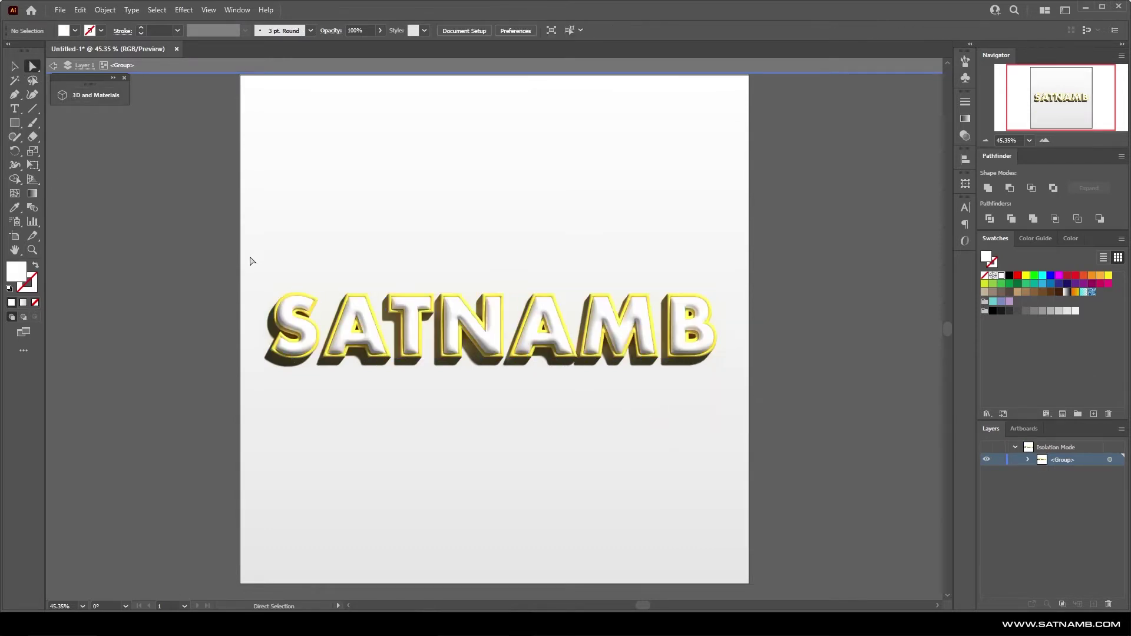
{"action": "left_click", "coordinate": [278, 306]}
{"action": "left_click", "coordinate": [343, 320], "text": "shift"}
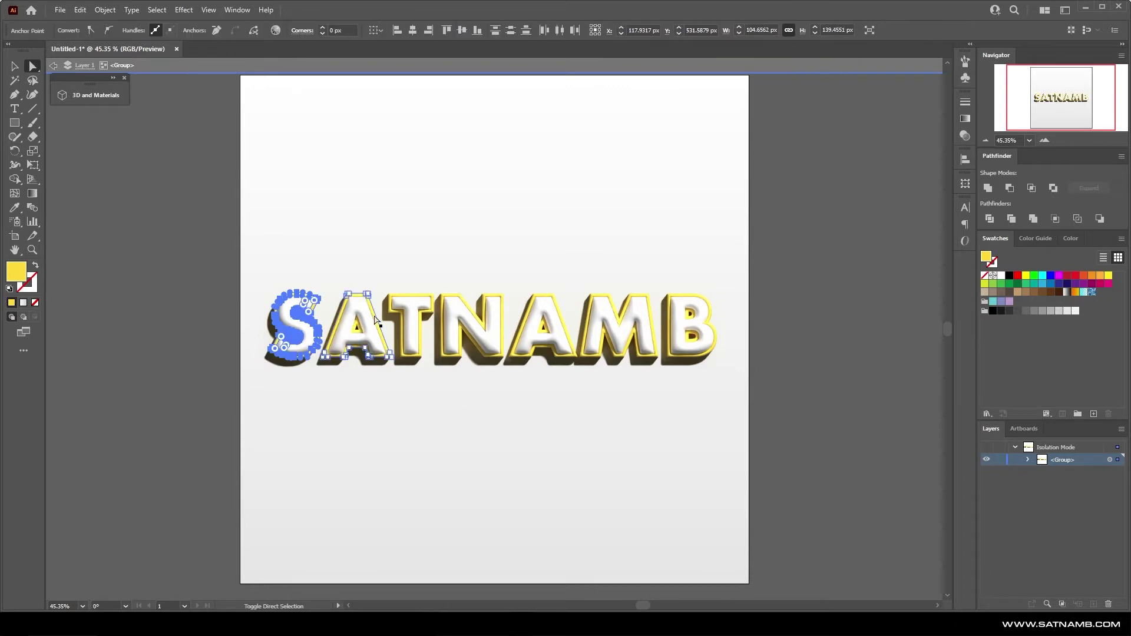
{"action": "left_click", "coordinate": [410, 325], "text": "shift"}
{"action": "left_click", "coordinate": [442, 332], "text": "shift"}
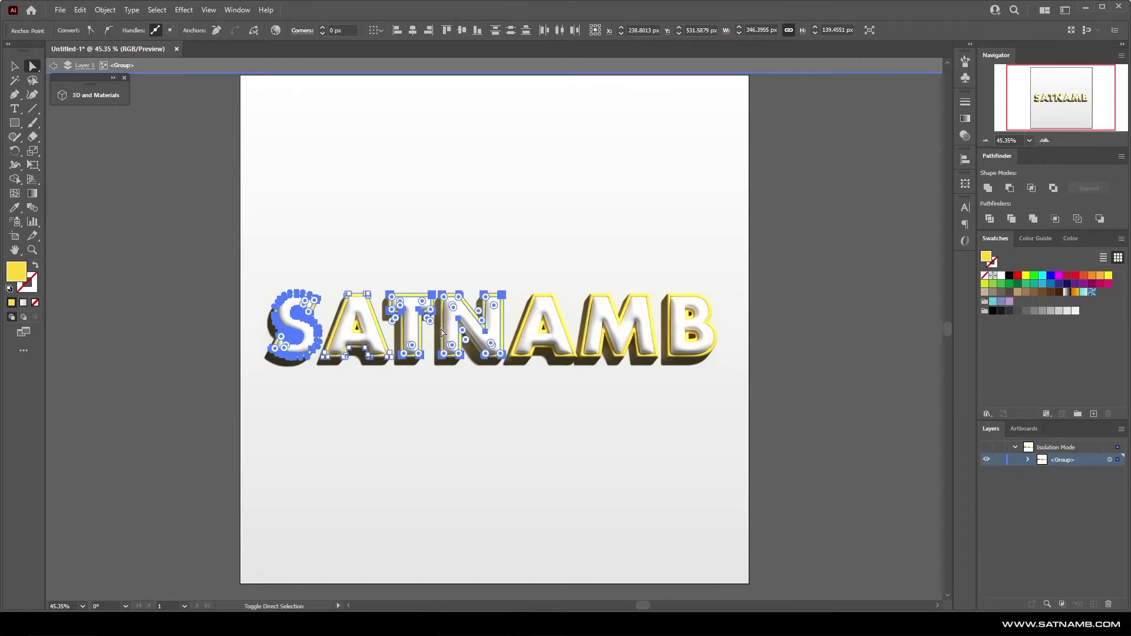
{"action": "left_click", "coordinate": [519, 340], "text": "shift"}
{"action": "left_click", "coordinate": [609, 340], "text": "shift"}
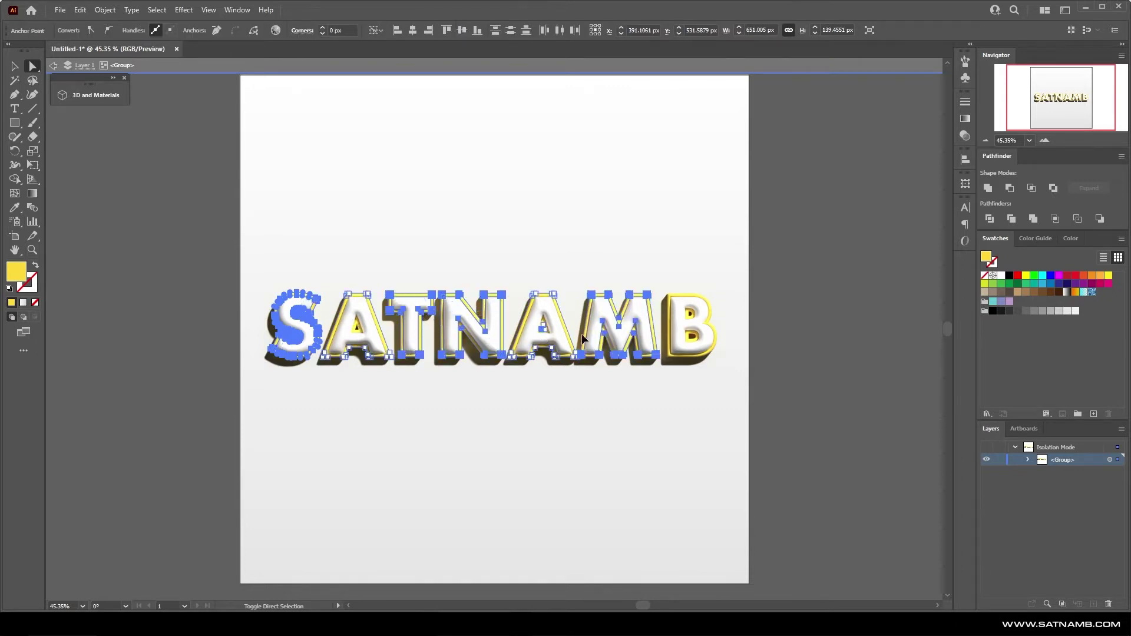
{"action": "left_click", "coordinate": [687, 343], "text": "shift"}
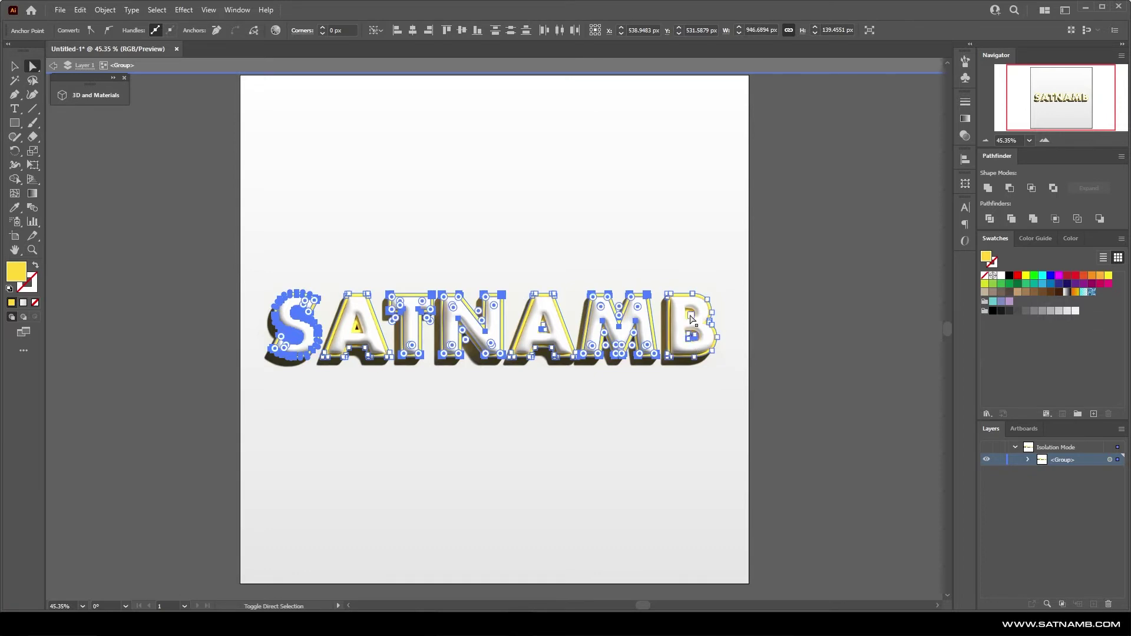
{"action": "left_click", "coordinate": [689, 313], "text": "shift"}
{"action": "left_click", "coordinate": [1042, 283]}
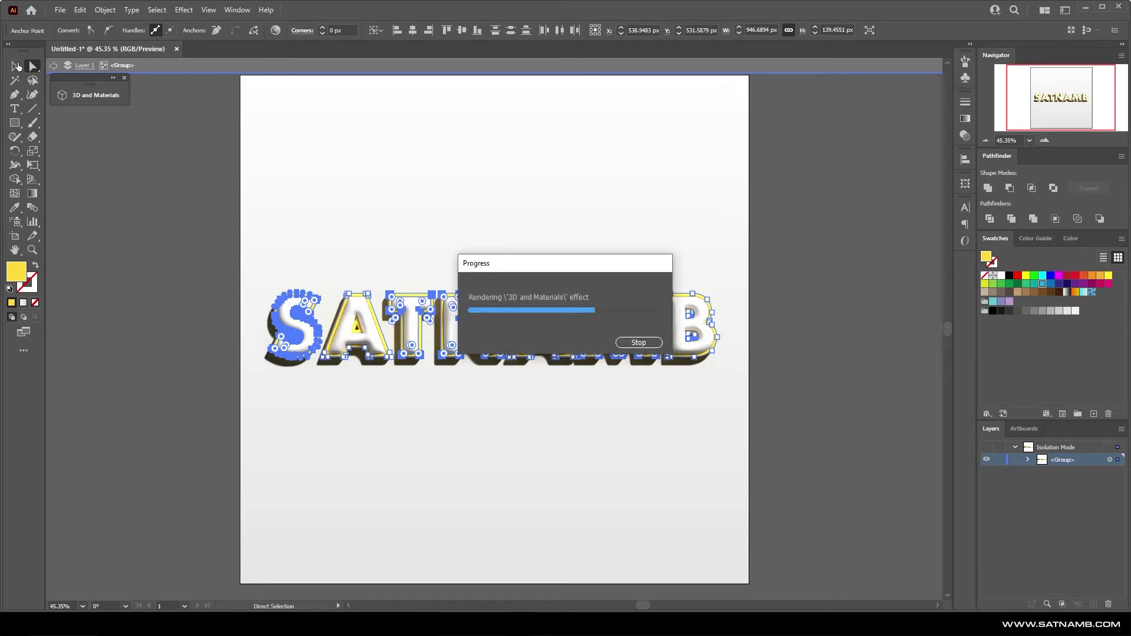
Deselect the recoloured outlines and leave the lettering group's isolation mode
{"action": "left_click", "coordinate": [15, 66]}
{"action": "left_click", "coordinate": [213, 217]}
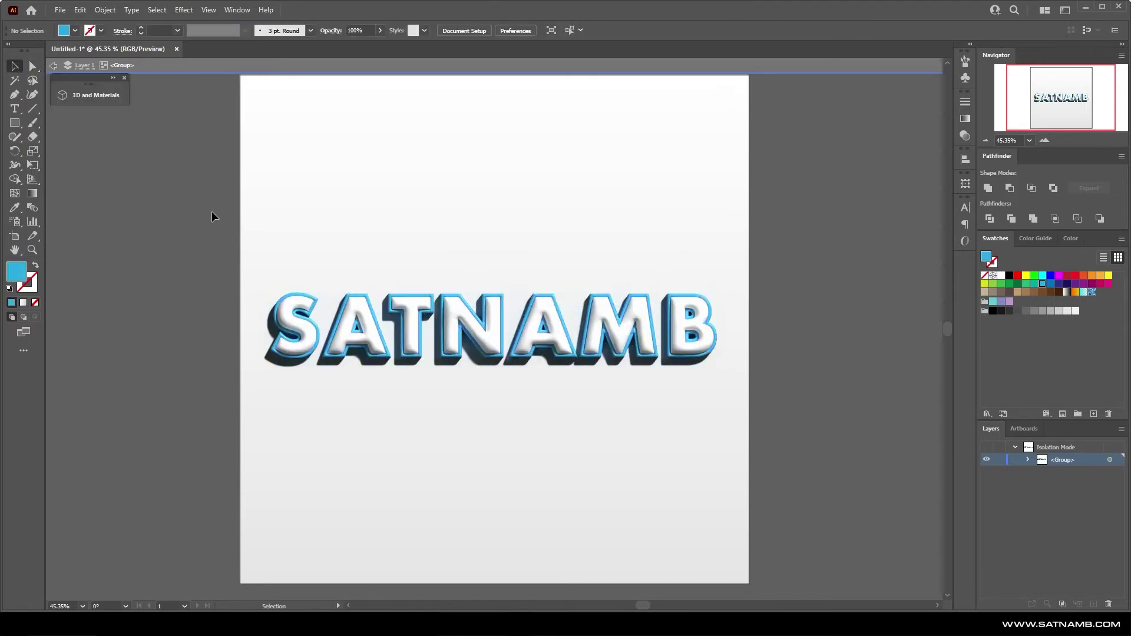
{"action": "double_click", "coordinate": [175, 196]}
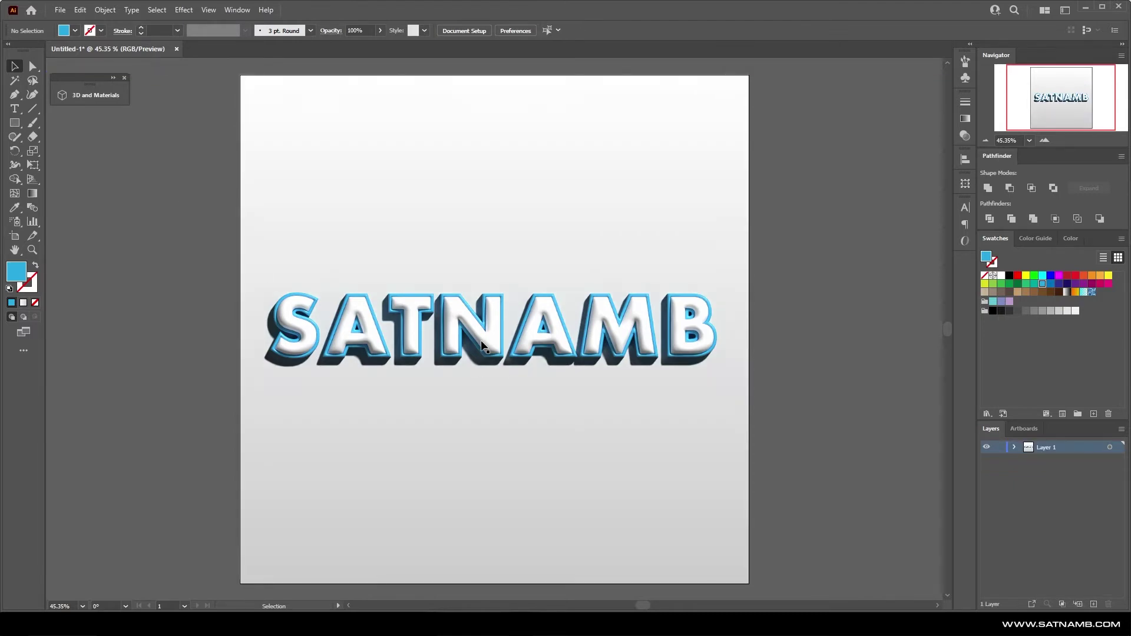
{"action": "scroll", "coordinate": [467, 301], "scroll_direction": "up", "scroll_amount": 5}
{"action": "scroll", "coordinate": [334, 316], "scroll_direction": "down", "scroll_amount": 4}
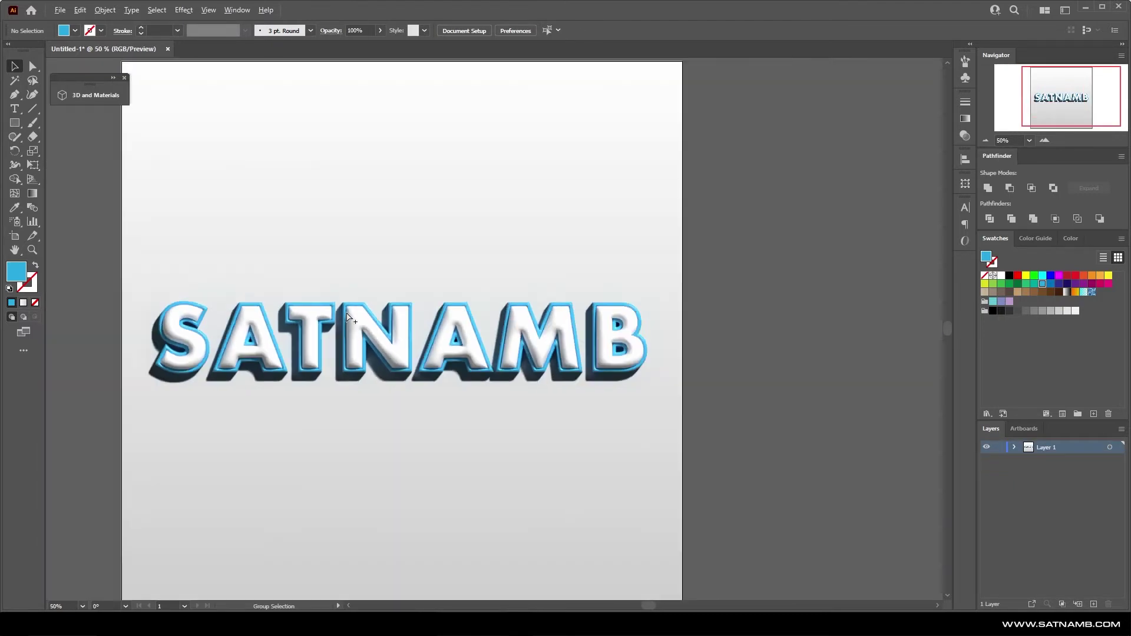
{"action": "left_click_drag", "start_coordinate": [296, 282], "coordinate": [377, 280]}
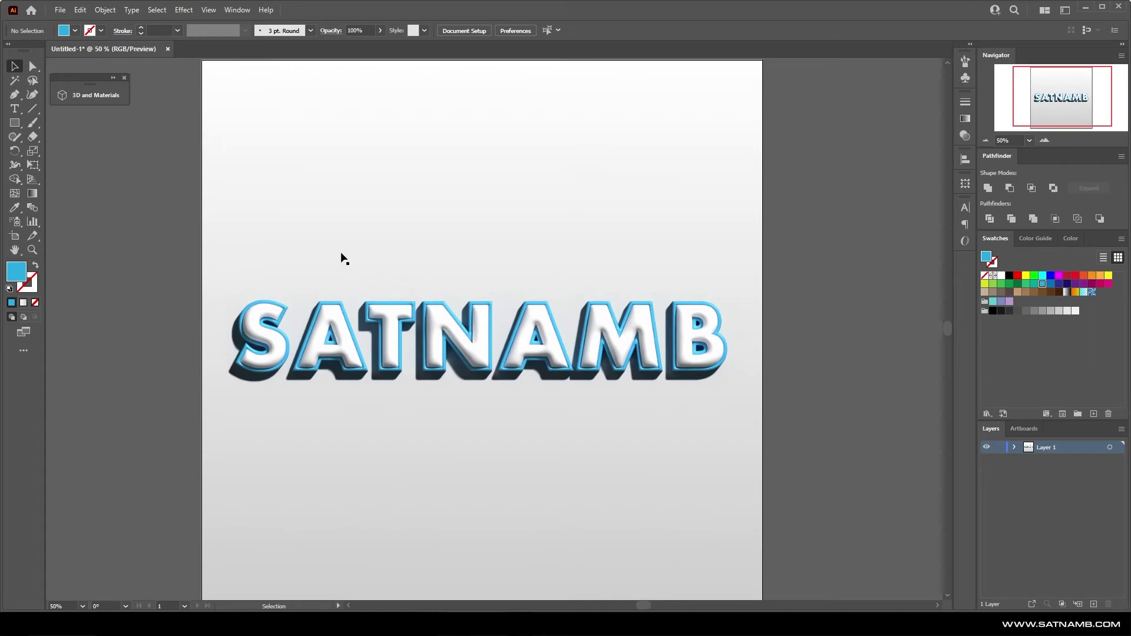
Select the lettering group and reopen its existing 3D and Materials effect at the lighting settings
{"action": "left_click", "coordinate": [558, 333]}
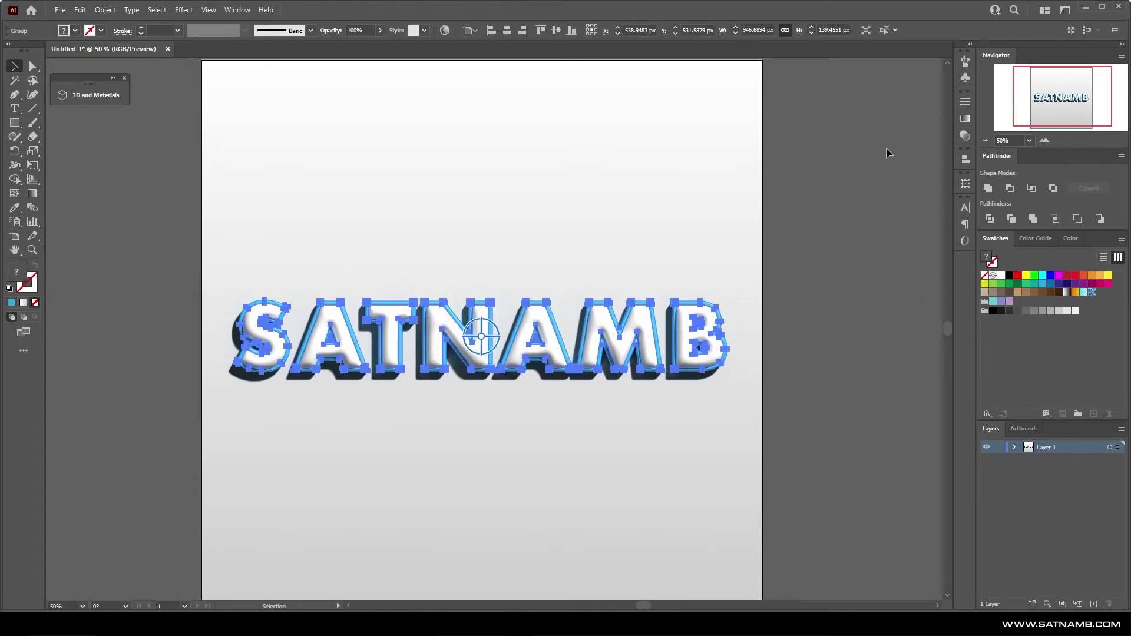
{"action": "left_click", "coordinate": [237, 10]}
{"action": "left_click", "coordinate": [277, 175]}
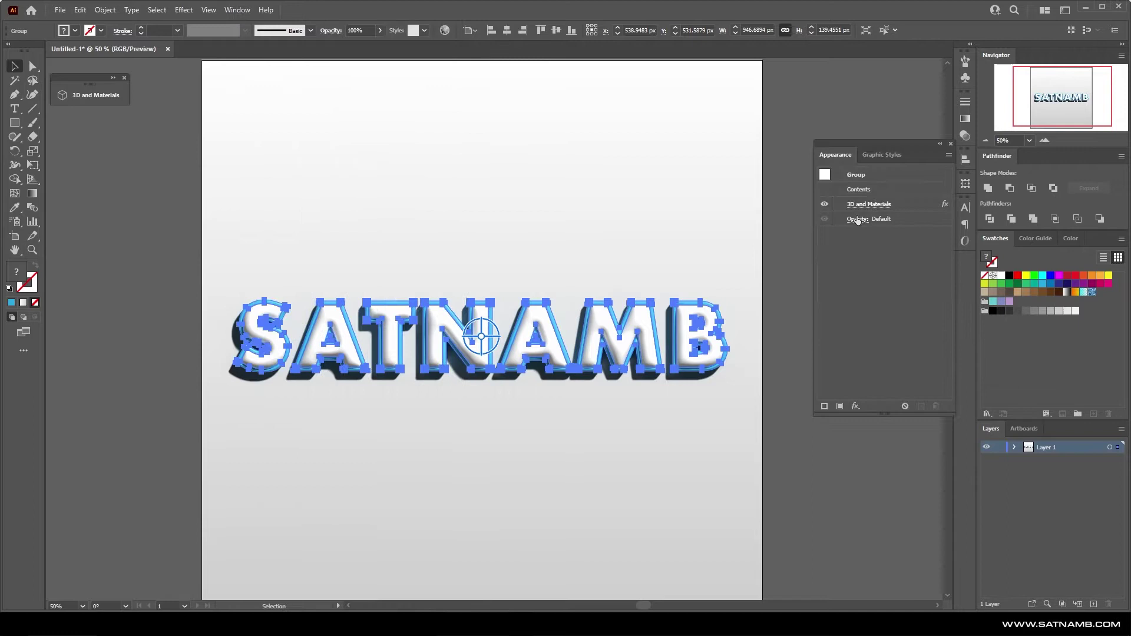
{"action": "left_click", "coordinate": [874, 204]}
{"action": "left_click", "coordinate": [218, 112]}
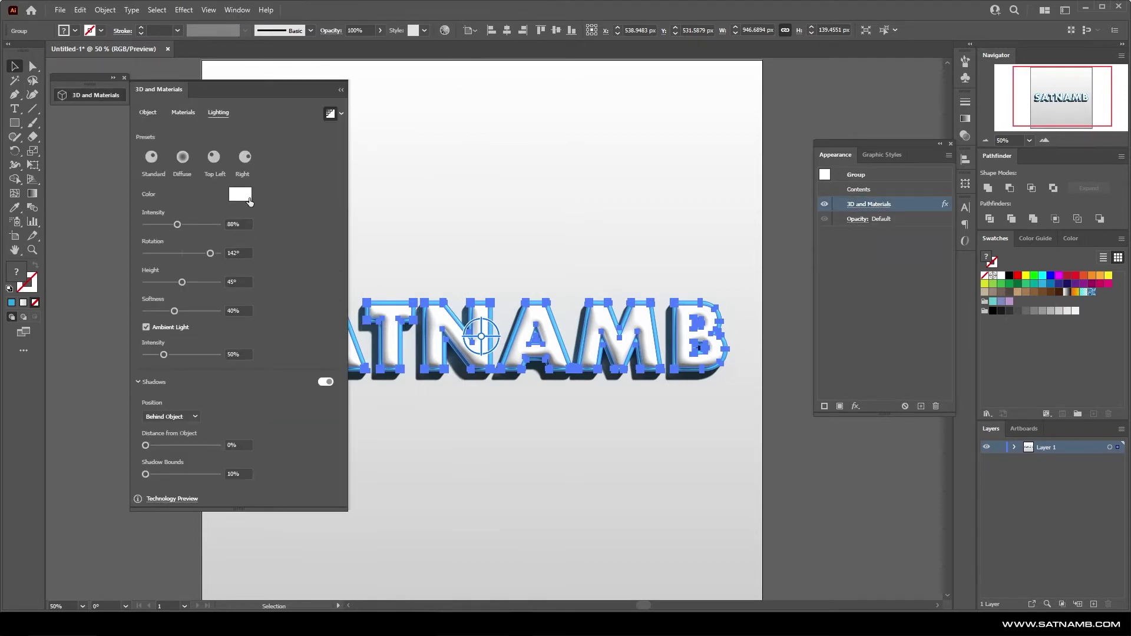
Try light cyan (79E0F7) as the light colour of the lettering's 3D effect
{"action": "left_click", "coordinate": [240, 194]}
{"action": "left_click", "coordinate": [882, 293]}
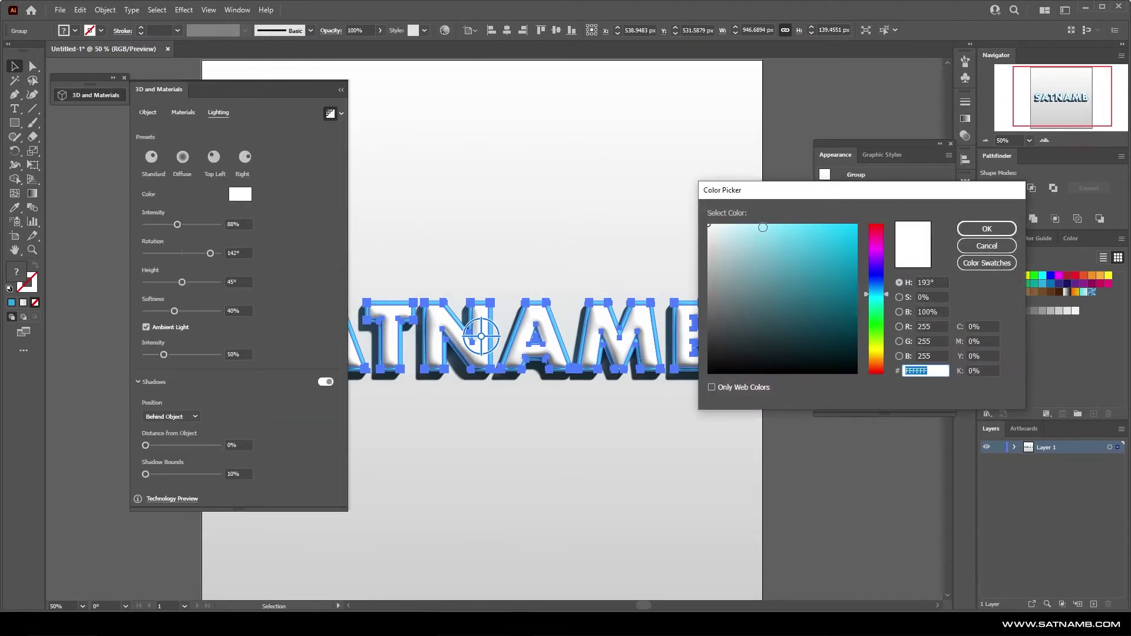
{"action": "left_click", "coordinate": [785, 228]}
{"action": "left_click", "coordinate": [986, 229]}
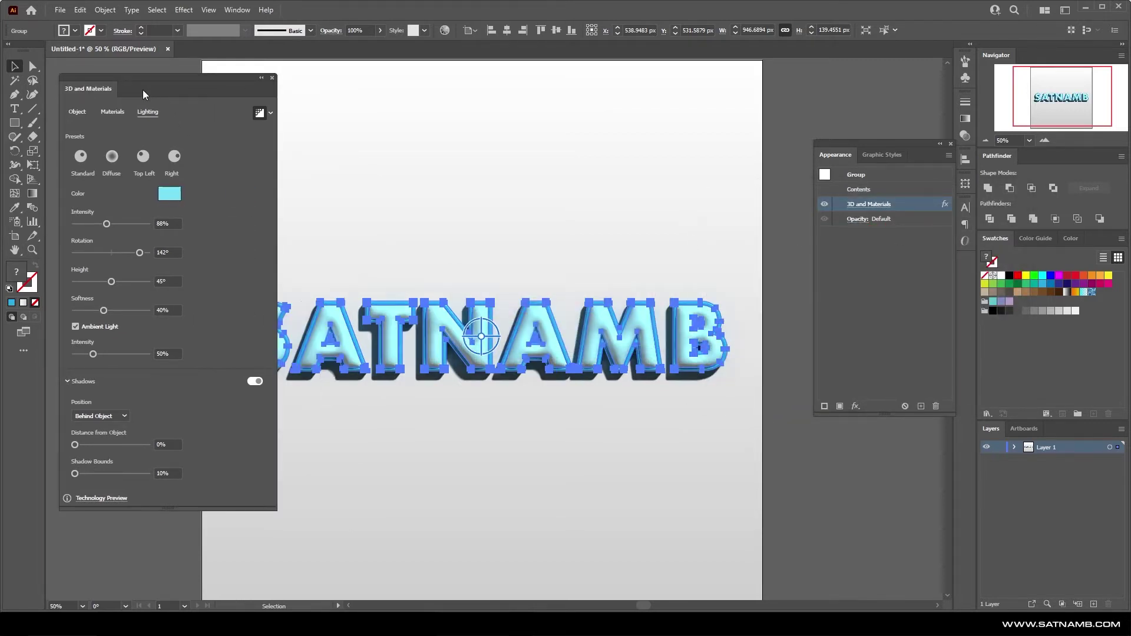
{"action": "left_click_drag", "start_coordinate": [142, 89], "coordinate": [97, 87]}
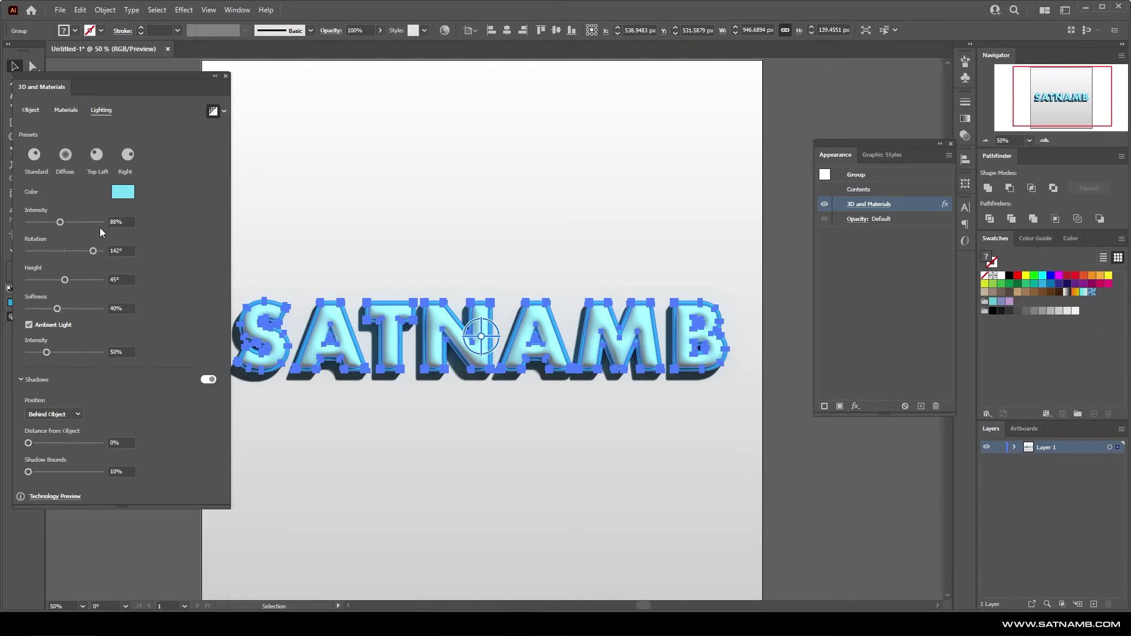
Restore the light colour to white and render the lettering with ray tracing turned off
{"action": "left_click", "coordinate": [121, 198]}
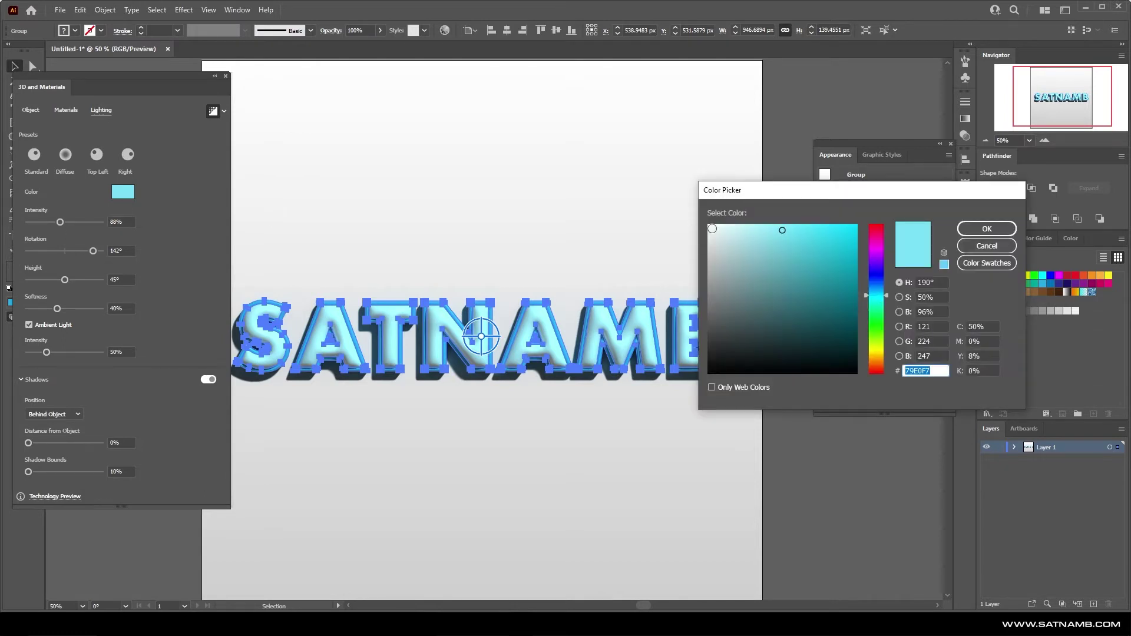
{"action": "left_click_drag", "start_coordinate": [712, 228], "coordinate": [705, 219]}
{"action": "key", "text": "Return"}
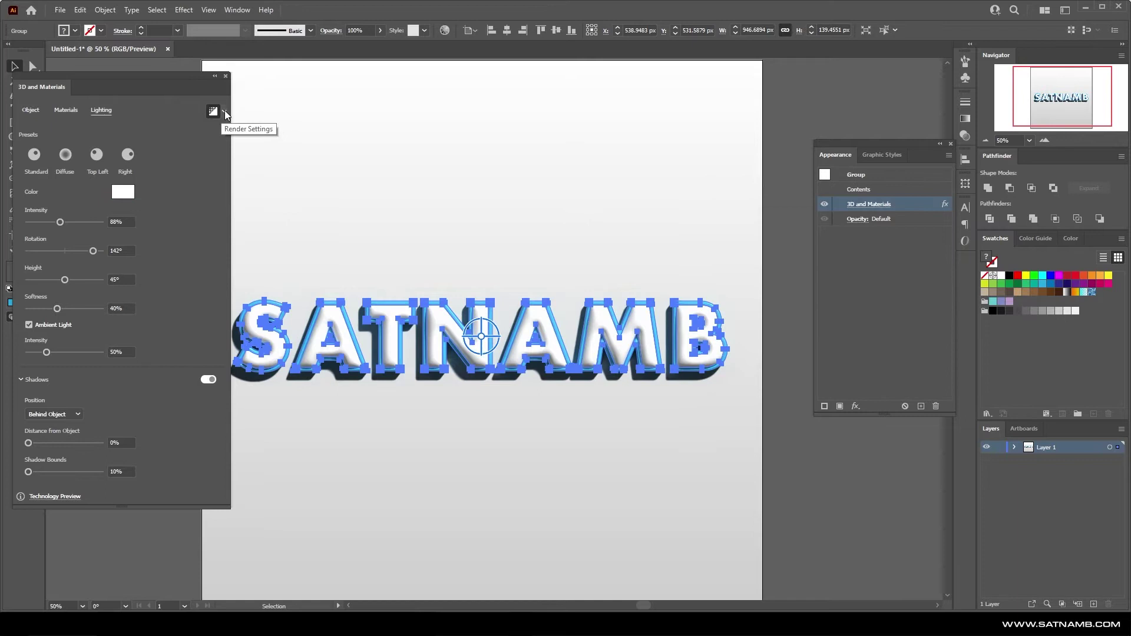
{"action": "left_click", "coordinate": [219, 111]}
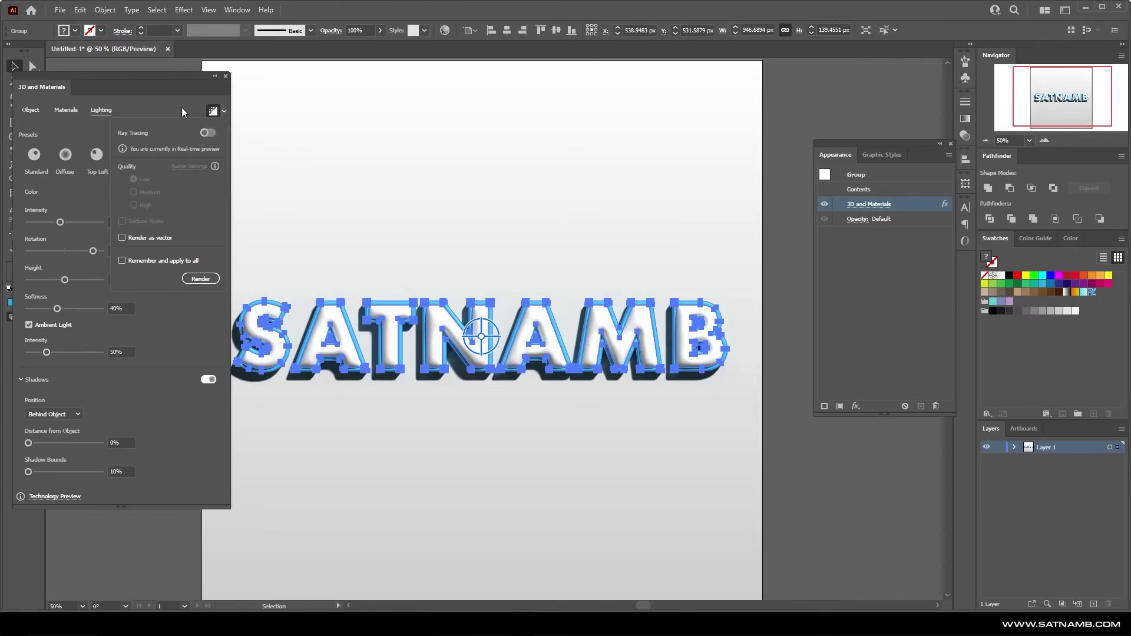
{"action": "left_click", "coordinate": [187, 279]}
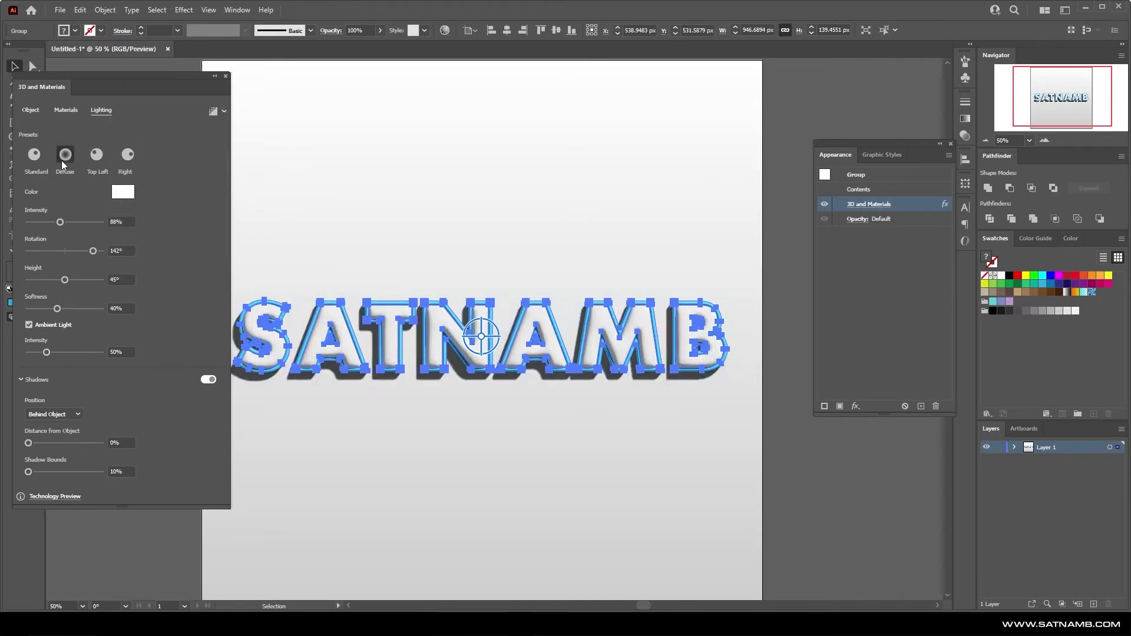
Try the lighting presets, apply Right, and set the light's rotation to 137°, height to 47° and softness to 70%
{"action": "left_click", "coordinate": [32, 155]}
{"action": "left_click", "coordinate": [97, 155]}
{"action": "left_click", "coordinate": [126, 156]}
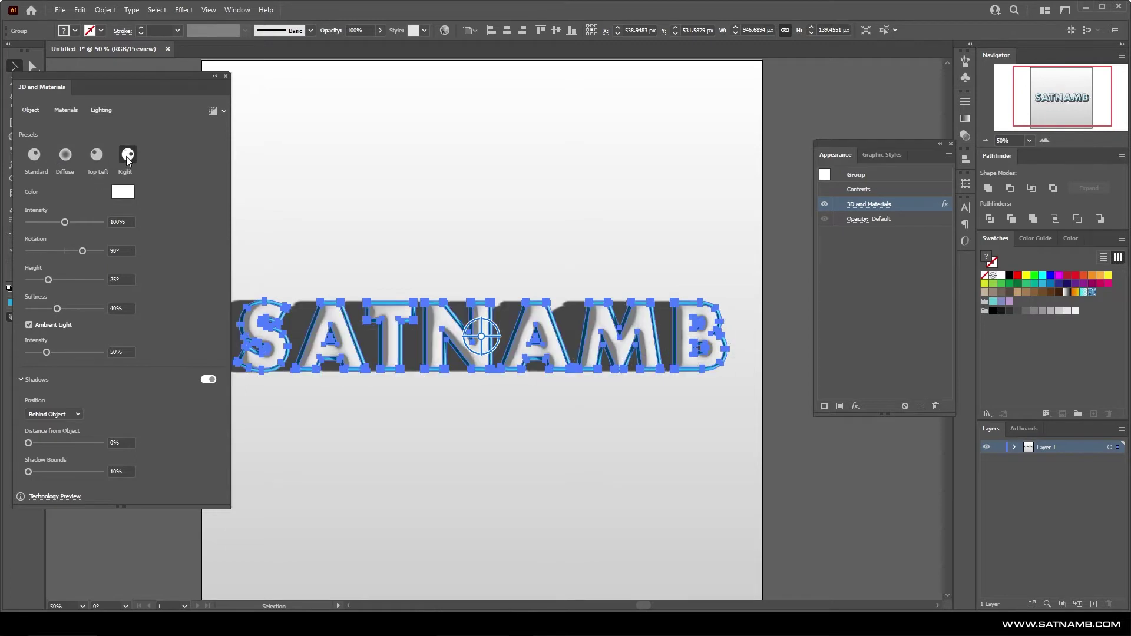
{"action": "left_click_drag", "start_coordinate": [82, 250], "coordinate": [88, 306]}
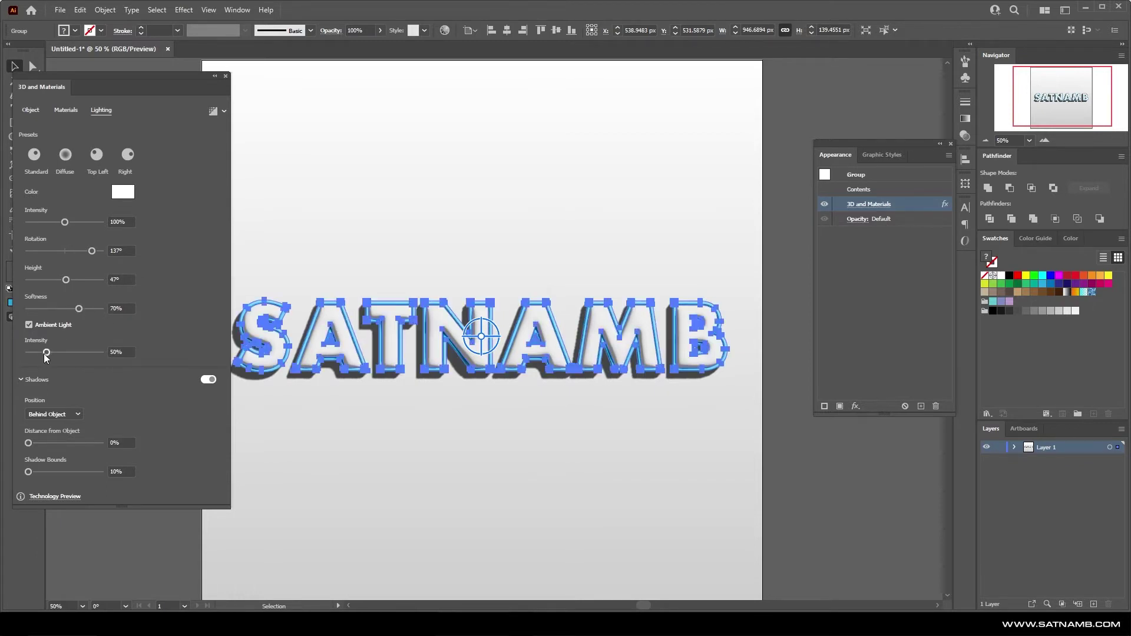
Set the ambient light intensity to 55%, the shadow's distance from object to 8% and the shadow bounds to 83%
{"action": "mouse_move", "coordinate": [46, 352]}
{"action": "left_mouse_down"}
{"action": "mouse_move", "coordinate": [32, 348]}
{"action": "mouse_move", "coordinate": [80, 354]}
{"action": "mouse_move", "coordinate": [48, 352]}
{"action": "left_mouse_up"}
{"action": "left_click_drag", "start_coordinate": [29, 442], "coordinate": [97, 474]}
{"action": "left_click", "coordinate": [44, 475]}
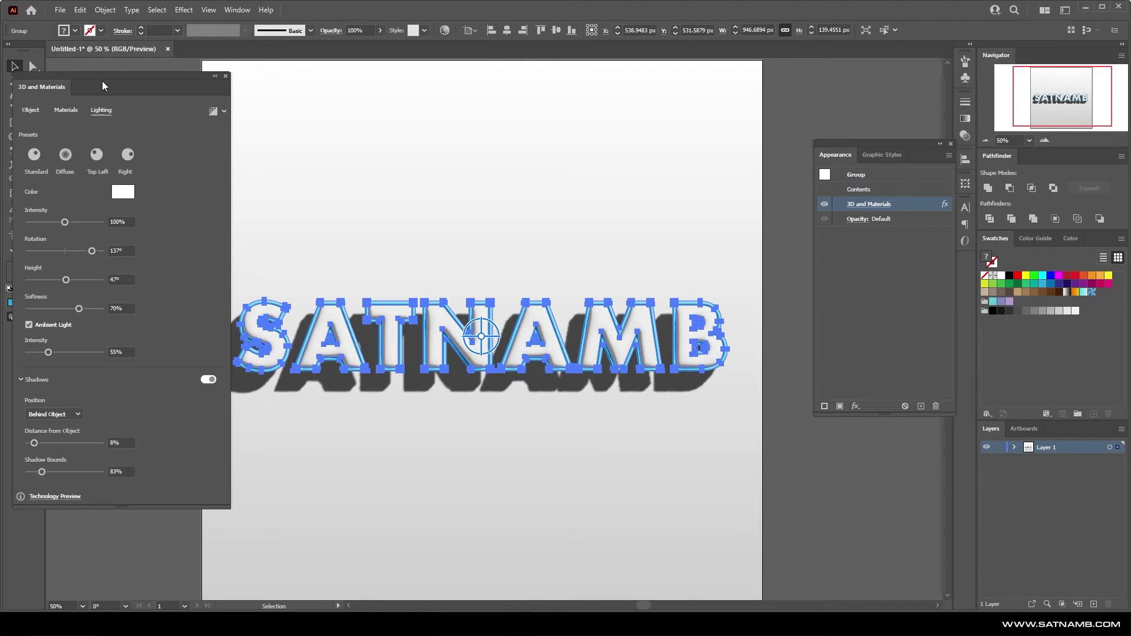
Set the light rotation to 145°, shadow distance to 5% and ambient intensity to 71%, and raise the light's softness above 70%
{"action": "left_click_drag", "start_coordinate": [102, 86], "coordinate": [90, 90]}
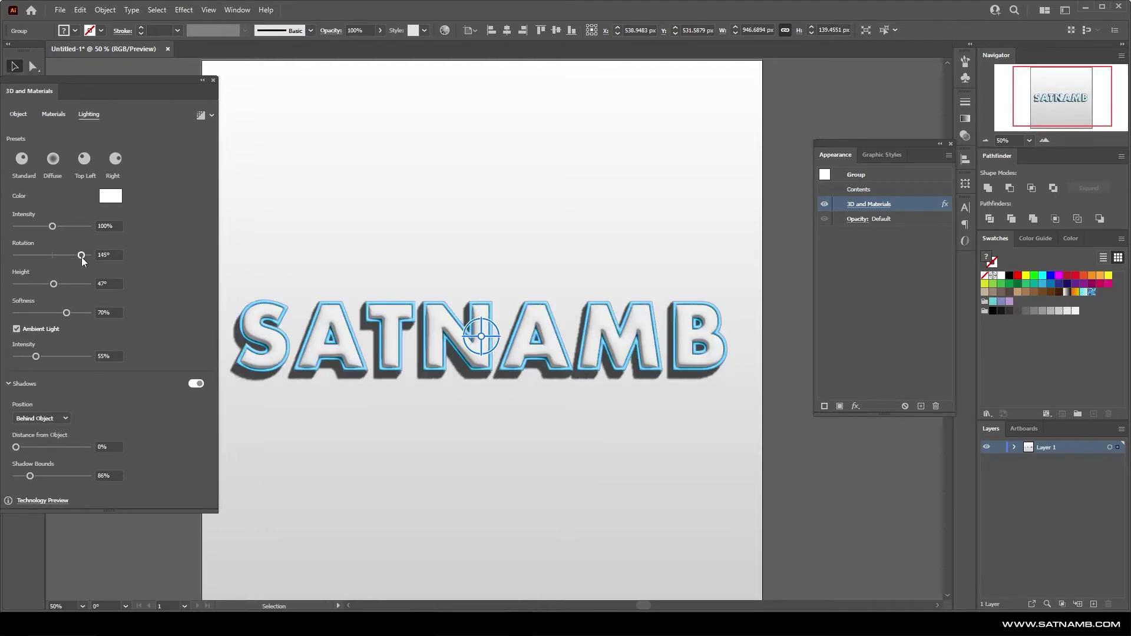
{"action": "left_click_drag", "start_coordinate": [82, 255], "coordinate": [80, 256]}
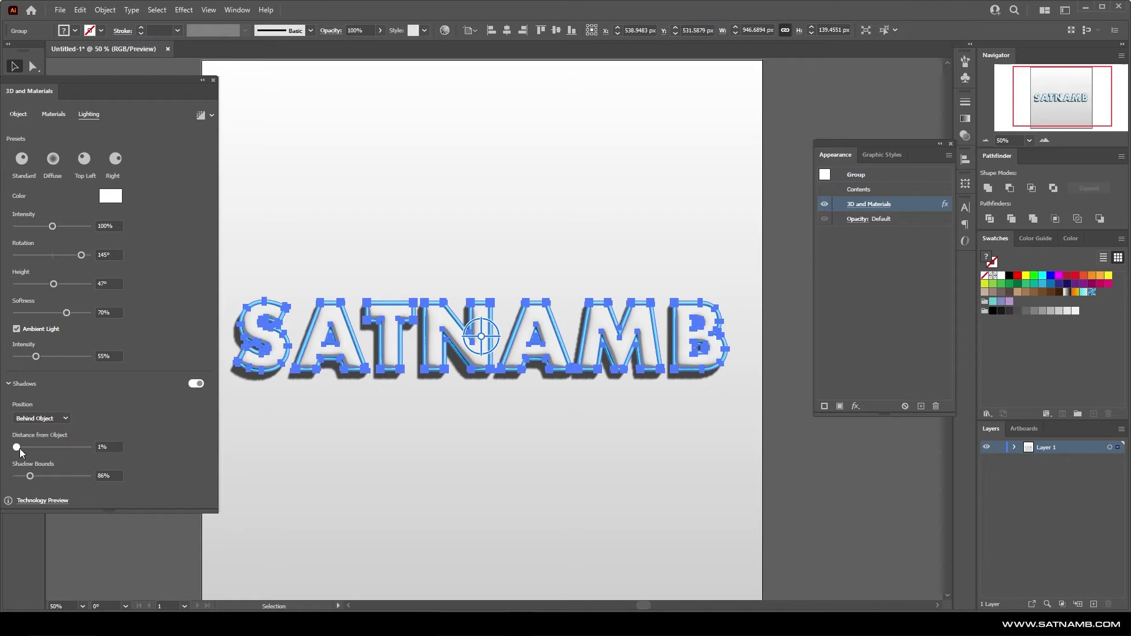
{"action": "left_click_drag", "start_coordinate": [19, 448], "coordinate": [22, 449]}
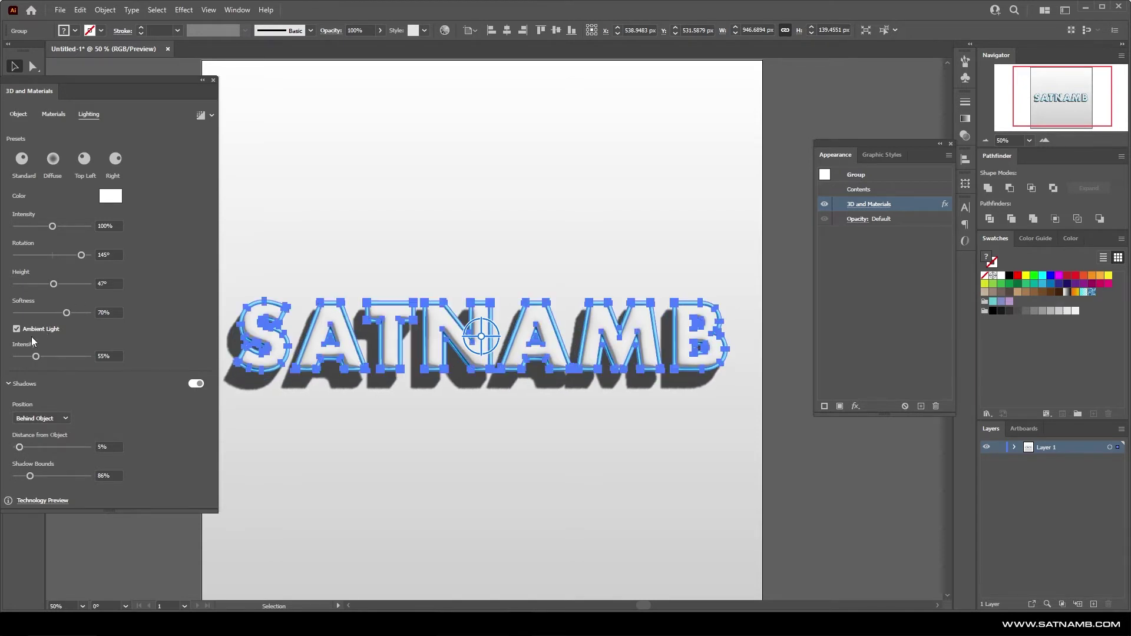
{"action": "left_click_drag", "start_coordinate": [36, 357], "coordinate": [42, 356]}
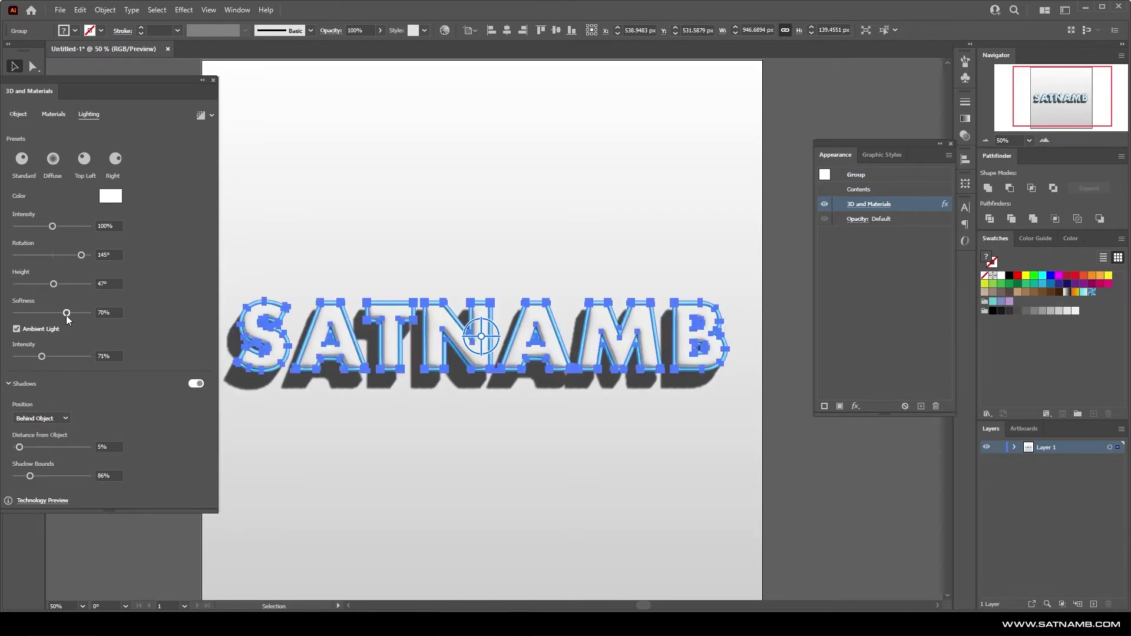
{"action": "left_click_drag", "start_coordinate": [67, 318], "coordinate": [77, 315]}
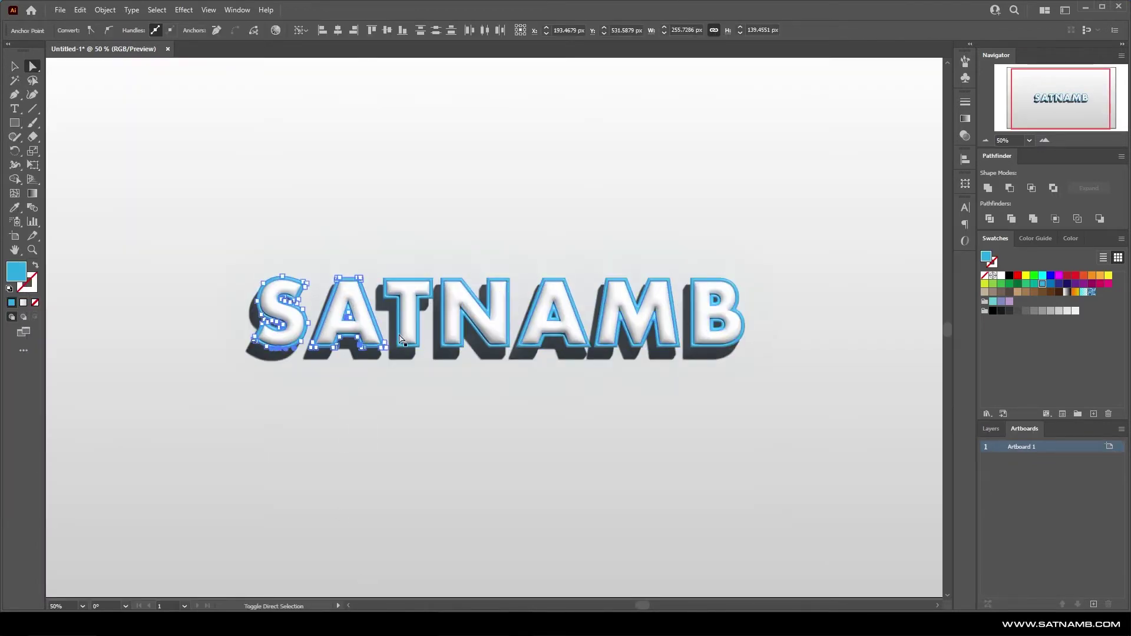
Add the remaining letters' outline shapes to the selection and recolour all seven outlines red
{"action": "left_click", "coordinate": [400, 340], "text": "shift"}
{"action": "left_click", "coordinate": [483, 324], "text": "shift"}
{"action": "left_click", "coordinate": [564, 325], "text": "shift"}
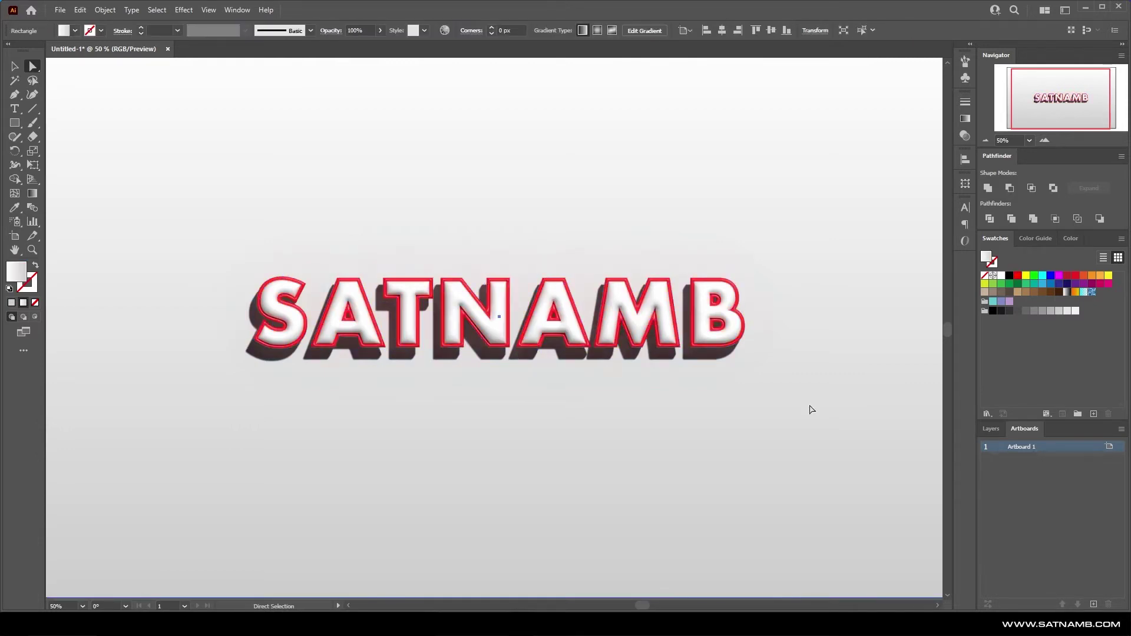
{"action": "key", "text": "ctrl+minus"}
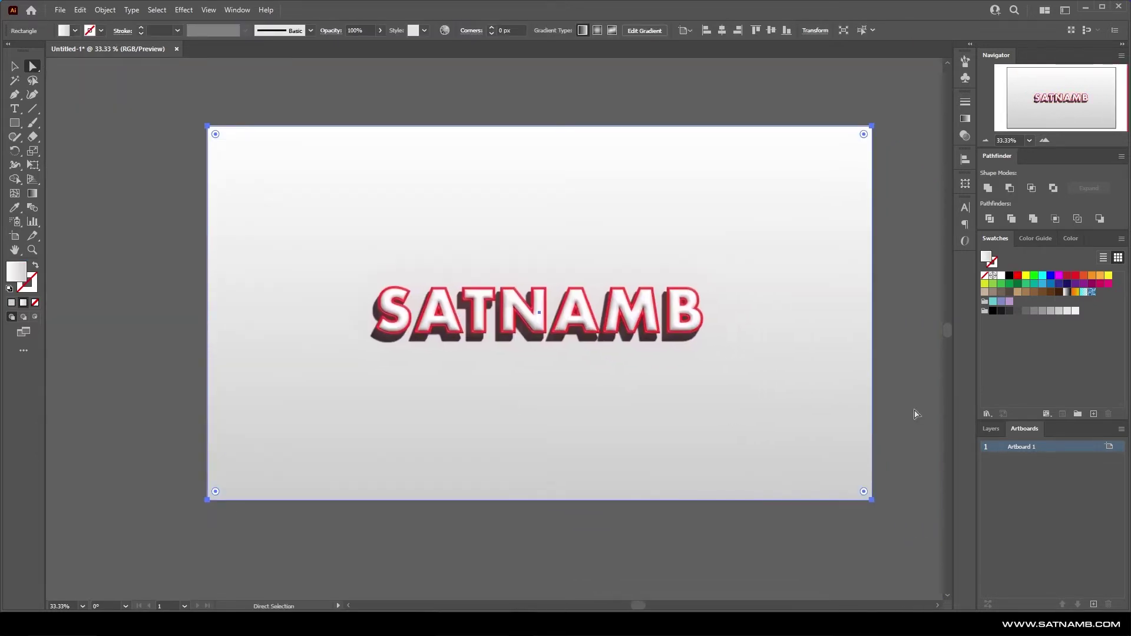
{"action": "left_click", "coordinate": [107, 10]}
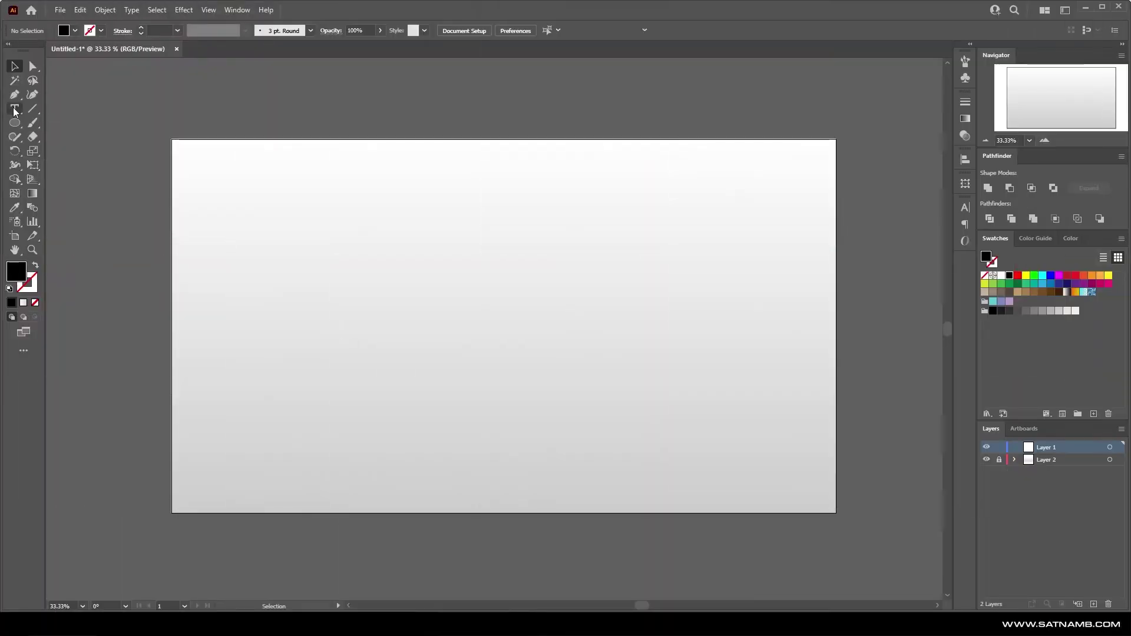
Add the text ACID in 200 pt Futura PT Extra Bold Oblique and centre it both ways on the artboard
{"action": "key", "text": "t"}
{"action": "left_click", "coordinate": [305, 326]}
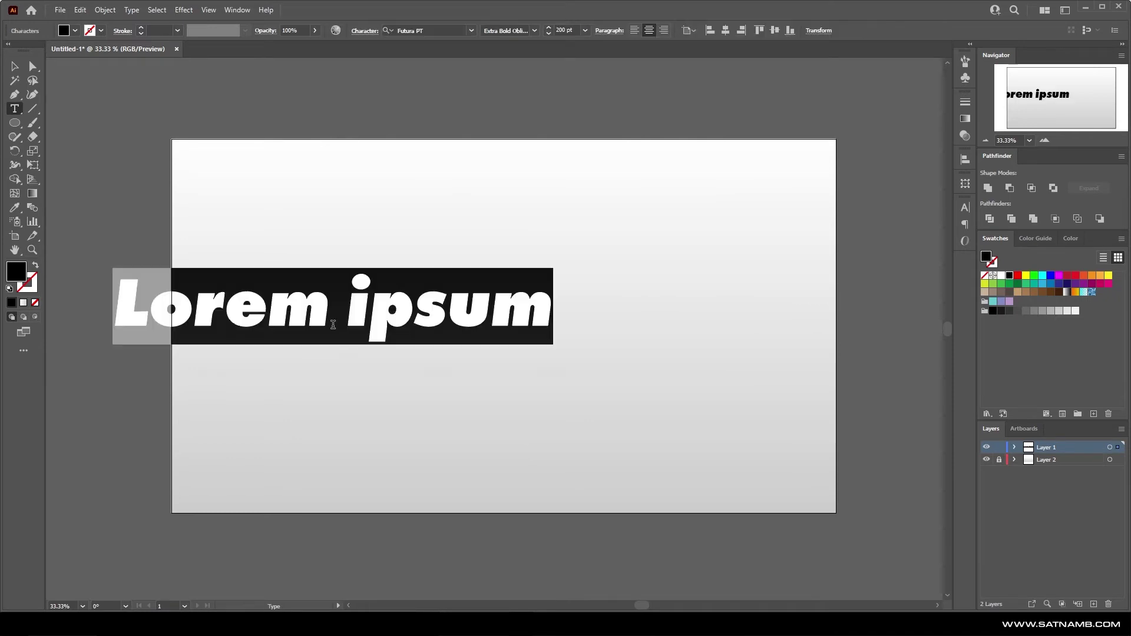
{"action": "type", "text": "ACID"}
{"action": "left_click", "coordinate": [15, 67]}
{"action": "left_click", "coordinate": [750, 30]}
{"action": "left_click", "coordinate": [799, 30]}
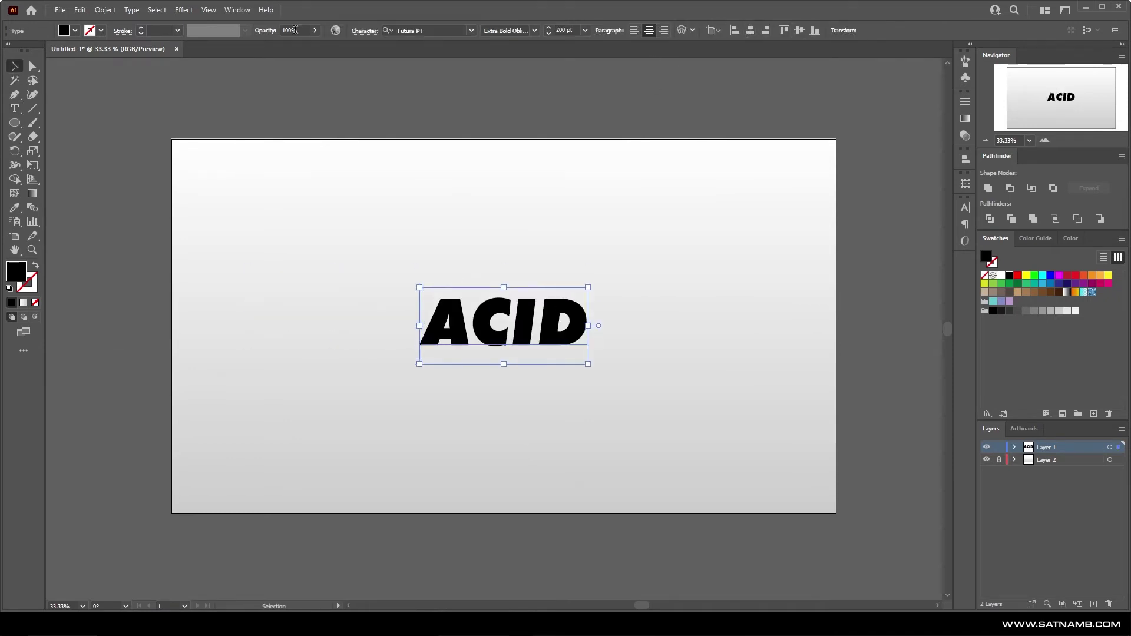
Give the ACID text a white fill and a light purple stroke of 12 pt
{"action": "left_click", "coordinate": [1001, 275]}
{"action": "left_click", "coordinate": [993, 263]}
{"action": "left_click", "coordinate": [1017, 275]}
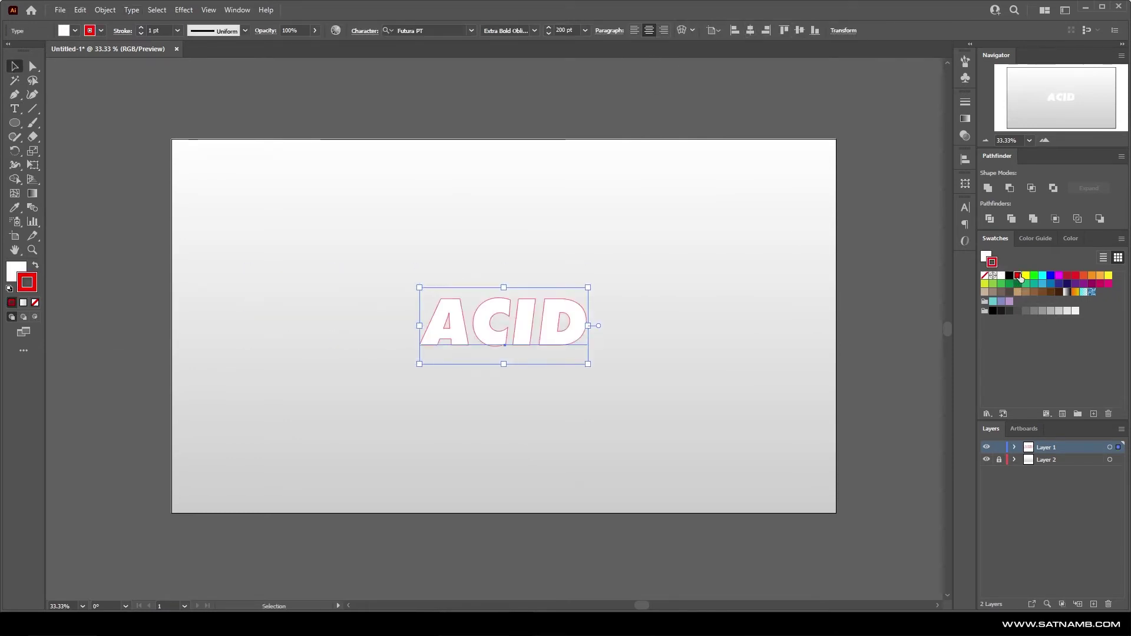
{"action": "left_click", "coordinate": [1083, 284]}
{"action": "double_click", "coordinate": [27, 282]}
{"action": "left_click_drag", "start_coordinate": [773, 248], "coordinate": [784, 259]}
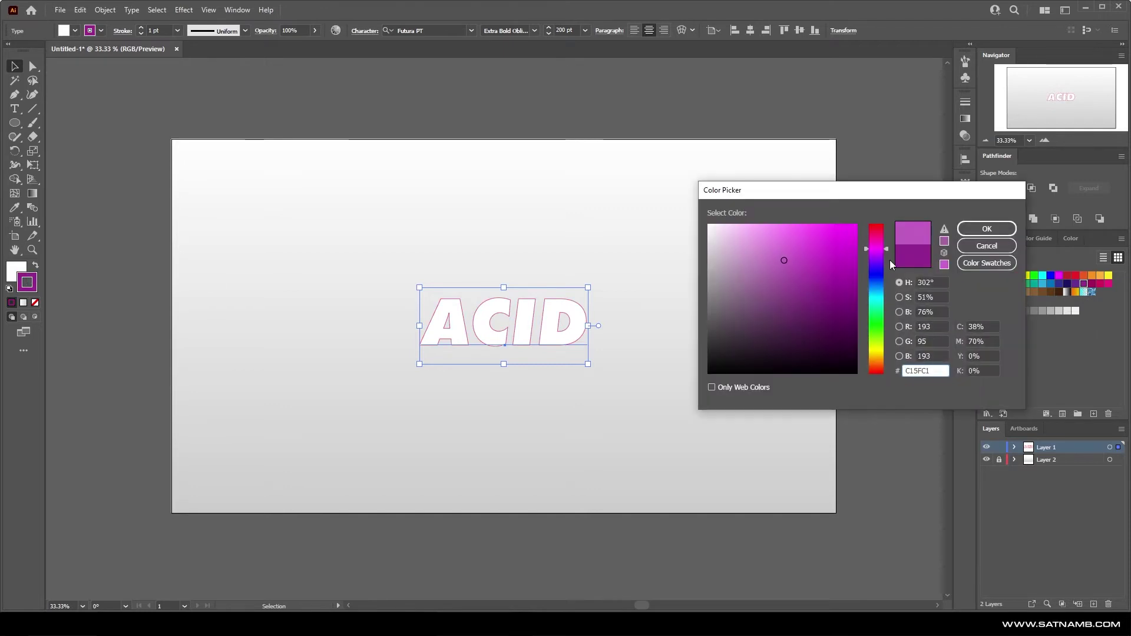
{"action": "left_click", "coordinate": [876, 261]}
{"action": "left_click", "coordinate": [780, 248]}
{"action": "left_click", "coordinate": [987, 229]}
{"action": "left_click", "coordinate": [177, 30]}
{"action": "left_click", "coordinate": [183, 191]}
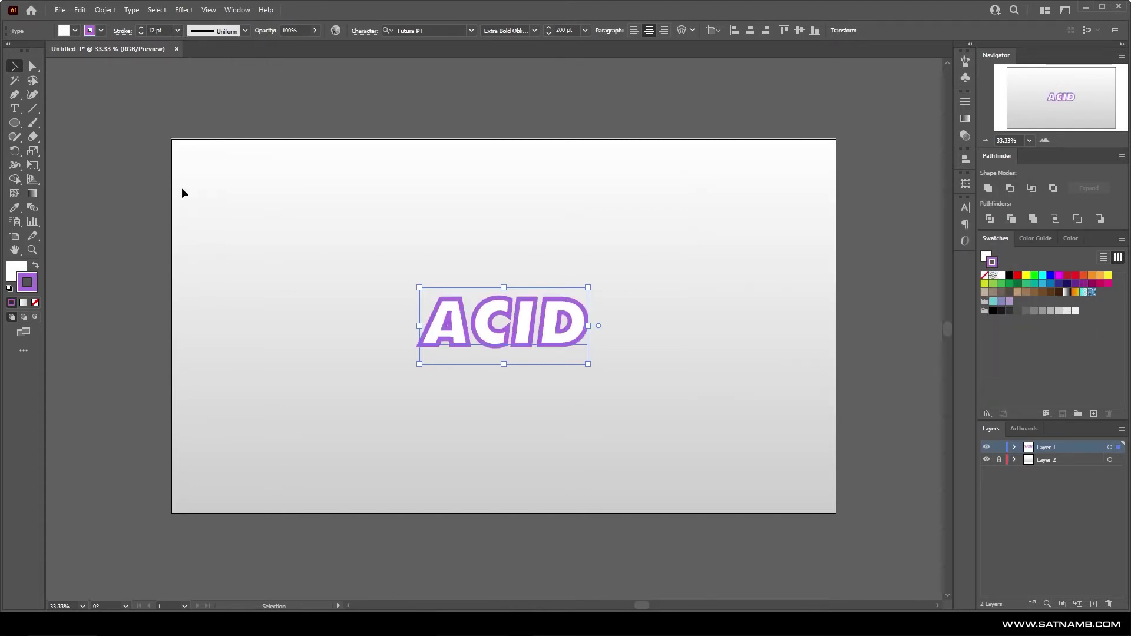
Convert the ACID text to editable shapes and align its stroke to the outside
{"action": "left_click", "coordinate": [122, 31]}
{"action": "left_click", "coordinate": [105, 10]}
{"action": "left_click", "coordinate": [155, 156]}
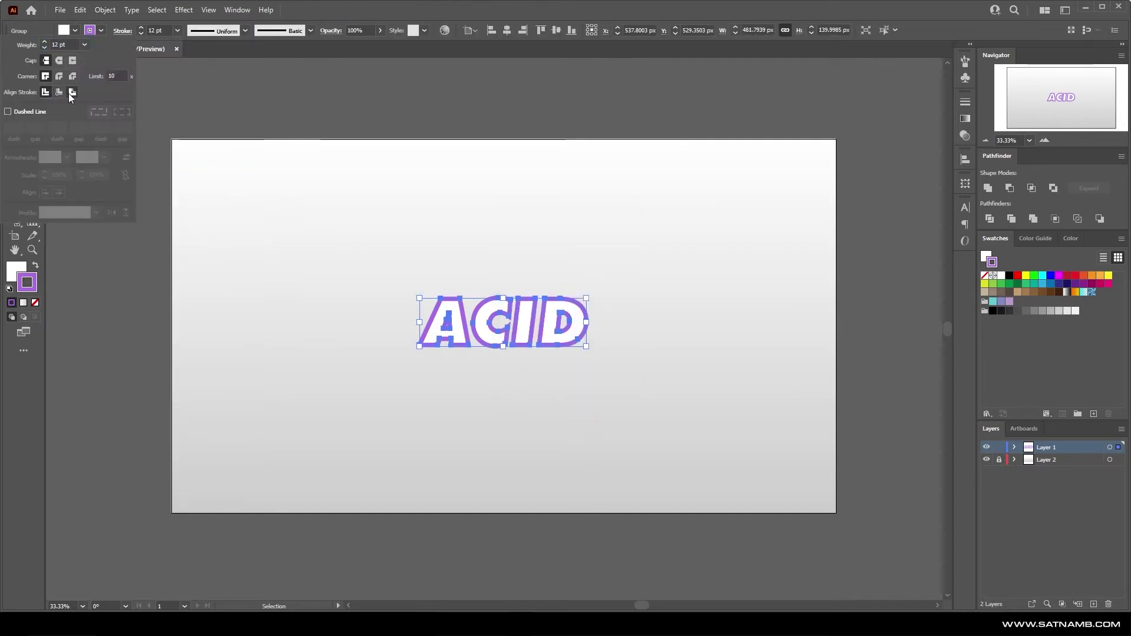
{"action": "left_click", "coordinate": [484, 380]}
Isolate the ACID lettering group and nudge the letter I slightly to the right
{"action": "scroll", "coordinate": [533, 348], "scroll_direction": "up", "scroll_amount": 3}
{"action": "double_click", "coordinate": [513, 277]}
{"action": "left_click", "coordinate": [514, 278]}
{"action": "key", "text": "Right"}
{"action": "key", "text": "Right"}
{"action": "key", "text": "Right"}
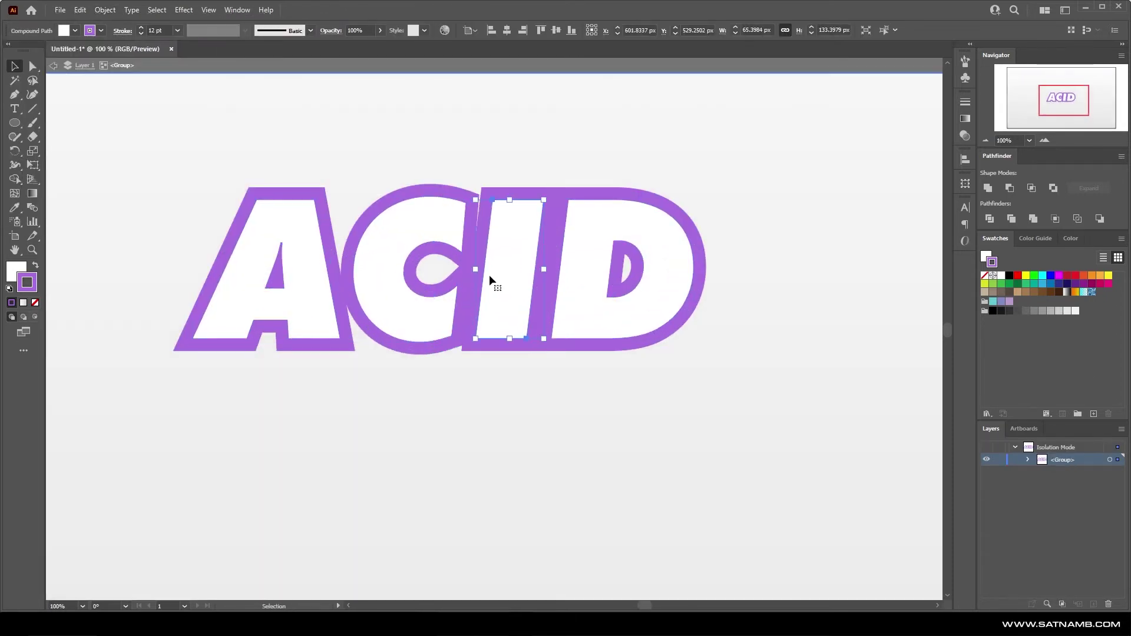
Set the stroke of all four ACID letters to 13 pt with round corner joins
{"action": "left_click", "coordinate": [573, 280], "text": "shift"}
{"action": "left_click", "coordinate": [407, 318], "text": "shift"}
{"action": "left_click", "coordinate": [141, 27]}
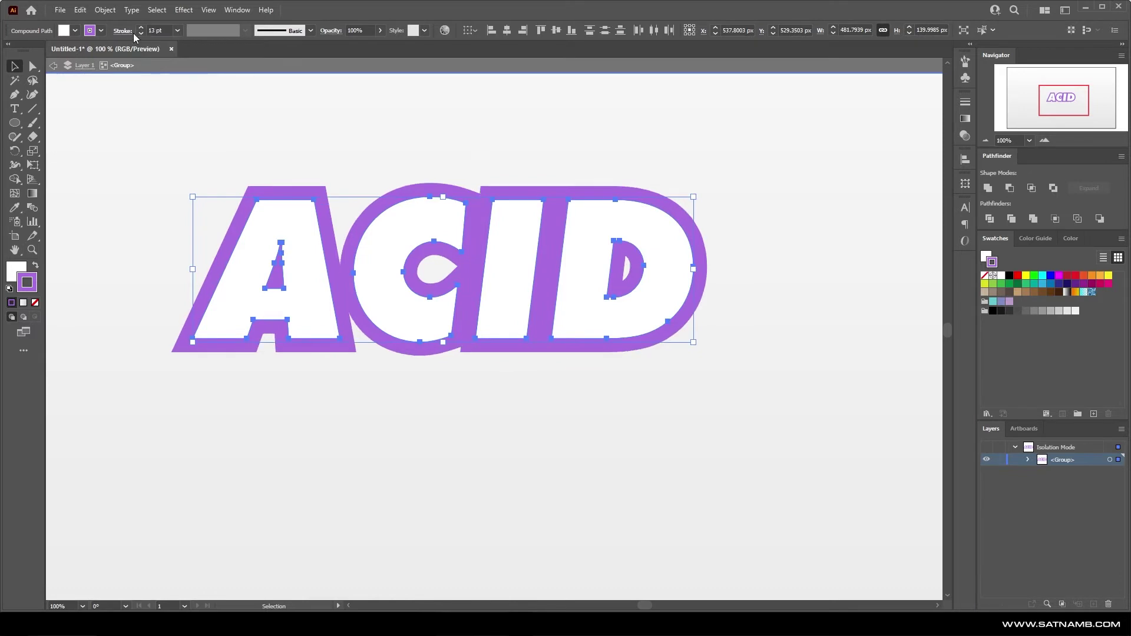
{"action": "left_click", "coordinate": [123, 31]}
{"action": "left_click", "coordinate": [59, 78]}
{"action": "left_click", "coordinate": [357, 390]}
{"action": "scroll", "coordinate": [357, 391], "scroll_direction": "down", "scroll_amount": 2}
{"action": "scroll", "coordinate": [334, 358], "scroll_direction": "up", "scroll_amount": 1}
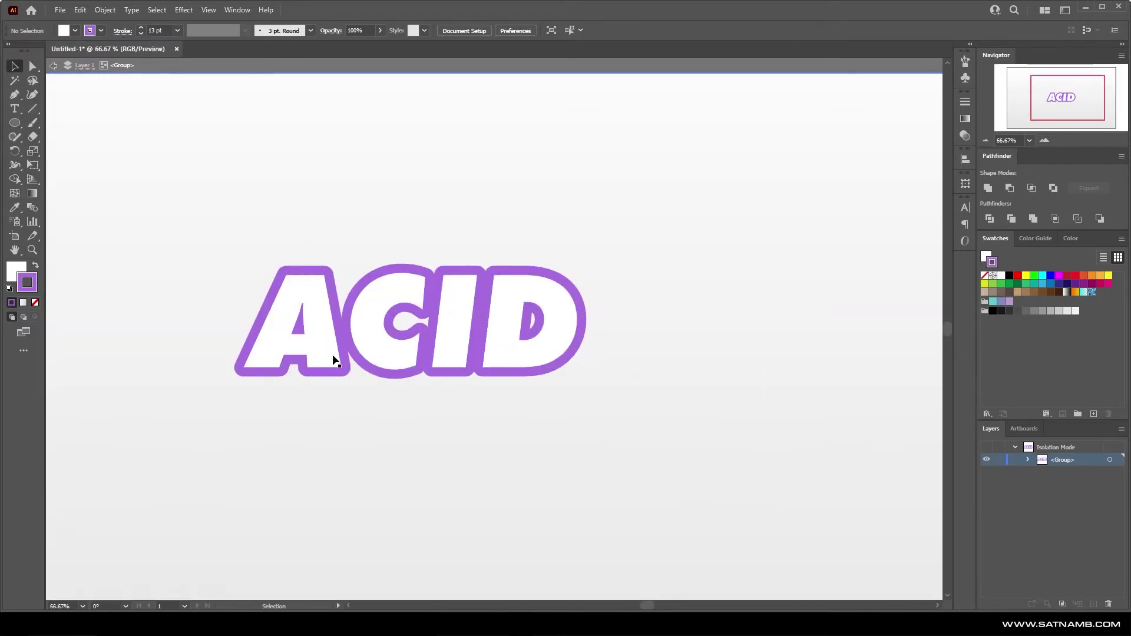
Recolour the stroke of the letter C to a darker purple
{"action": "left_click", "coordinate": [335, 358]}
{"action": "left_click", "coordinate": [422, 361]}
{"action": "double_click", "coordinate": [28, 283]}
{"action": "left_click", "coordinate": [811, 253]}
{"action": "left_click", "coordinate": [986, 230]}
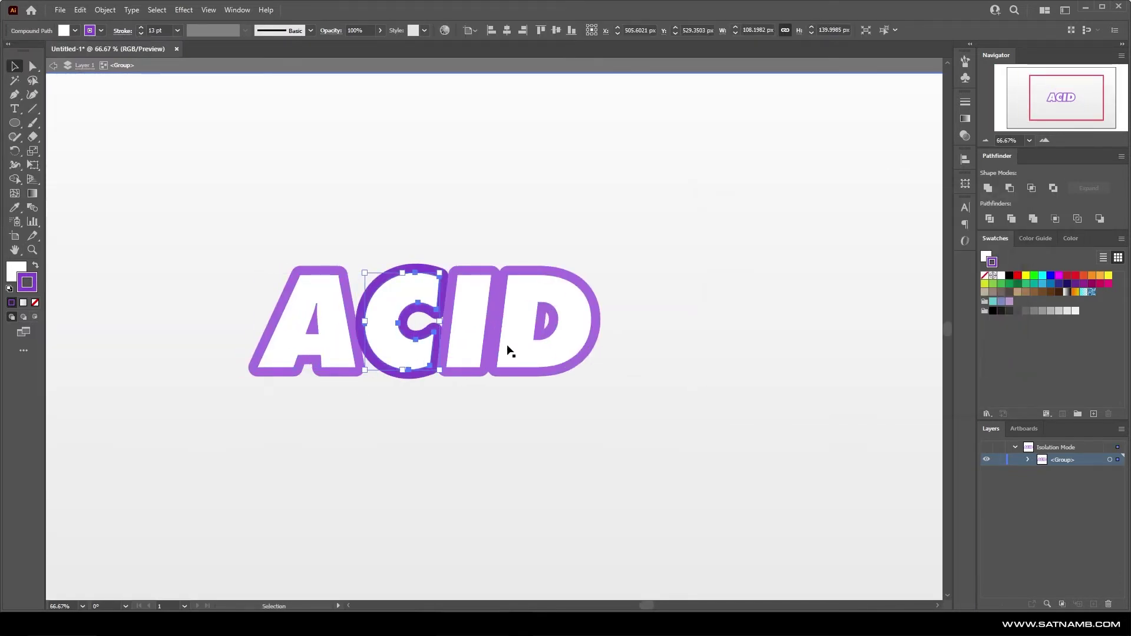
Recolour the stroke of the letter I to a blue-violet
{"action": "left_click", "coordinate": [471, 344]}
{"action": "double_click", "coordinate": [27, 282]}
{"action": "left_click", "coordinate": [876, 274]}
{"action": "left_click_drag", "start_coordinate": [793, 252], "coordinate": [799, 254]}
{"action": "left_click", "coordinate": [987, 229]}
Recolour the stroke of the letter D to a deep dark blue
{"action": "left_click", "coordinate": [551, 356]}
{"action": "double_click", "coordinate": [991, 262]}
{"action": "left_click", "coordinate": [813, 265]}
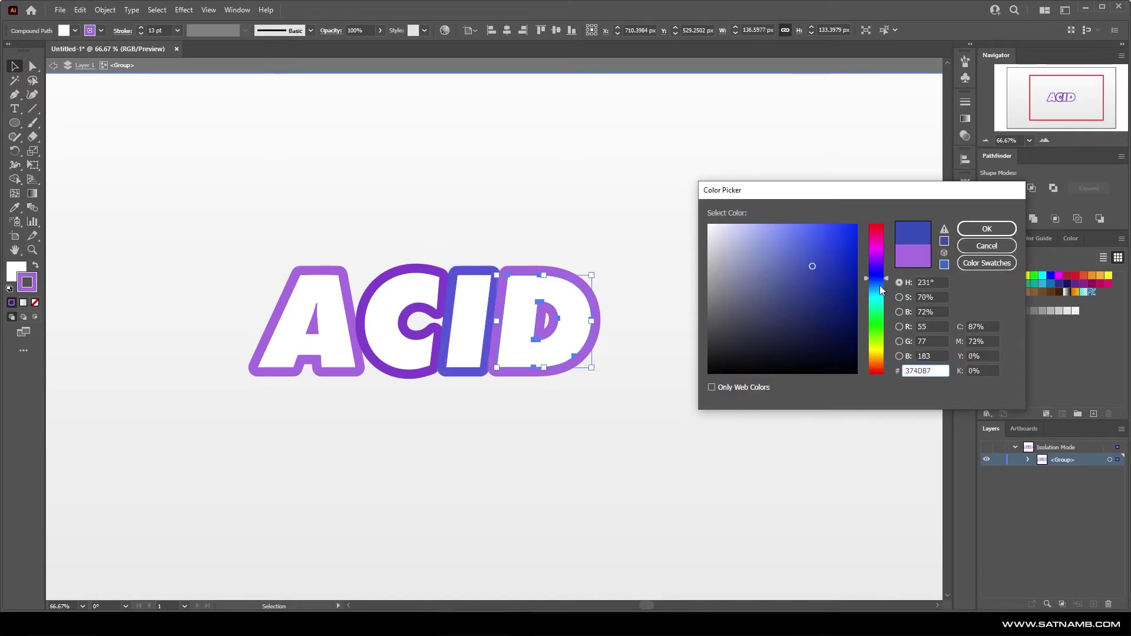
{"action": "left_click", "coordinate": [880, 286]}
{"action": "left_click", "coordinate": [801, 242]}
{"action": "left_click", "coordinate": [814, 242]}
{"action": "left_click_drag", "start_coordinate": [875, 282], "coordinate": [876, 276]}
{"action": "left_click", "coordinate": [984, 230]}
{"action": "double_click", "coordinate": [26, 279]}
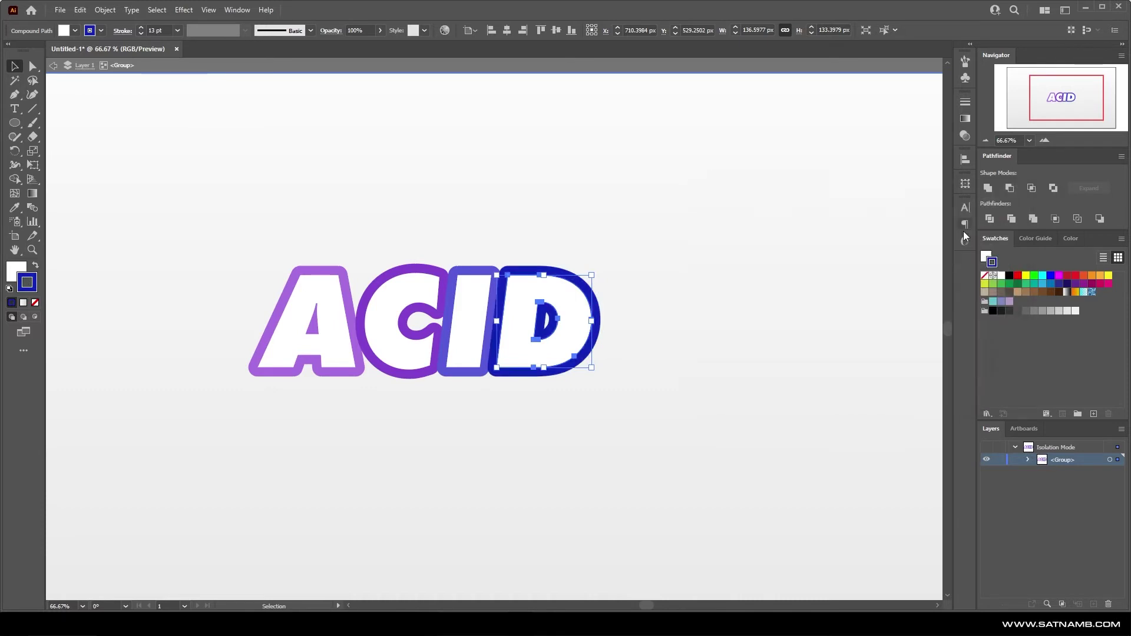
Draw small white circles with the dark blue stroke over the D's upper-right curve and lower-left corner
{"action": "key", "text": "ctrl+1"}
{"action": "key", "text": "l"}
{"action": "mouse_move", "coordinate": [714, 259]}
{"action": "left_mouse_down"}
{"action": "mouse_move", "coordinate": [756, 301]}
{"action": "mouse_move", "coordinate": [689, 297]}
{"action": "left_mouse_up"}
{"action": "left_click_drag", "start_coordinate": [689, 297], "coordinate": [558, 250]}
{"action": "left_click", "coordinate": [606, 490]}
{"action": "key", "text": "Escape"}
Add circles in the I's style above the I, below the C and at the A's lower-left foot, plus one about 118 px behind A and C
{"action": "key", "text": "i"}
{"action": "left_click", "coordinate": [482, 330]}
{"action": "left_click_drag", "start_coordinate": [508, 282], "coordinate": [506, 292]}
{"action": "left_click_drag", "start_coordinate": [507, 291], "coordinate": [395, 448]}
{"action": "left_click_drag", "start_coordinate": [402, 453], "coordinate": [170, 437]}
{"action": "left_click_drag", "start_coordinate": [170, 437], "coordinate": [317, 274]}
{"action": "left_click_drag", "start_coordinate": [340, 236], "coordinate": [379, 199]}
{"action": "left_click_drag", "start_coordinate": [307, 226], "coordinate": [331, 251]}
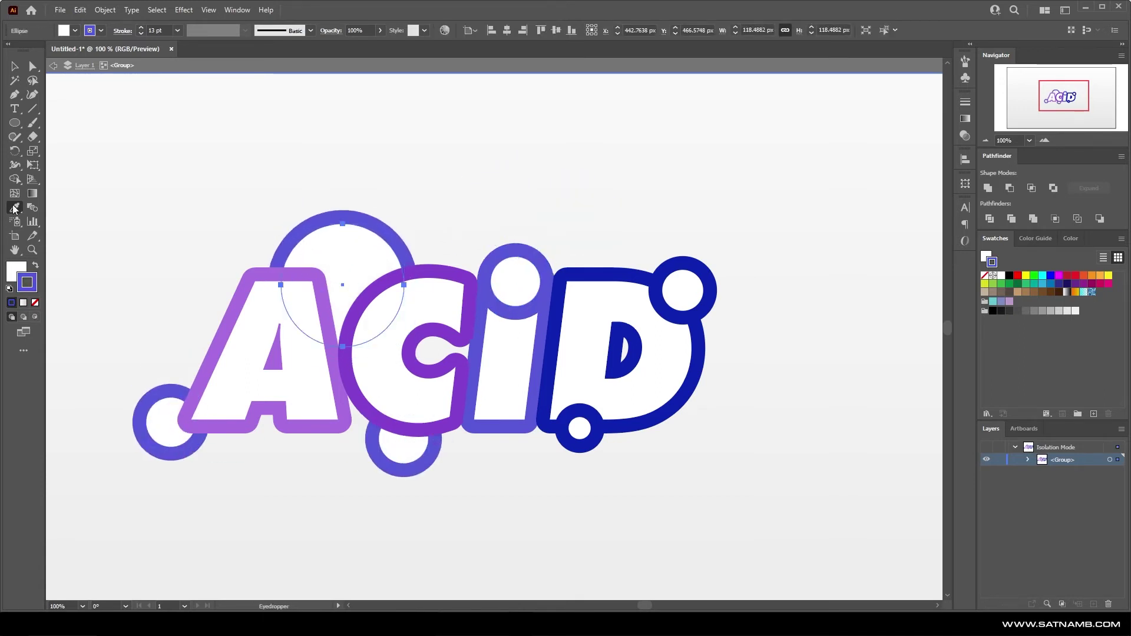
Match the large circle and the A's foot circle to the A's light purple stroke, and the lower circle to the C's purple
{"action": "left_click", "coordinate": [237, 297]}
{"action": "left_click", "coordinate": [170, 449], "text": "ctrl"}
{"action": "left_click", "coordinate": [221, 426]}
{"action": "left_click", "coordinate": [401, 411], "text": "ctrl"}
{"action": "left_click", "coordinate": [415, 466], "text": "ctrl"}
{"action": "left_click", "coordinate": [346, 377]}
Move the small circle at the A's lower-left foot slightly right, closer to the letter
{"action": "left_click_drag", "start_coordinate": [399, 456], "coordinate": [338, 371]}
{"action": "key", "text": "Delete"}
{"action": "key", "text": "v"}
{"action": "left_click_drag", "start_coordinate": [163, 428], "coordinate": [179, 426]}
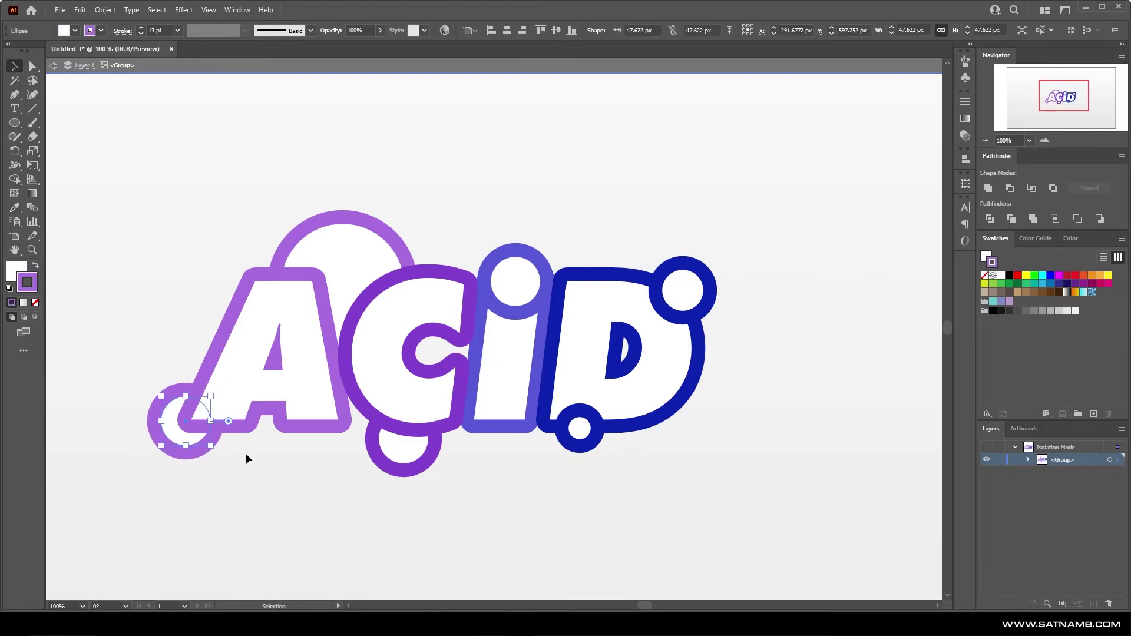
Move the C's lower circle toward the letter's right side, and enlarge the big circle and shift it behind the A
{"action": "left_click_drag", "start_coordinate": [403, 453], "coordinate": [428, 441]}
{"action": "left_click_drag", "start_coordinate": [356, 251], "coordinate": [361, 218]}
Duplicate the D's lower circle above the C as a solid dark blue dot without stroke, and copy that dot around the lettering
{"action": "mouse_move", "coordinate": [579, 428]}
{"action": "left_mouse_down"}
{"action": "mouse_move", "coordinate": [585, 324]}
{"action": "mouse_move", "coordinate": [420, 244]}
{"action": "left_mouse_up"}
{"action": "left_click", "coordinate": [35, 265]}
{"action": "left_click", "coordinate": [36, 302]}
{"action": "left_click", "coordinate": [688, 438], "text": "ctrl"}
{"action": "mouse_move", "coordinate": [420, 244]}
{"action": "left_mouse_down"}
{"action": "mouse_move", "coordinate": [307, 479]}
{"action": "mouse_move", "coordinate": [522, 506]}
{"action": "left_mouse_up"}
{"action": "left_click_drag", "start_coordinate": [521, 505], "coordinate": [752, 411]}
Enlarge the circle below the C and nudge it toward the I
{"action": "left_click", "coordinate": [445, 452]}
{"action": "left_click_drag", "start_coordinate": [460, 457], "coordinate": [470, 467]}
{"action": "left_click_drag", "start_coordinate": [444, 453], "coordinate": [471, 450]}
Place two blue dots at the D's lower-right curve, one enlarged to about 34 px and the other shrunk
{"action": "left_click_drag", "start_coordinate": [746, 409], "coordinate": [726, 362]}
{"action": "left_click_drag", "start_coordinate": [518, 505], "coordinate": [684, 439]}
{"action": "left_click_drag", "start_coordinate": [692, 449], "coordinate": [685, 439]}
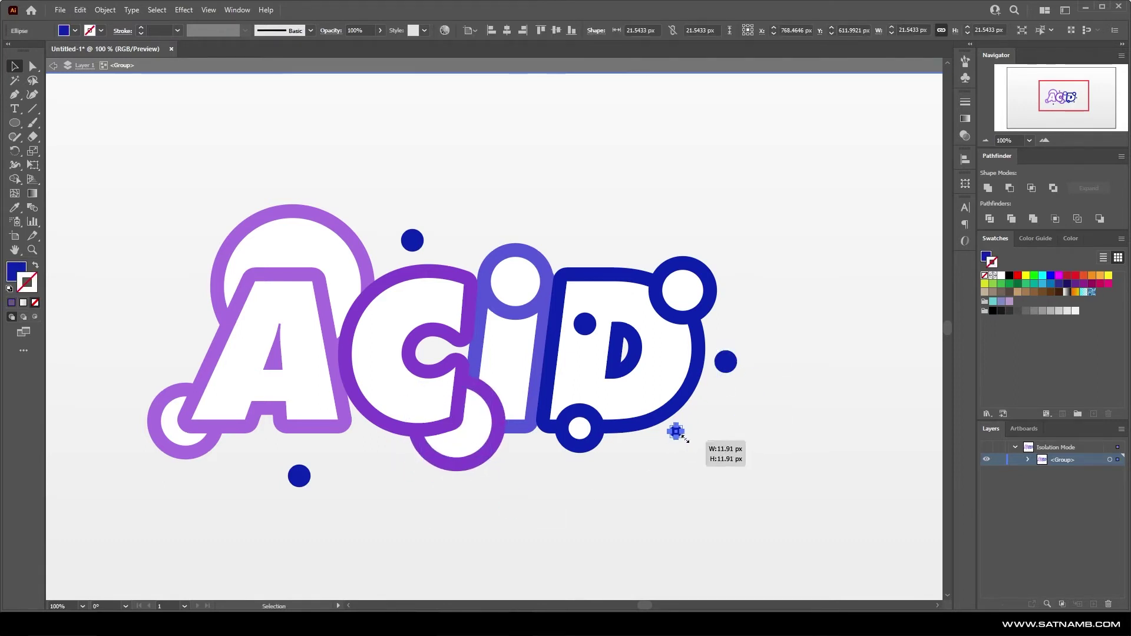
{"action": "left_click_drag", "start_coordinate": [726, 363], "coordinate": [730, 392]}
{"action": "left_click", "coordinate": [723, 430]}
{"action": "left_click_drag", "start_coordinate": [742, 404], "coordinate": [705, 416]}
Arrange a dot pair of about 22 px and 10 px between the tops of A and C, and another small pair below the A
{"action": "left_click_drag", "start_coordinate": [590, 323], "coordinate": [440, 240]}
{"action": "left_click_drag", "start_coordinate": [448, 253], "coordinate": [396, 265]}
{"action": "left_click_drag", "start_coordinate": [299, 476], "coordinate": [241, 457]}
{"action": "left_click", "coordinate": [247, 463]}
{"action": "left_click_drag", "start_coordinate": [231, 447], "coordinate": [259, 452]}
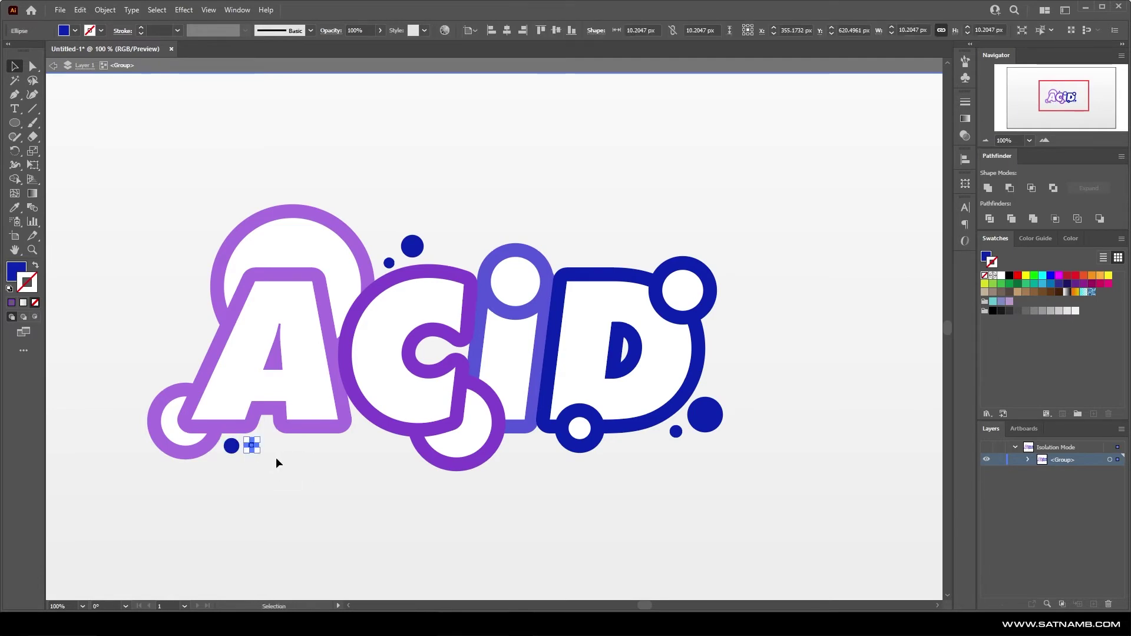
{"action": "left_click", "coordinate": [277, 459]}
Leave the group's isolation and apply the 3D Inflate effect to the whole ACID lettering
{"action": "scroll", "coordinate": [277, 459], "scroll_direction": "up", "scroll_amount": 2}
{"action": "scroll", "coordinate": [350, 469], "scroll_direction": "down", "scroll_amount": 2}
{"action": "left_click_drag", "start_coordinate": [115, 166], "coordinate": [799, 522]}
{"action": "left_click", "coordinate": [848, 465]}
{"action": "scroll", "coordinate": [640, 449], "scroll_direction": "down", "scroll_amount": 1}
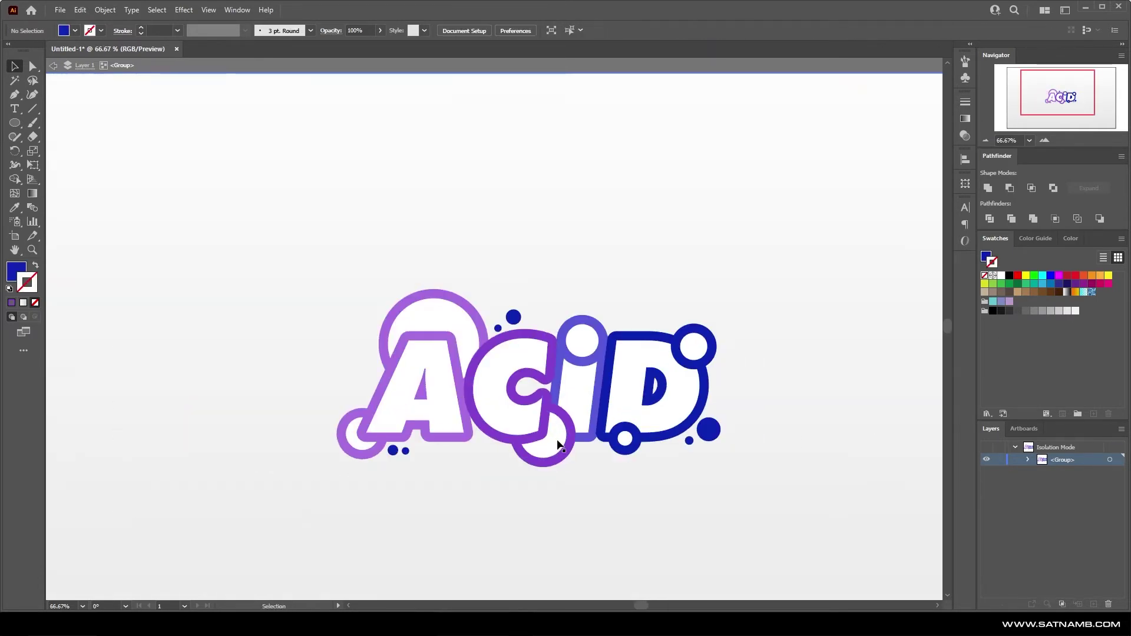
{"action": "left_click_drag", "start_coordinate": [269, 227], "coordinate": [770, 477]}
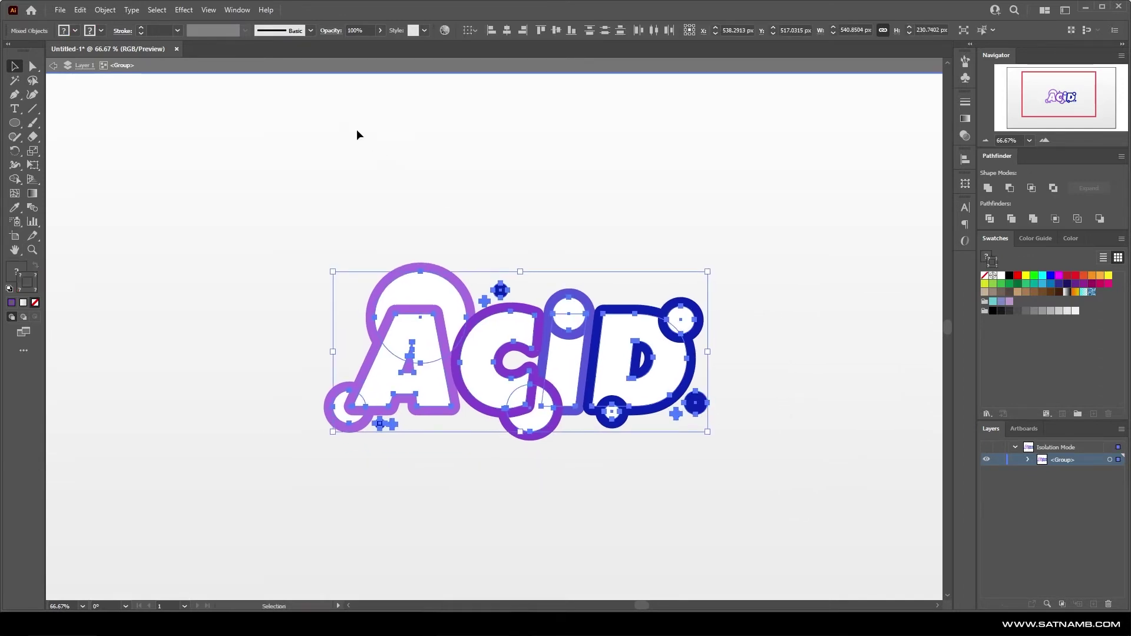
{"action": "left_click", "coordinate": [189, 16]}
{"action": "left_click", "coordinate": [66, 112]}
{"action": "double_click", "coordinate": [66, 112]}
{"action": "key", "text": "ctrl+a"}
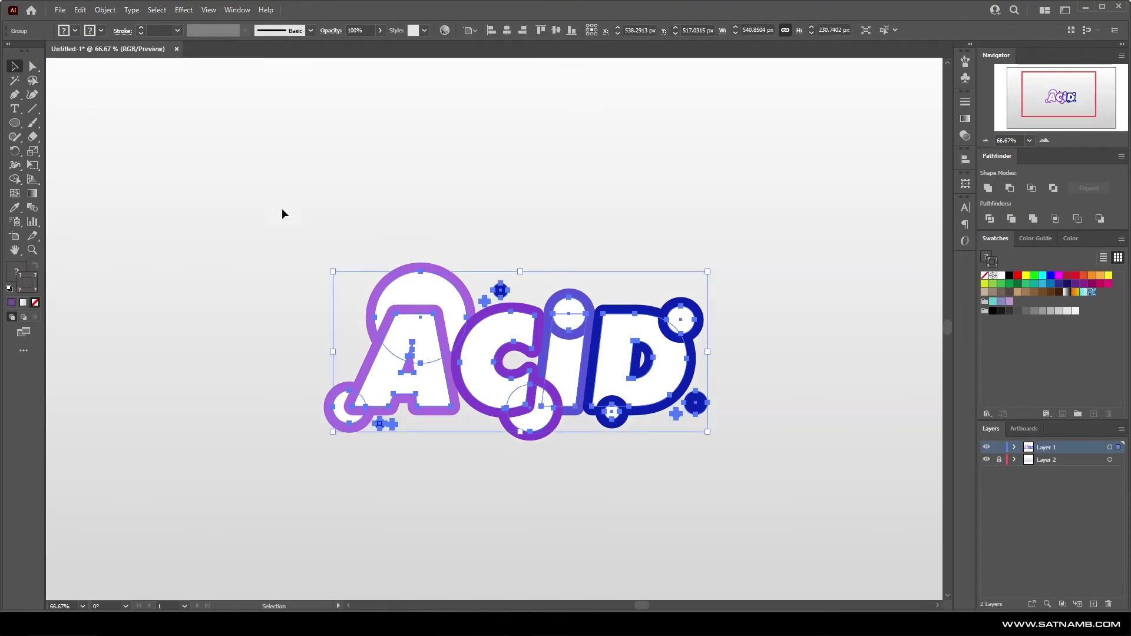
{"action": "left_click", "coordinate": [188, 11]}
{"action": "mouse_move", "coordinate": [202, 77]}
{"action": "left_click", "coordinate": [333, 78]}
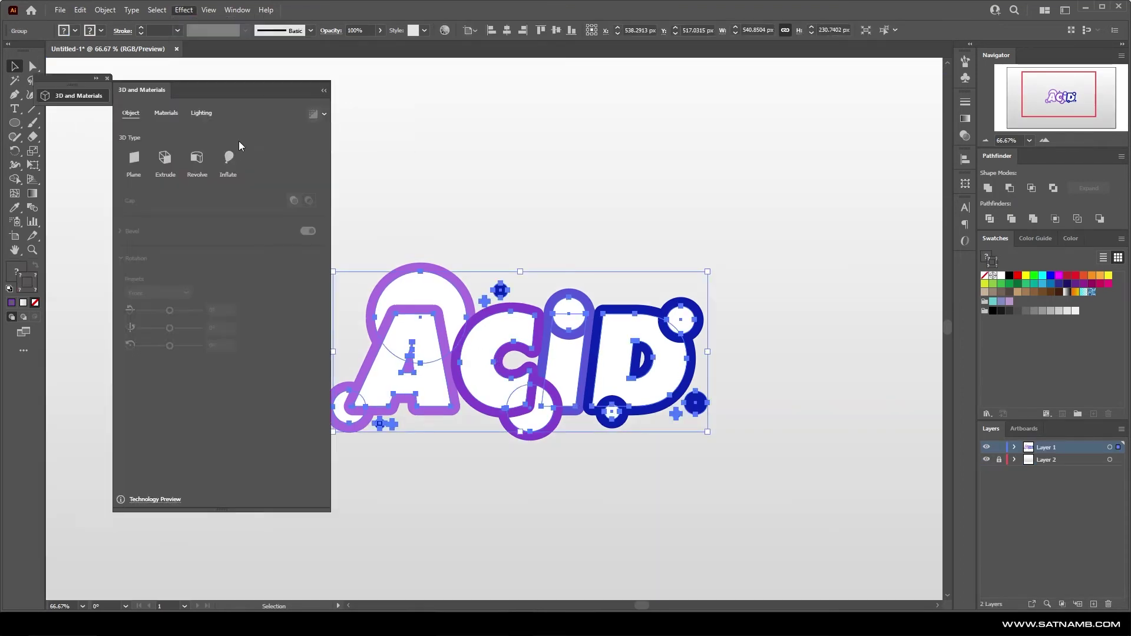
{"action": "left_click", "coordinate": [227, 158]}
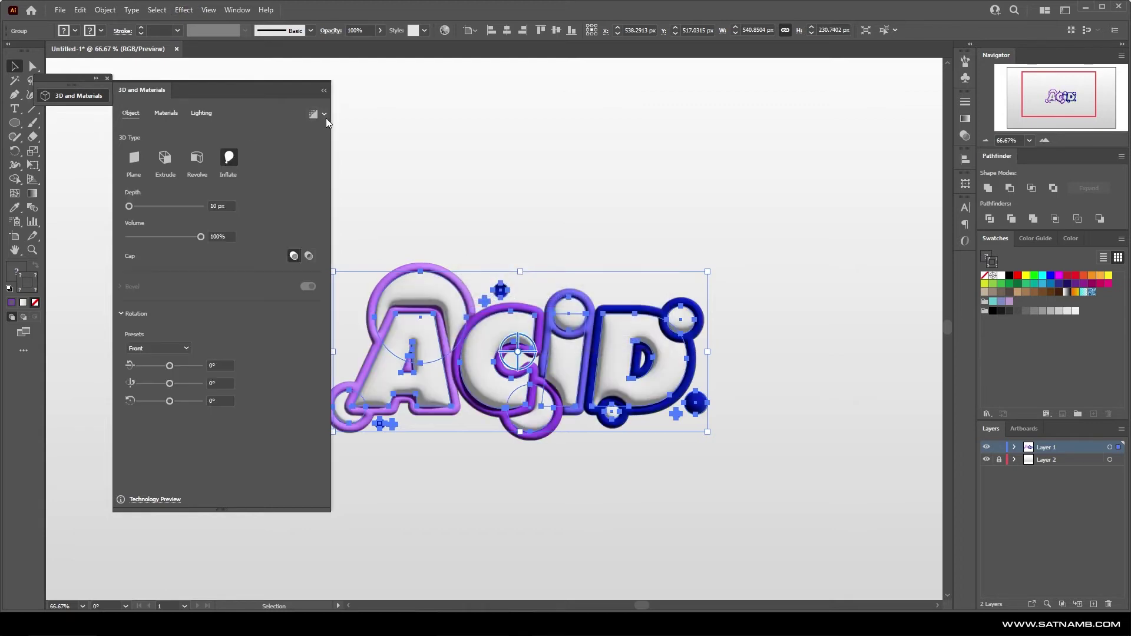
Turn on shadows behind the inflated lettering and render it with ray tracing
{"action": "left_click", "coordinate": [200, 112]}
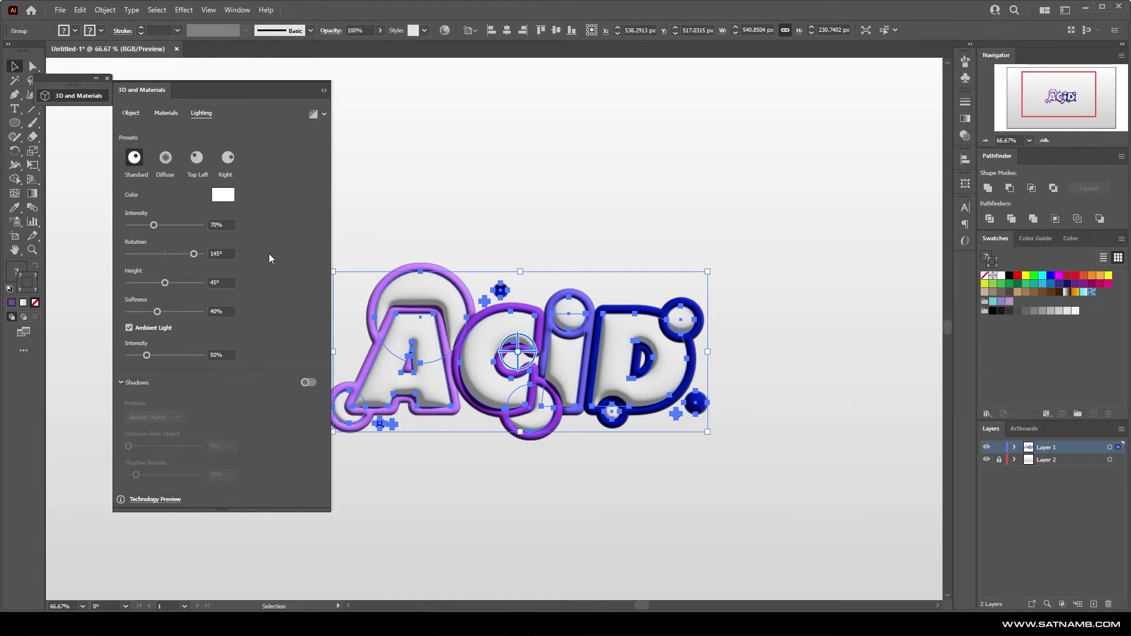
{"action": "left_click", "coordinate": [308, 383]}
{"action": "left_click_drag", "start_coordinate": [469, 404], "coordinate": [510, 377]}
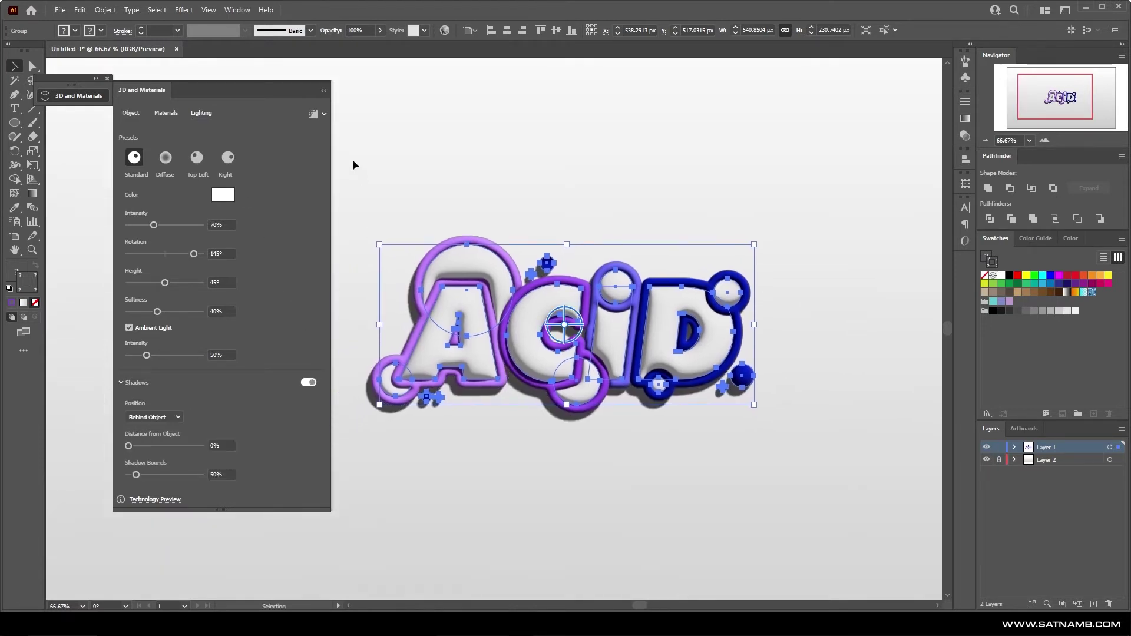
{"action": "left_click", "coordinate": [324, 114]}
{"action": "left_click", "coordinate": [301, 135]}
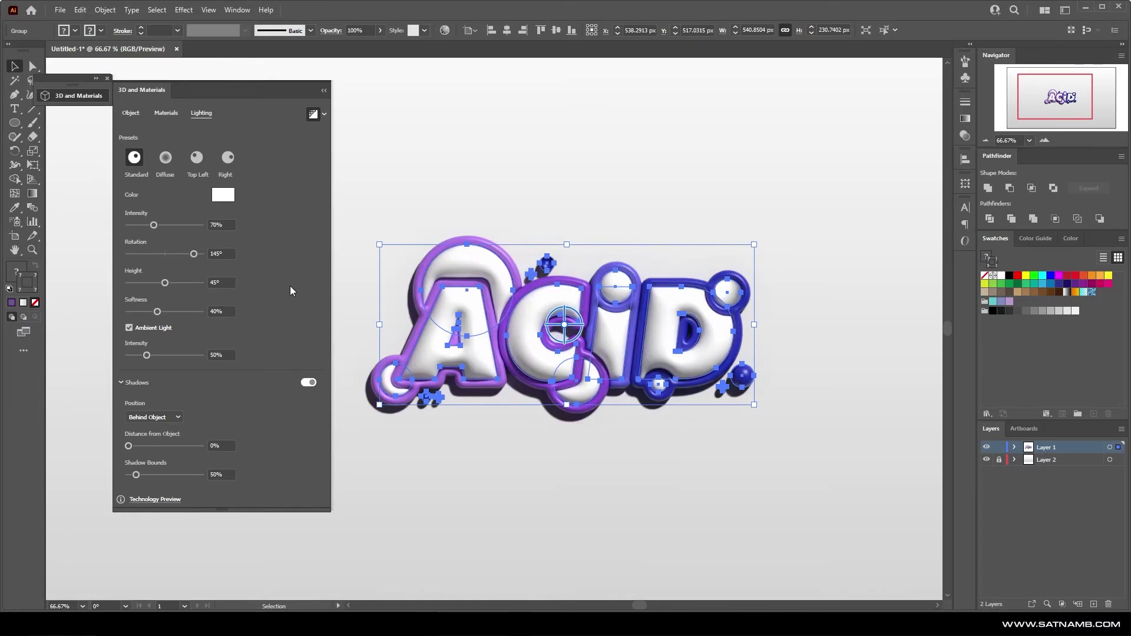
{"action": "left_click", "coordinate": [728, 485]}
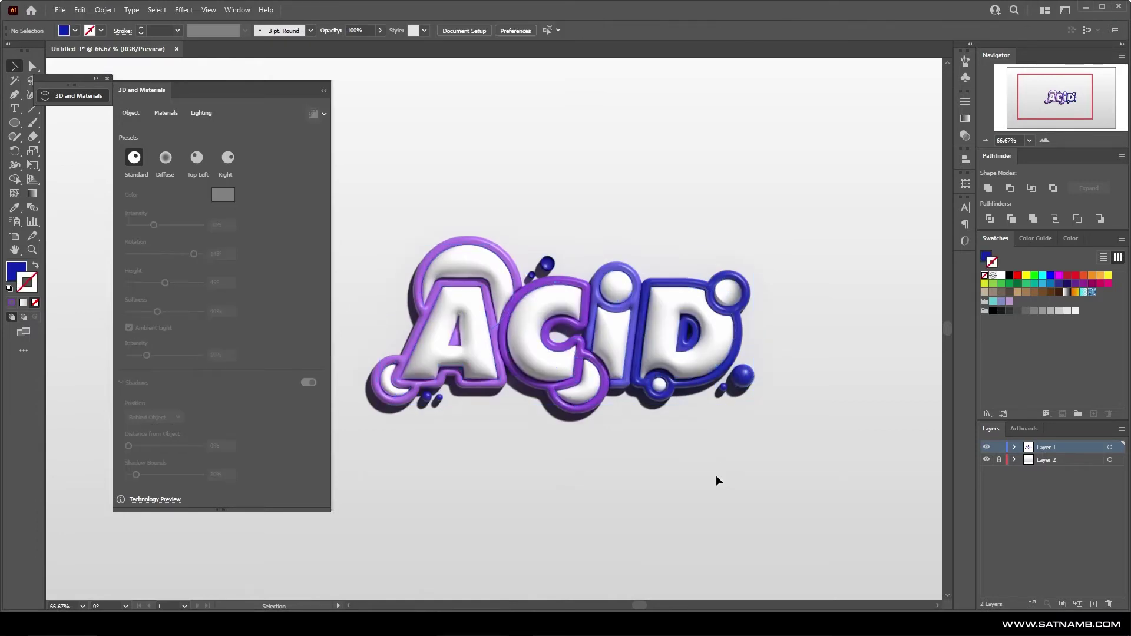
{"action": "scroll", "coordinate": [551, 269], "scroll_direction": "up", "scroll_amount": 3}
{"action": "double_click", "coordinate": [541, 268]}
{"action": "left_click", "coordinate": [540, 268]}
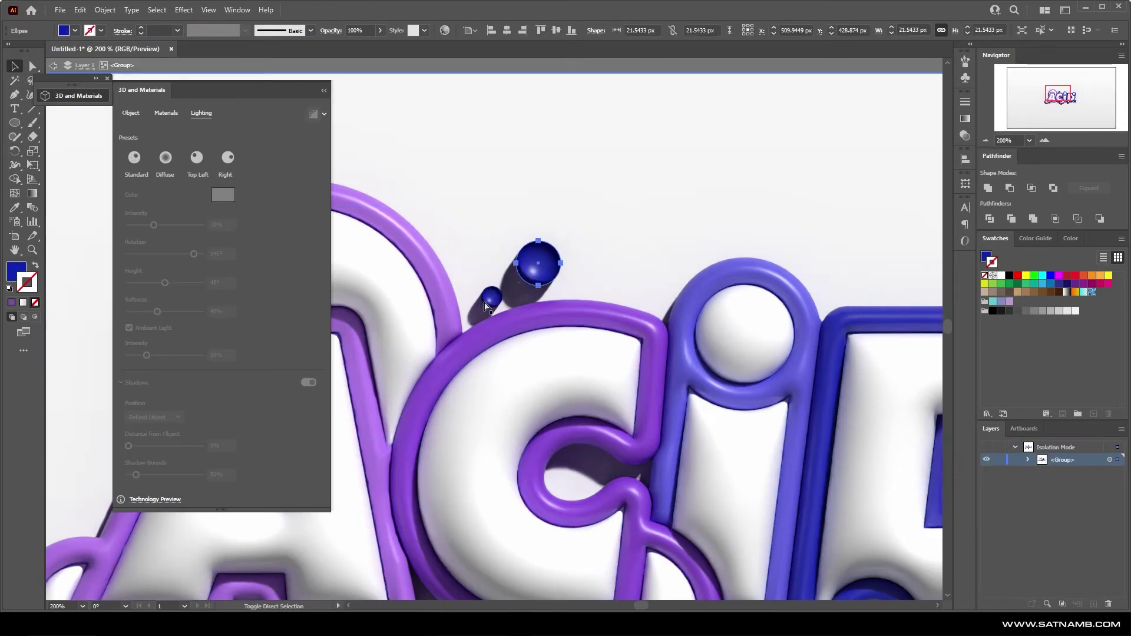
{"action": "left_click", "coordinate": [489, 299], "text": "shift"}
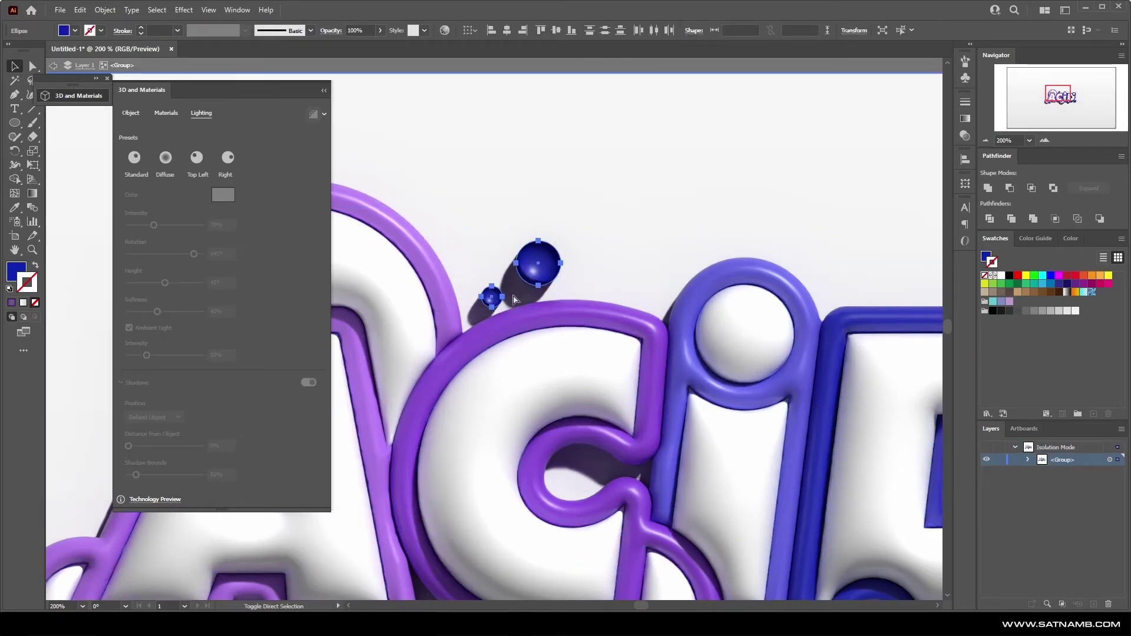
{"action": "key", "text": "Delete"}
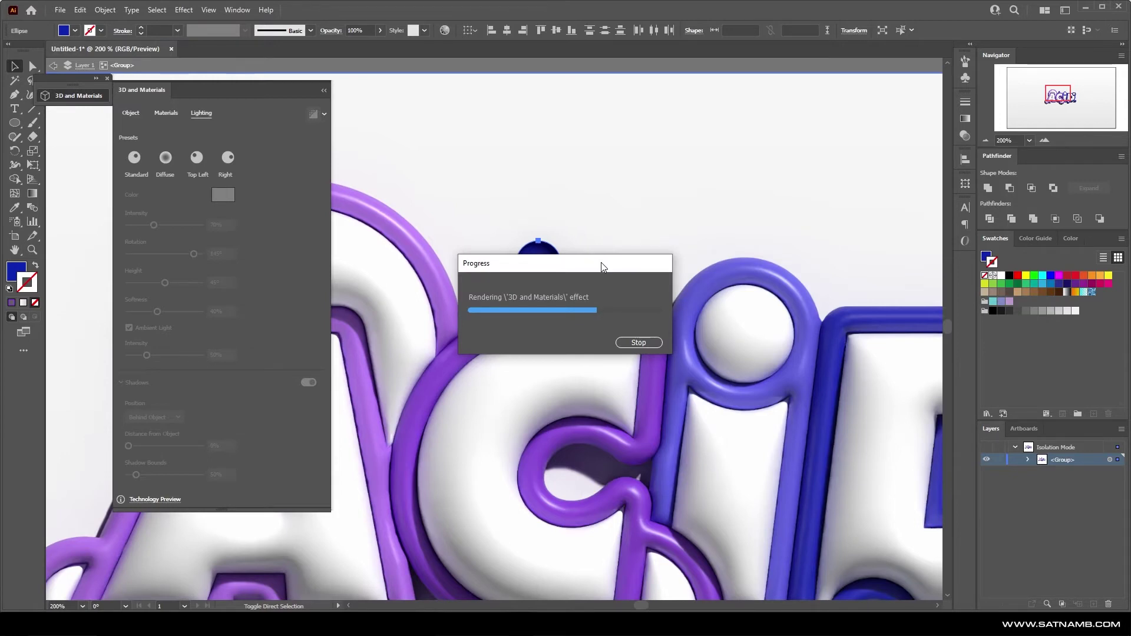
{"action": "scroll", "coordinate": [601, 262], "scroll_direction": "down", "scroll_amount": 1}
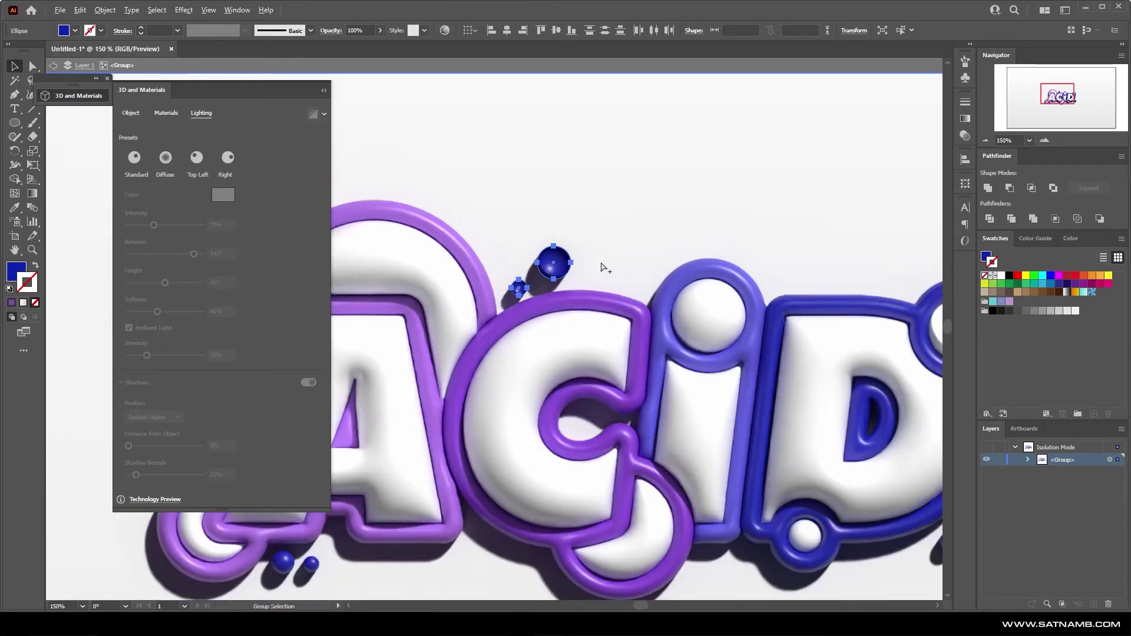
{"action": "left_click", "coordinate": [632, 250]}
{"action": "left_click", "coordinate": [621, 188]}
{"action": "scroll", "coordinate": [613, 214], "scroll_direction": "down", "scroll_amount": 5}
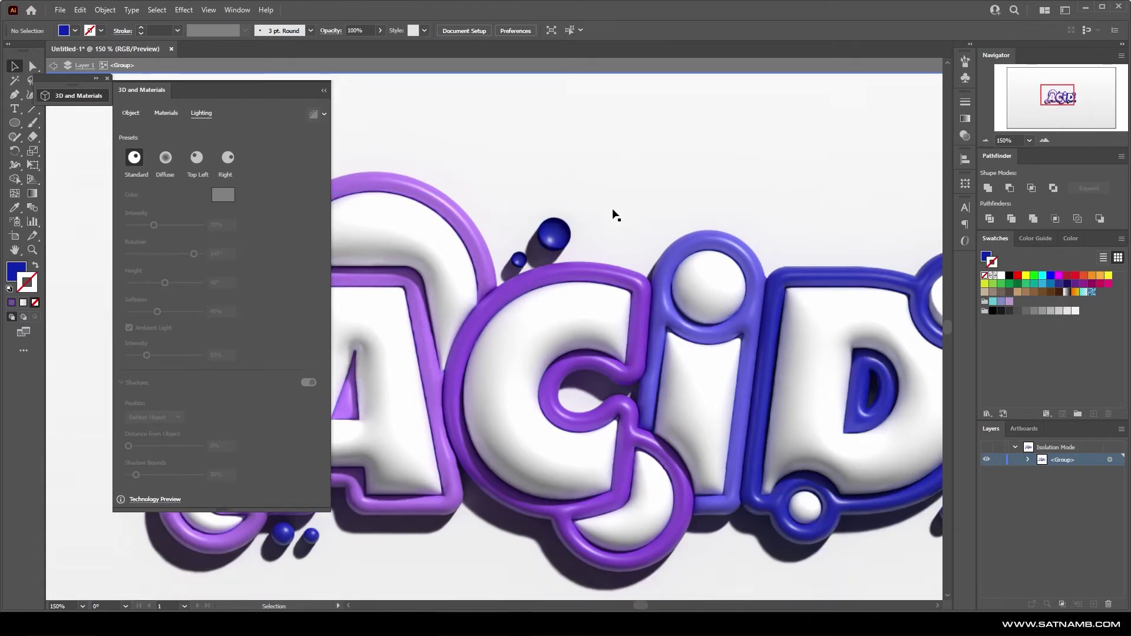
{"action": "scroll", "coordinate": [610, 222], "scroll_direction": "right", "scroll_amount": 6}
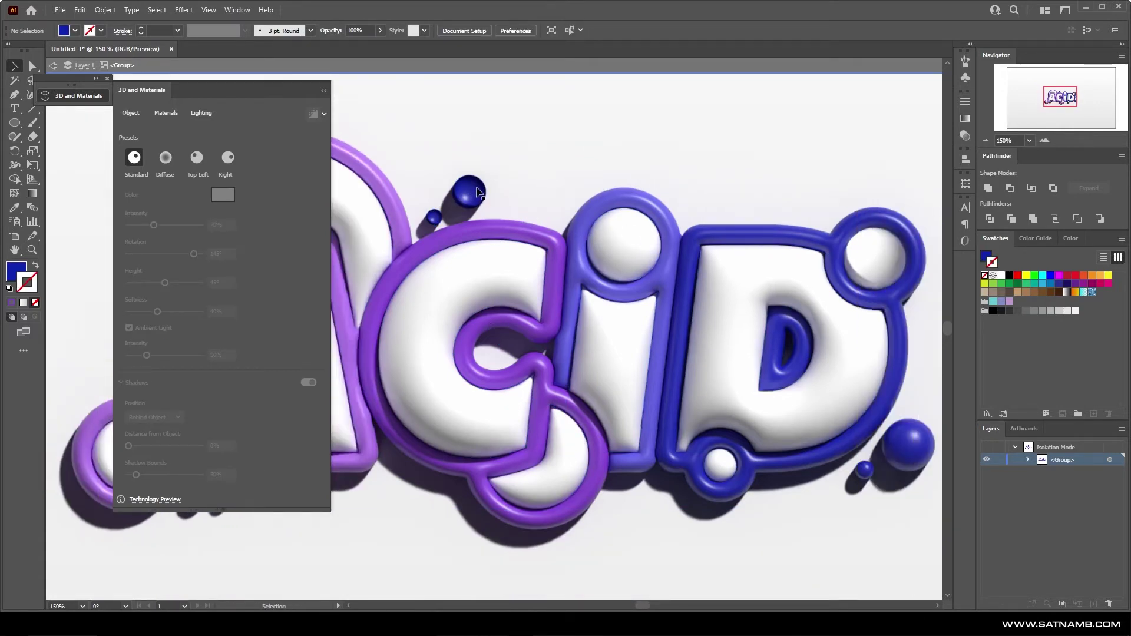
Try placing a copy of the D's large 34 px blue dot above the C, beside the two dots there
{"action": "left_click", "coordinate": [912, 455]}
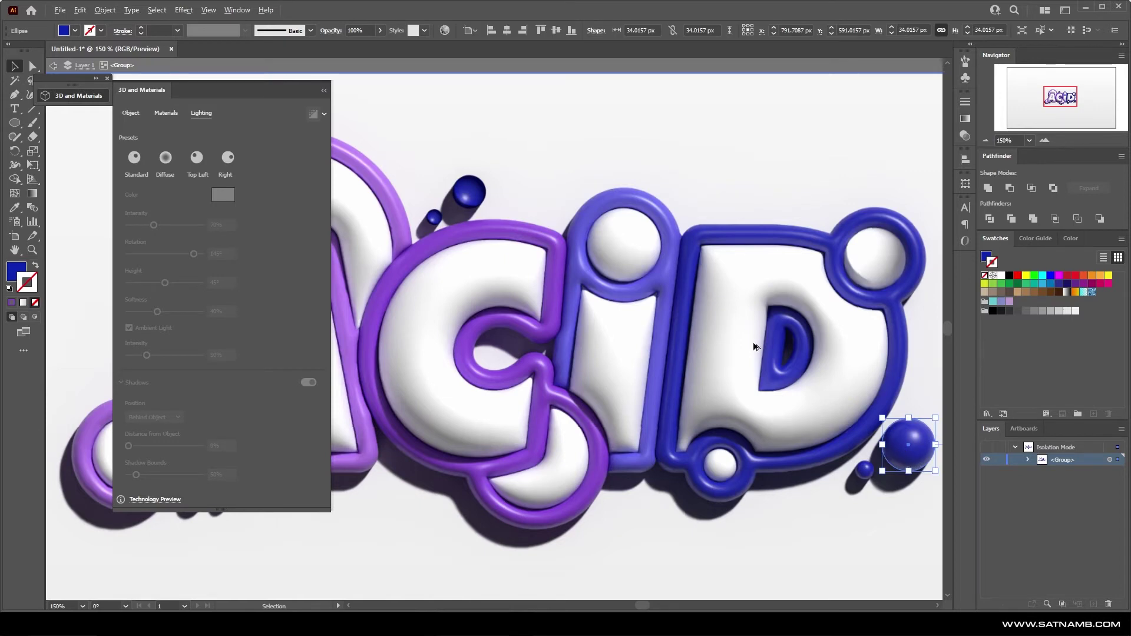
{"action": "left_click_drag", "start_coordinate": [908, 462], "coordinate": [529, 187]}
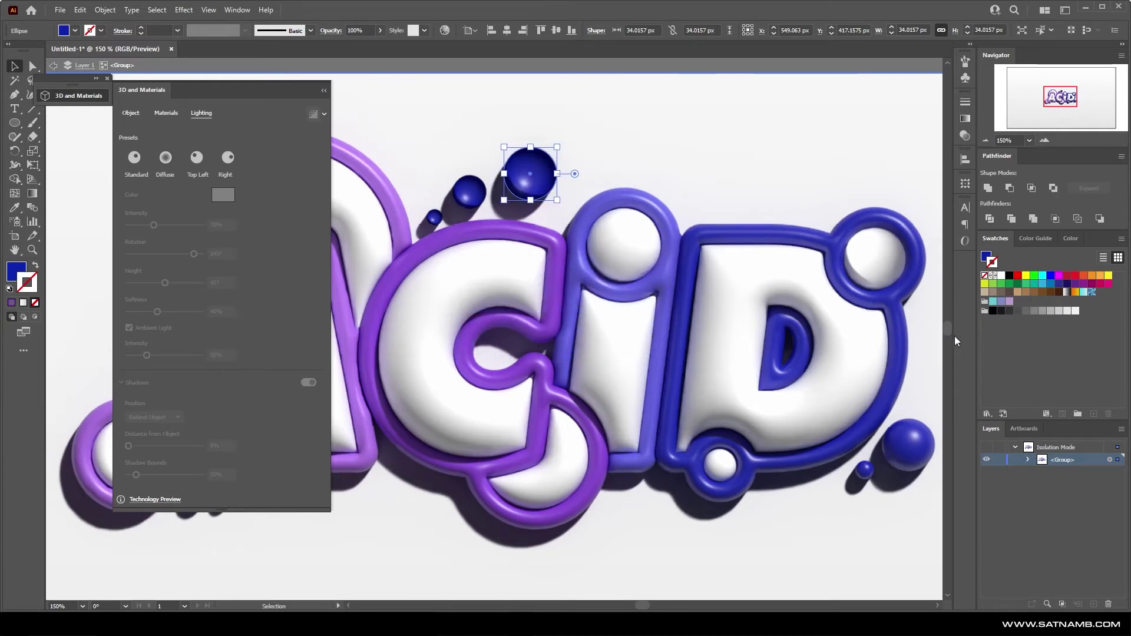
{"action": "key", "text": "a"}
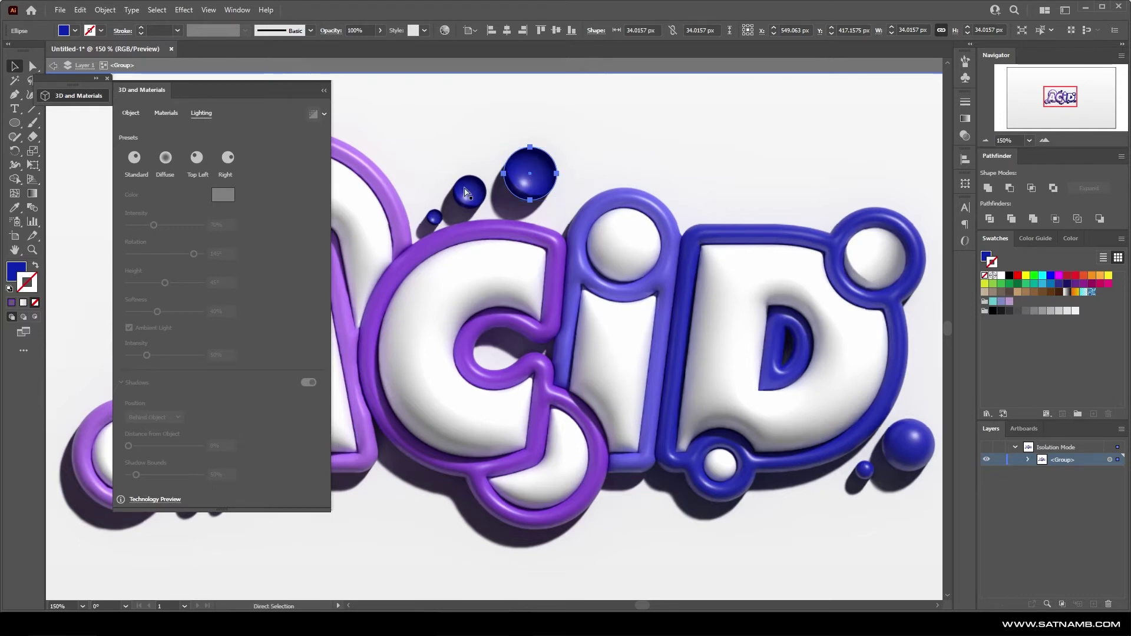
{"action": "key", "text": "v"}
{"action": "left_click", "coordinate": [433, 218]}
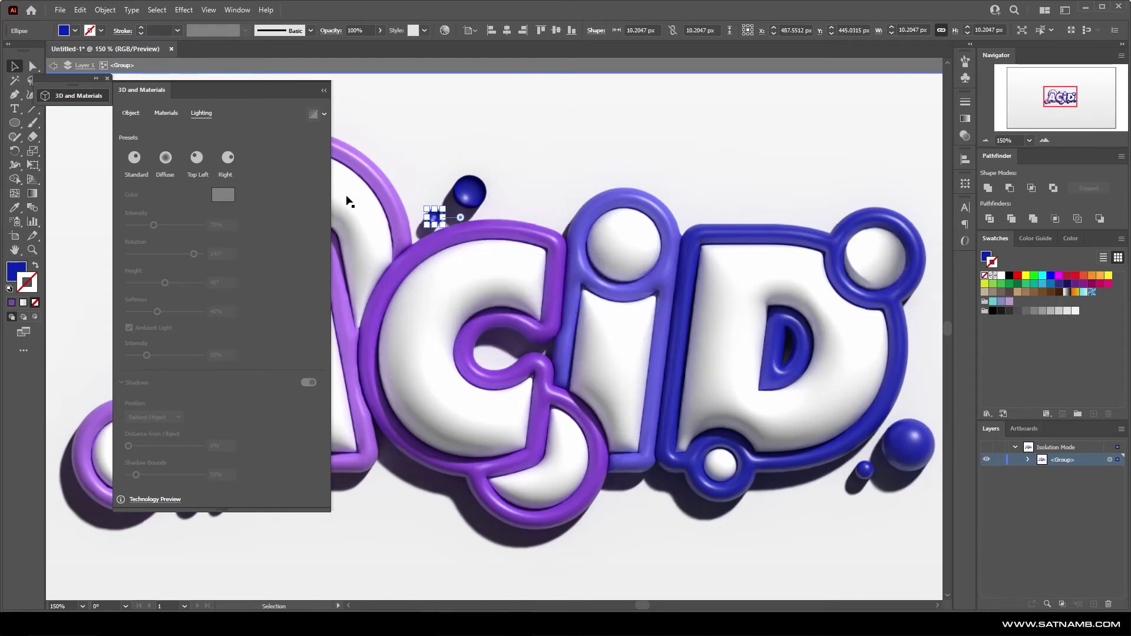
Tilt the whole lettering slightly with the freeform 3D rotation
{"action": "key", "text": "a"}
{"action": "key", "text": "ctrl+a"}
{"action": "key", "text": "ctrl+minus"}
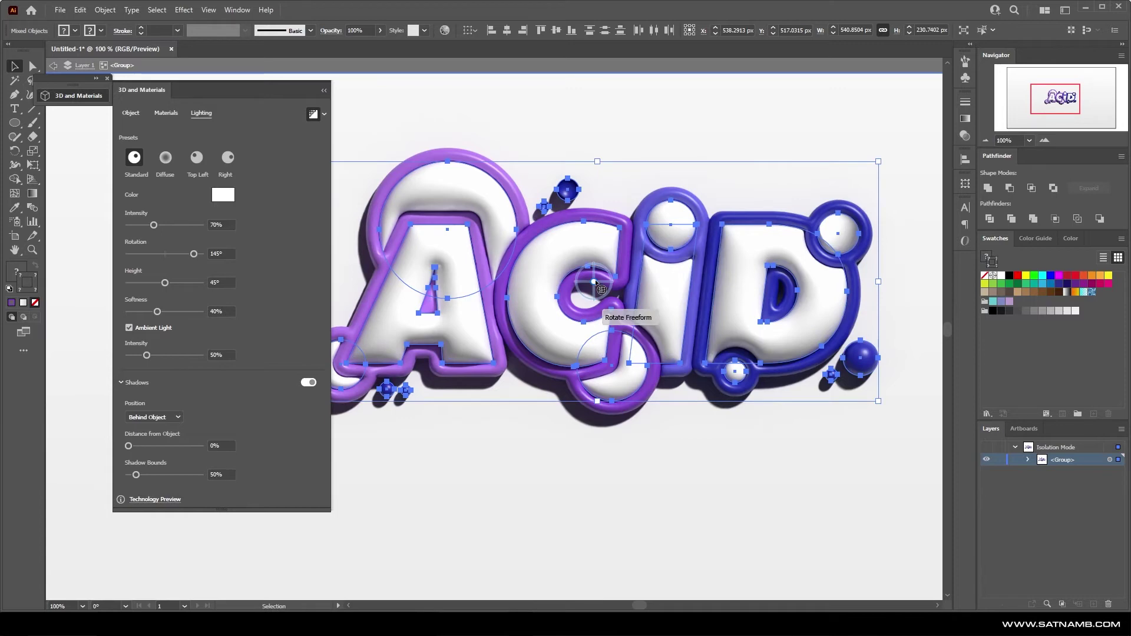
{"action": "mouse_move", "coordinate": [607, 288]}
{"action": "left_mouse_down"}
{"action": "mouse_move", "coordinate": [617, 299]}
{"action": "mouse_move", "coordinate": [626, 276]}
{"action": "mouse_move", "coordinate": [629, 284]}
{"action": "left_mouse_up"}
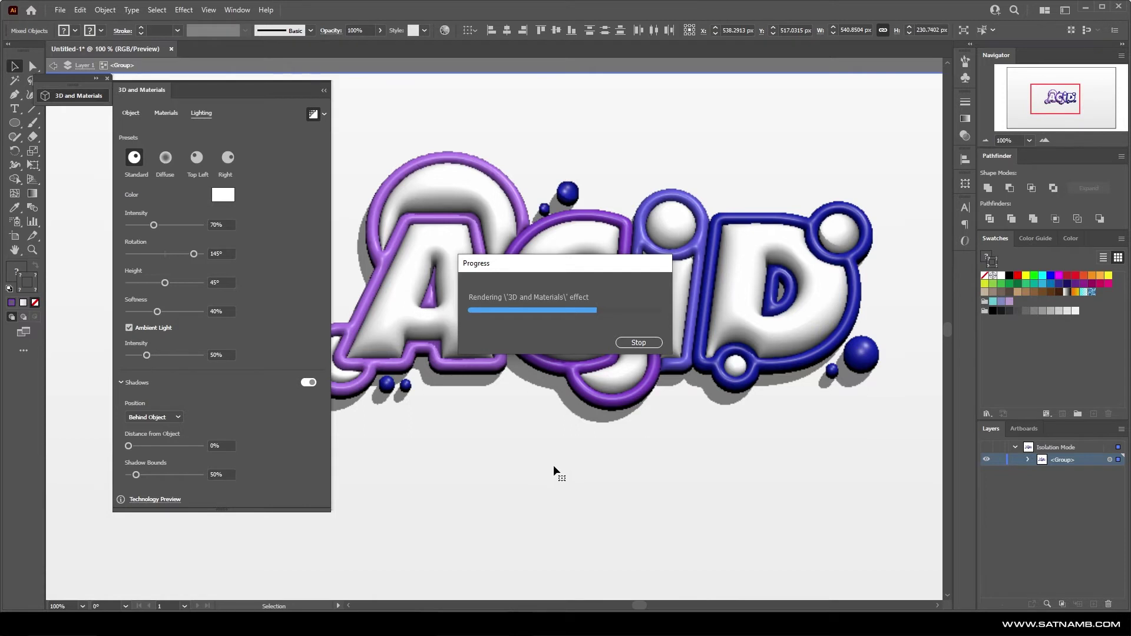
{"action": "left_click", "coordinate": [559, 444]}
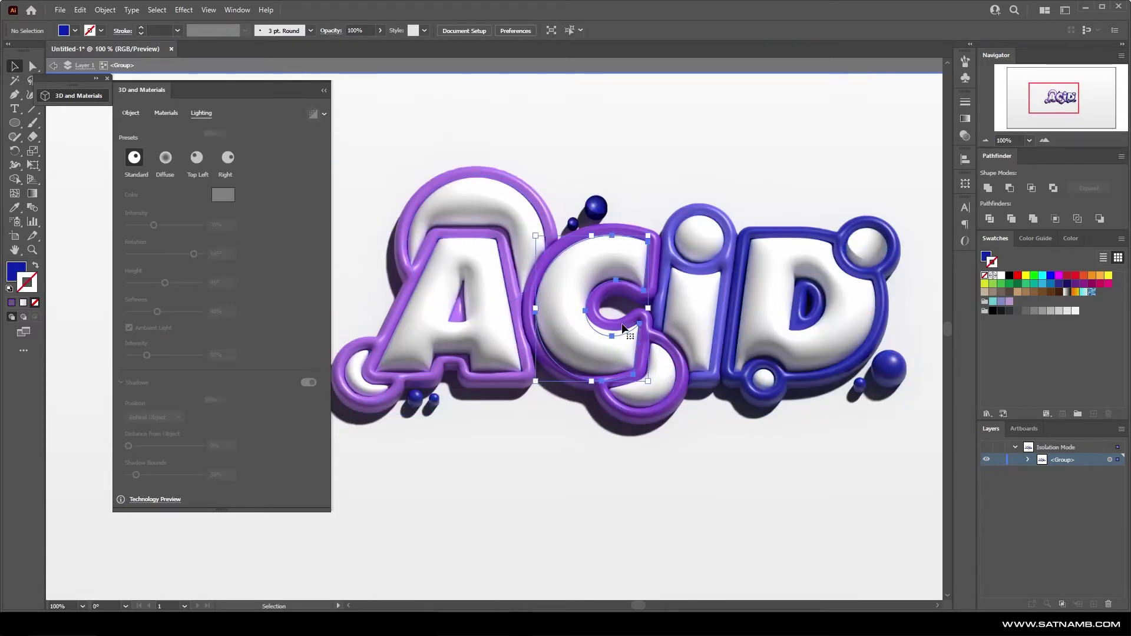
Turn off ray-traced rendering for the whole lettering and leave the group's isolation
{"action": "left_click", "coordinate": [586, 312]}
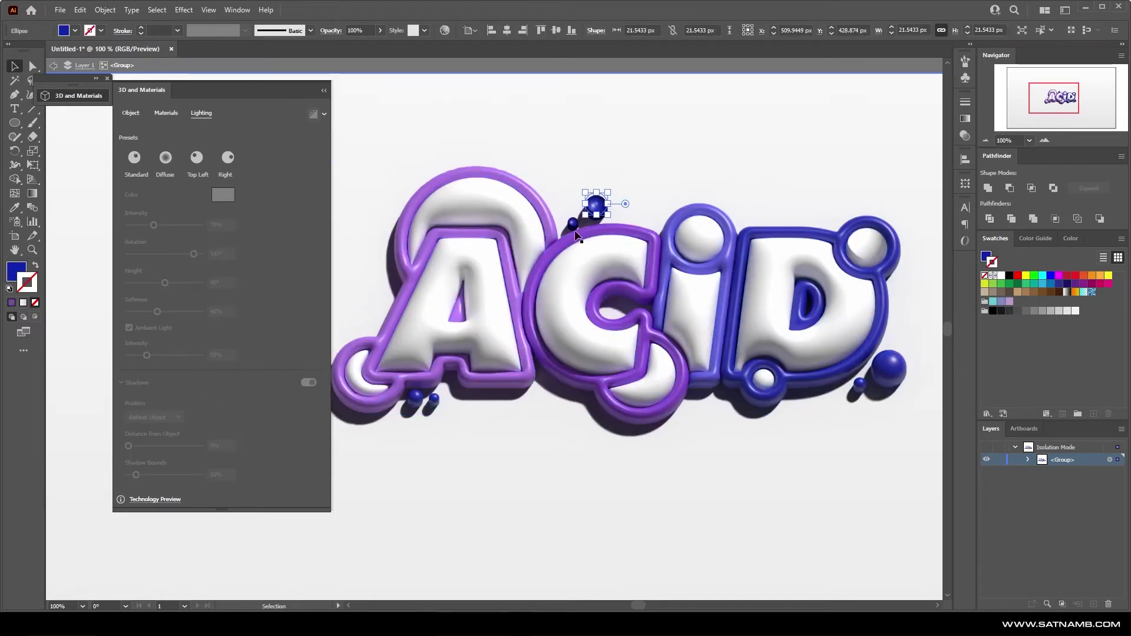
{"action": "key", "text": "ctrl+a"}
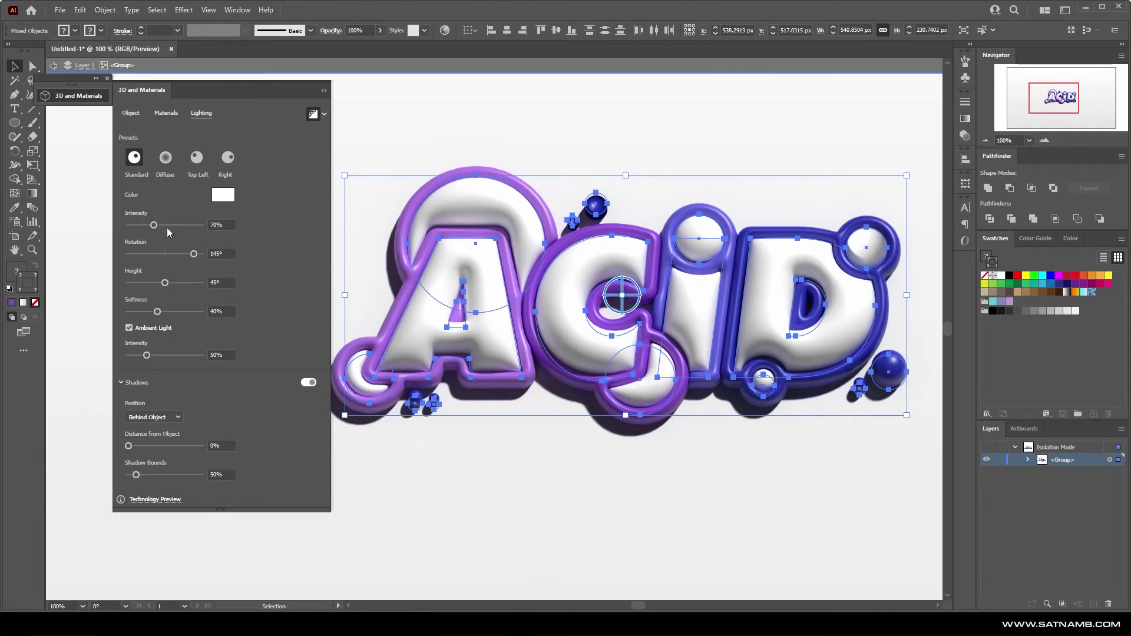
{"action": "left_click", "coordinate": [208, 222]}
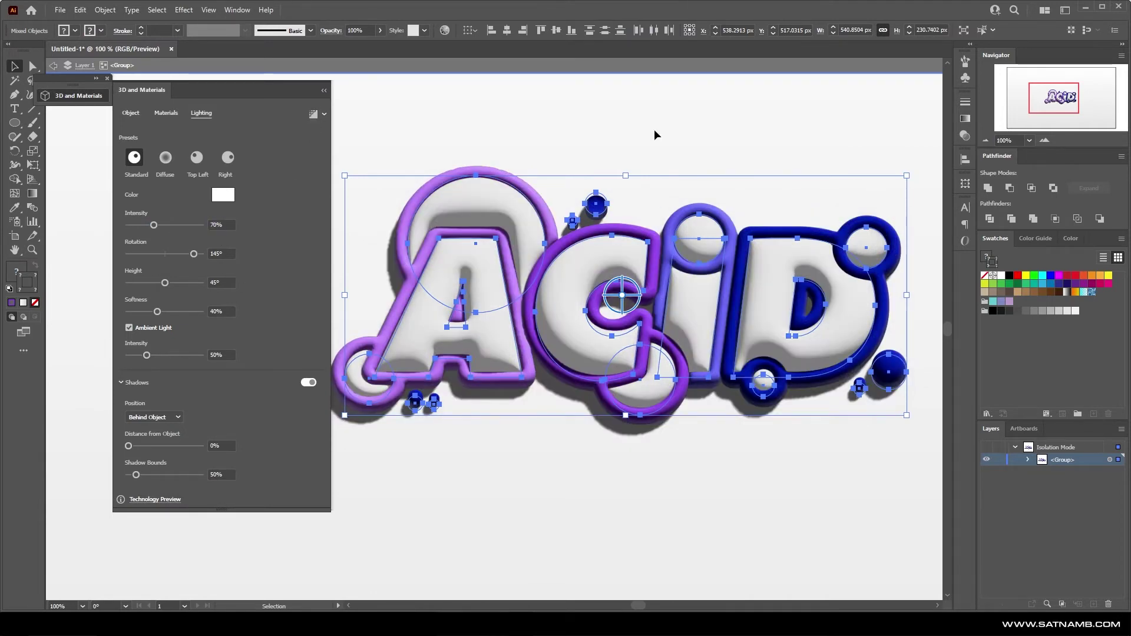
{"action": "left_click", "coordinate": [653, 131]}
{"action": "left_click", "coordinate": [639, 227]}
{"action": "key", "text": "Escape"}
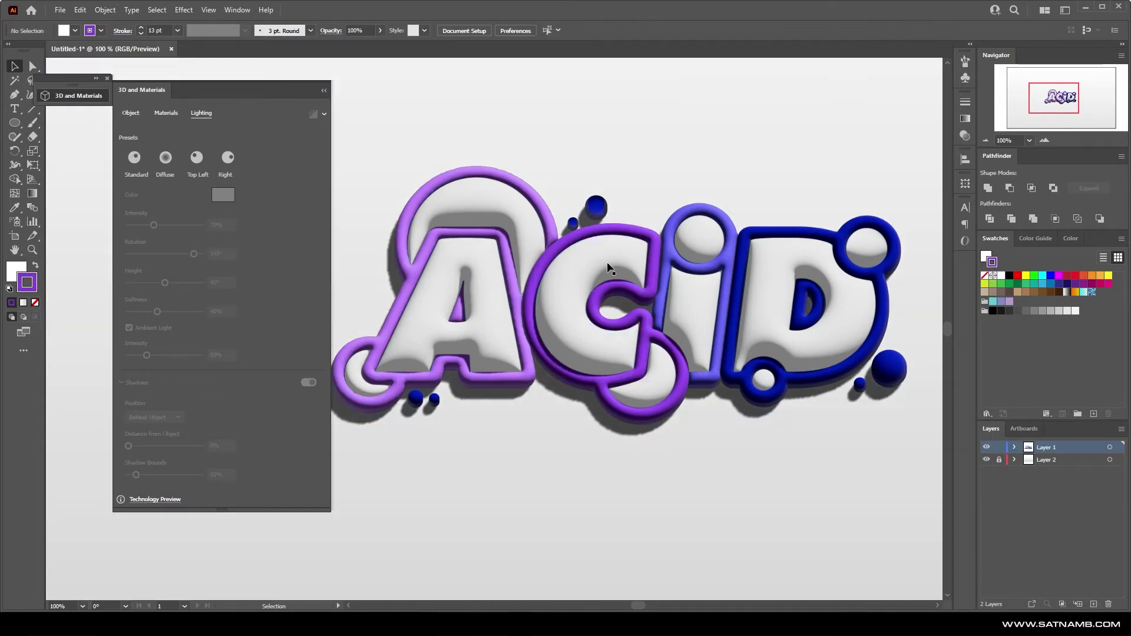
Try a lighting rotation of 127° on the lettering and undo it together with the dot edit
{"action": "left_click_drag", "start_coordinate": [178, 250], "coordinate": [190, 256]}
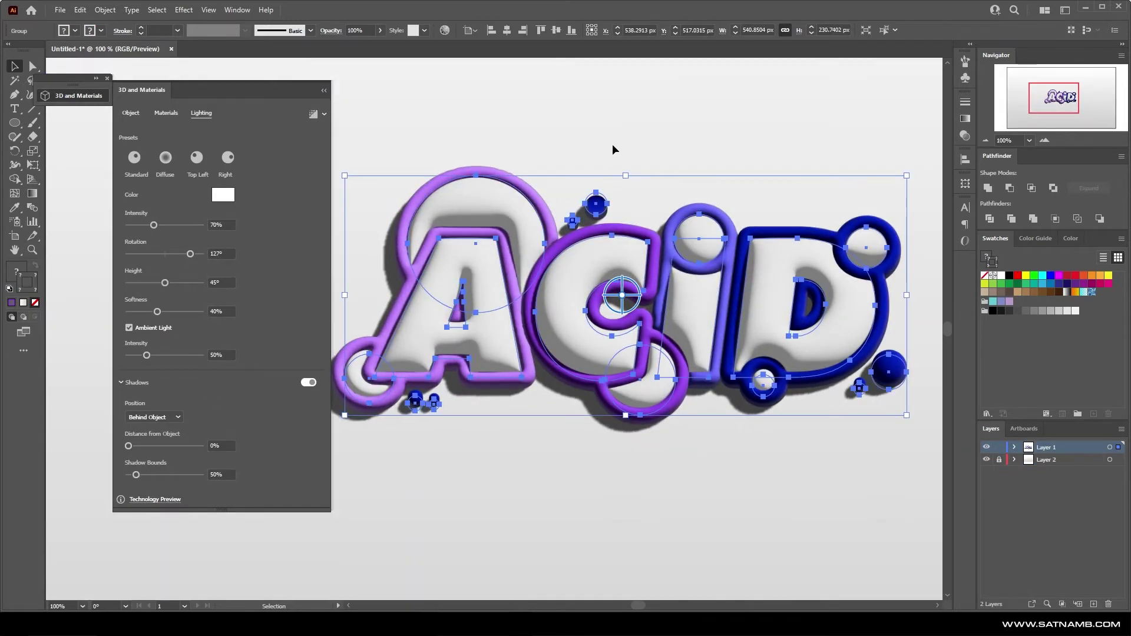
{"action": "double_click", "coordinate": [596, 204]}
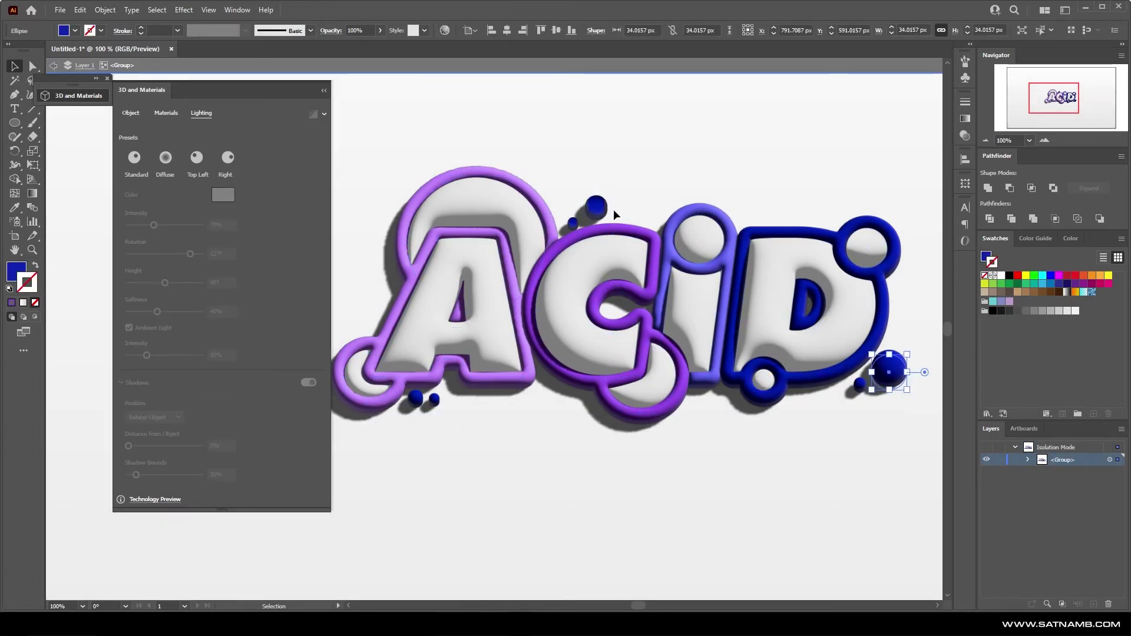
{"action": "left_click_drag", "start_coordinate": [596, 204], "coordinate": [820, 429]}
{"action": "key", "text": "ctrl+z"}
{"action": "key", "text": "ctrl+z"}
{"action": "key", "text": "ctrl+z"}
{"action": "key", "text": "ctrl+z"}
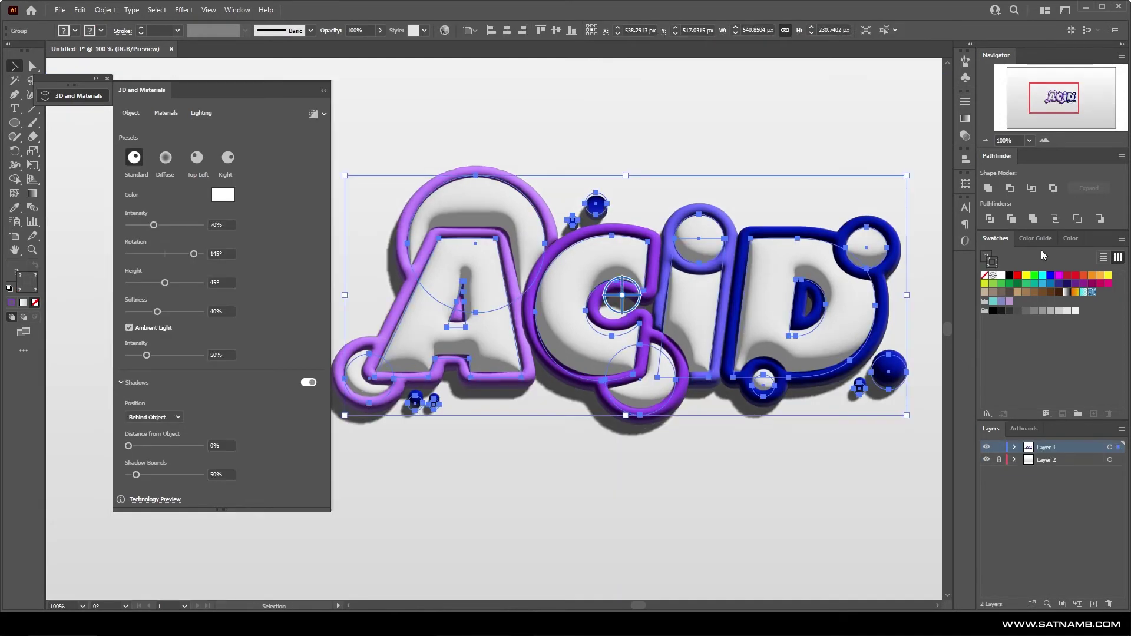
Fill the two blue dots above the C with white inside the lettering group
{"action": "left_click", "coordinate": [642, 153]}
{"action": "left_click", "coordinate": [575, 227]}
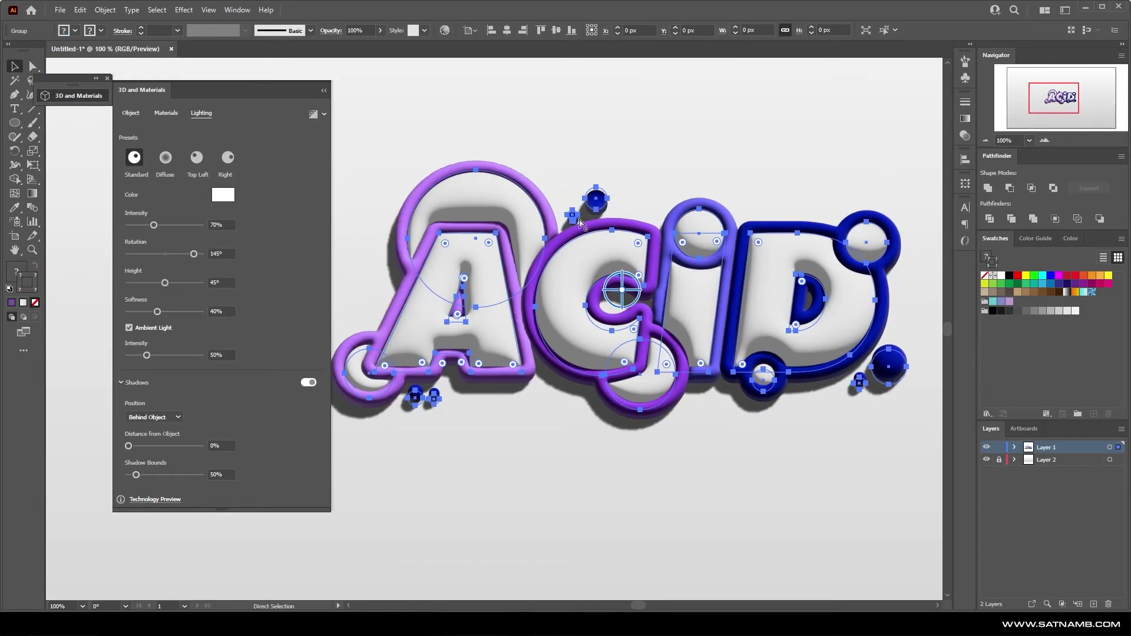
{"action": "double_click", "coordinate": [575, 227]}
{"action": "left_click", "coordinate": [574, 223]}
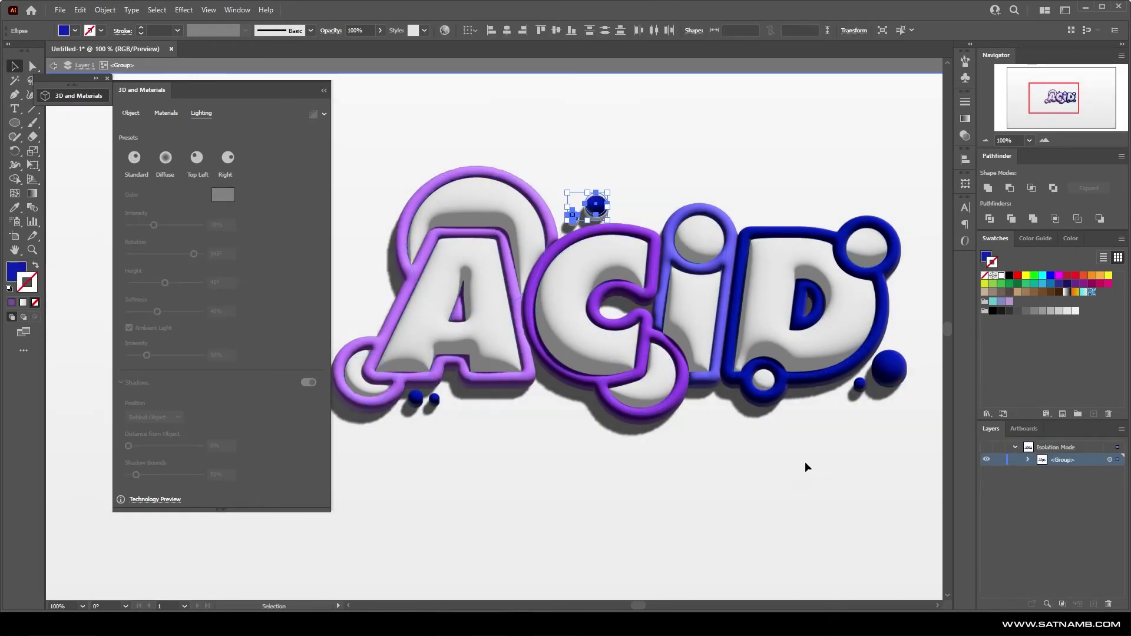
{"action": "key", "text": "x"}
{"action": "left_click", "coordinate": [1002, 275]}
{"action": "left_click", "coordinate": [656, 169]}
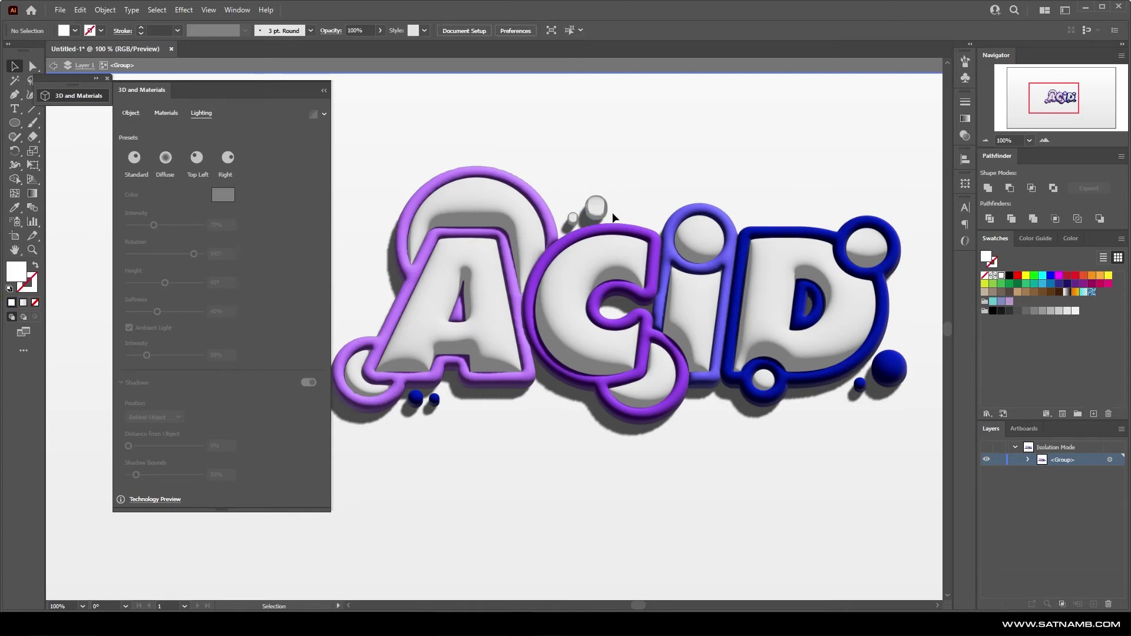
Fill the two dots above the C with the light purple swatch
{"action": "left_click_drag", "start_coordinate": [613, 217], "coordinate": [564, 193]}
{"action": "left_click", "coordinate": [1009, 301]}
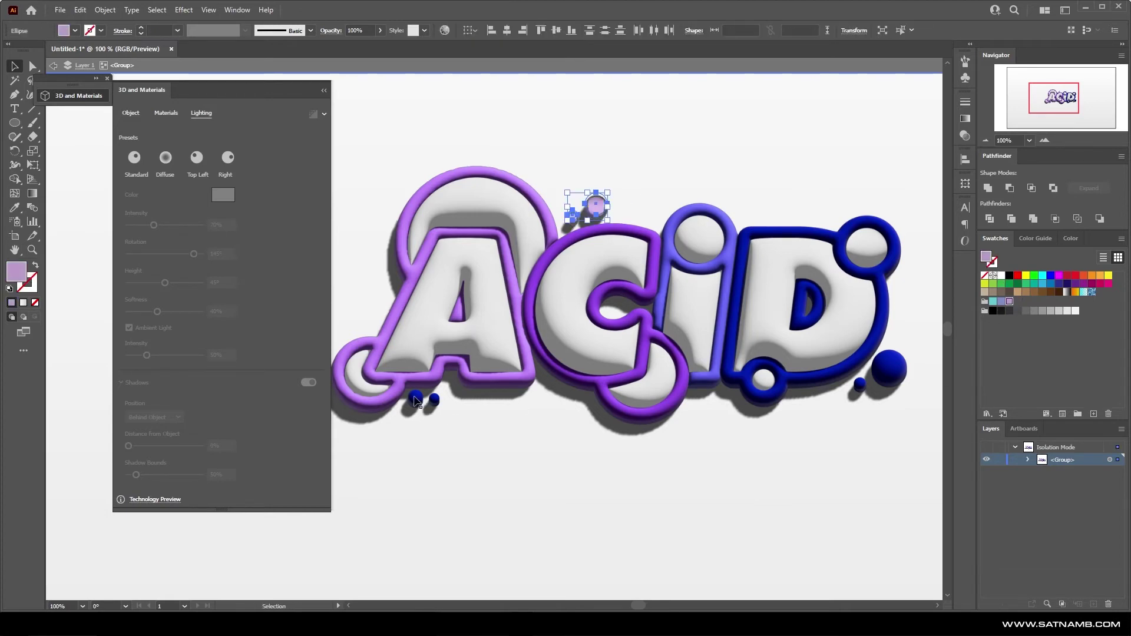
Fill the two dots above the C with the purple sampled from the A's outline, without a stroke, and leave the group's isolation
{"action": "left_click", "coordinate": [596, 204], "text": "shift"}
{"action": "double_click", "coordinate": [596, 204]}
{"action": "double_click", "coordinate": [573, 217]}
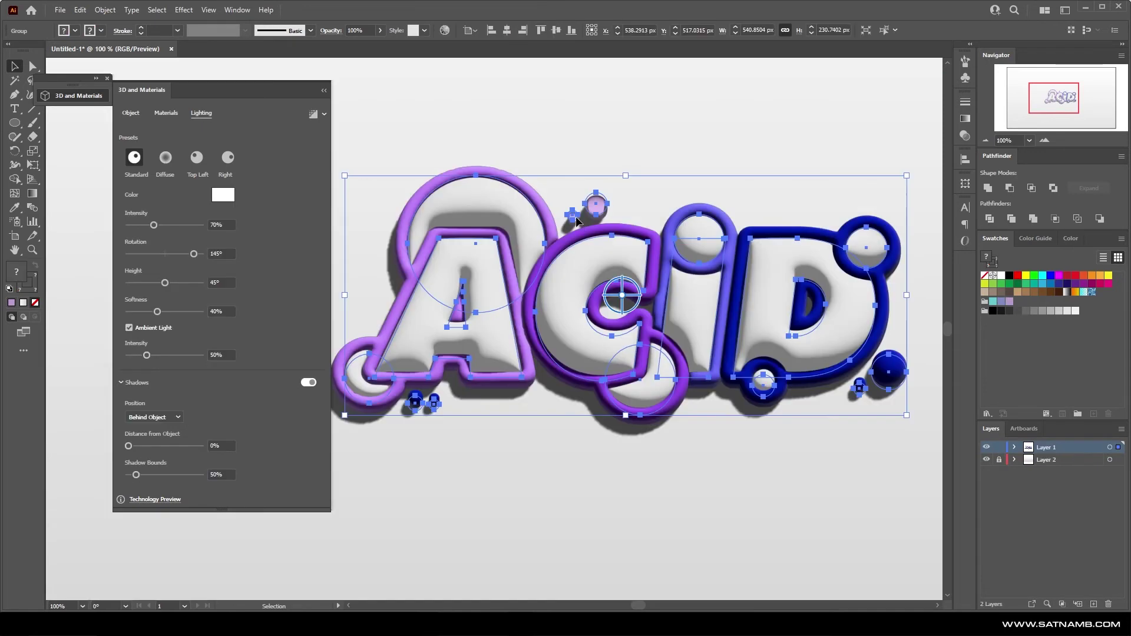
{"action": "double_click", "coordinate": [574, 217]}
{"action": "left_click", "coordinate": [599, 206], "text": "shift"}
{"action": "key", "text": "i"}
{"action": "left_click", "coordinate": [508, 246]}
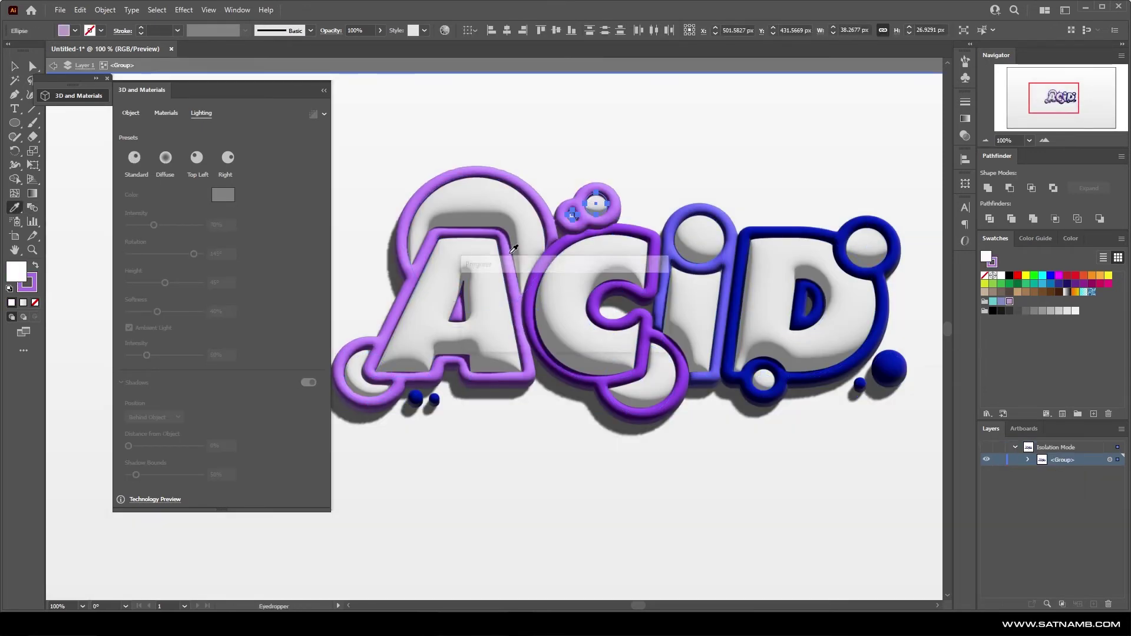
{"action": "key", "text": "v"}
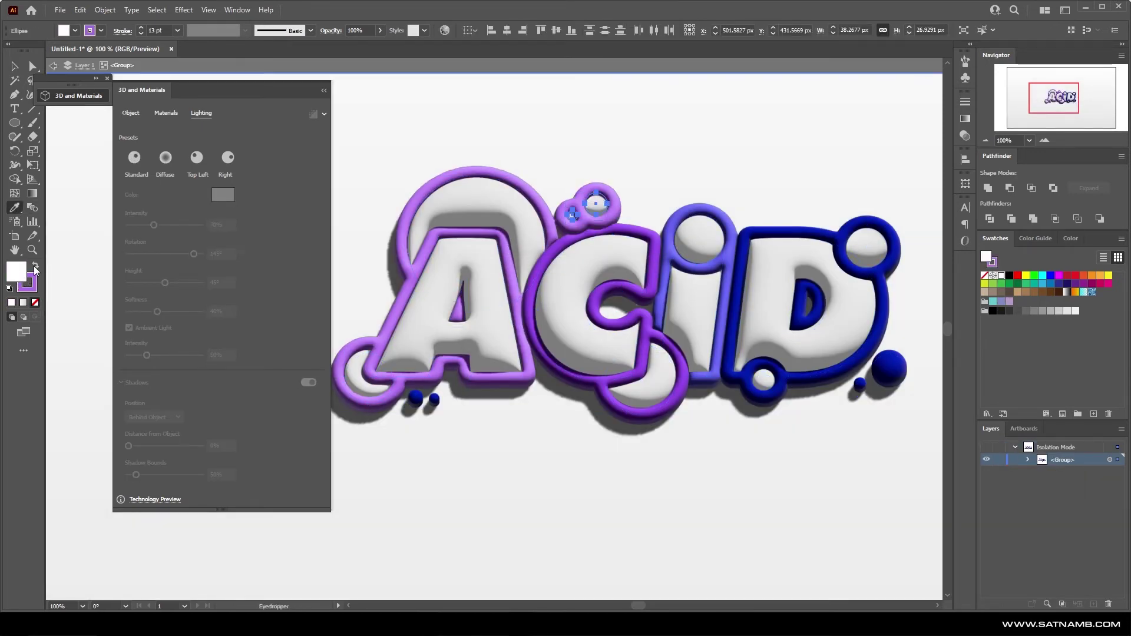
{"action": "left_click", "coordinate": [35, 265]}
{"action": "left_click", "coordinate": [16, 67]}
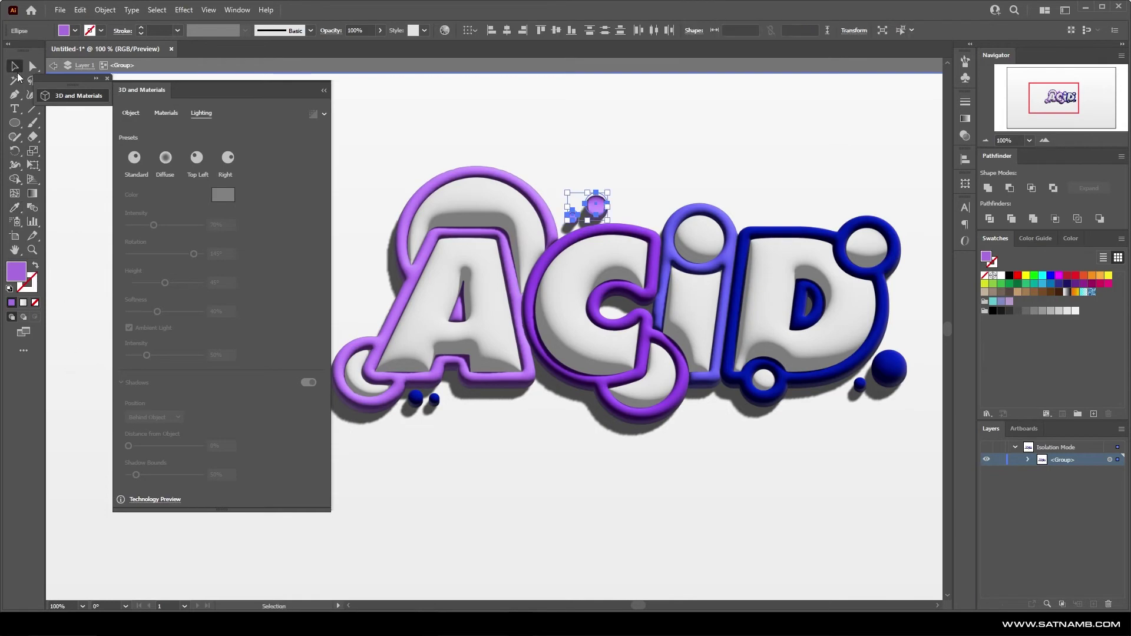
{"action": "left_click", "coordinate": [533, 420]}
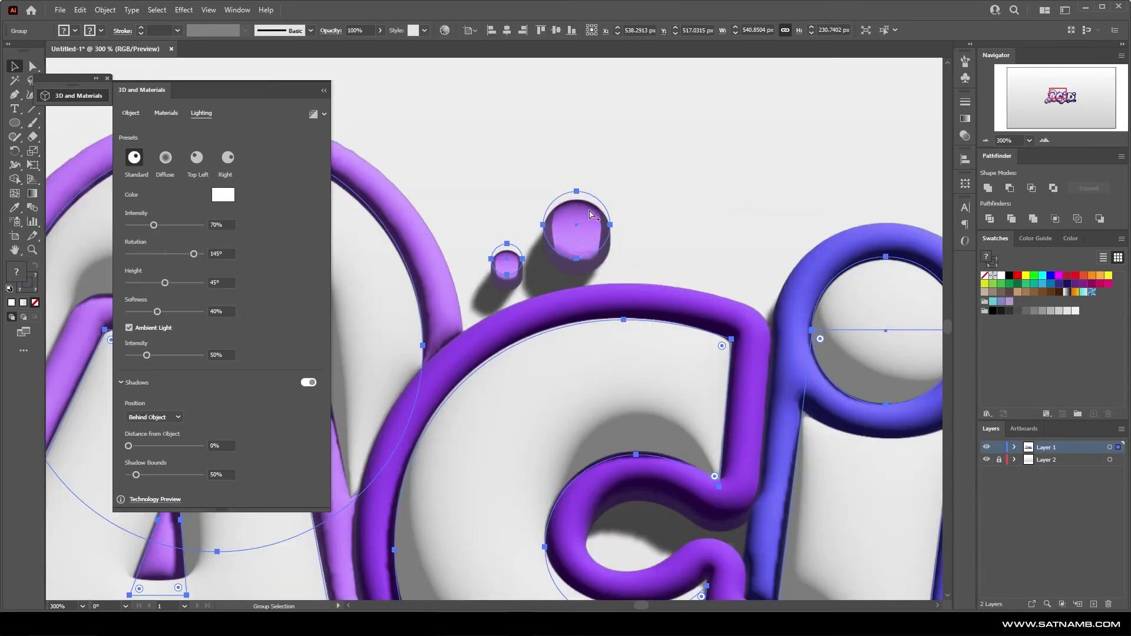
Set the light rotation of the whole lettering to 130°
{"action": "mouse_move", "coordinate": [194, 254]}
{"action": "left_mouse_down"}
{"action": "mouse_move", "coordinate": [144, 241]}
{"action": "mouse_move", "coordinate": [206, 256]}
{"action": "mouse_move", "coordinate": [192, 257]}
{"action": "left_mouse_up"}
{"action": "key", "text": "a"}
{"action": "scroll", "coordinate": [591, 256], "scroll_direction": "down", "scroll_amount": 1}
{"action": "left_click_drag", "start_coordinate": [769, 334], "coordinate": [623, 251]}
{"action": "scroll", "coordinate": [497, 270], "scroll_direction": "down", "scroll_amount": 1}
{"action": "left_click_drag", "start_coordinate": [476, 266], "coordinate": [554, 274]}
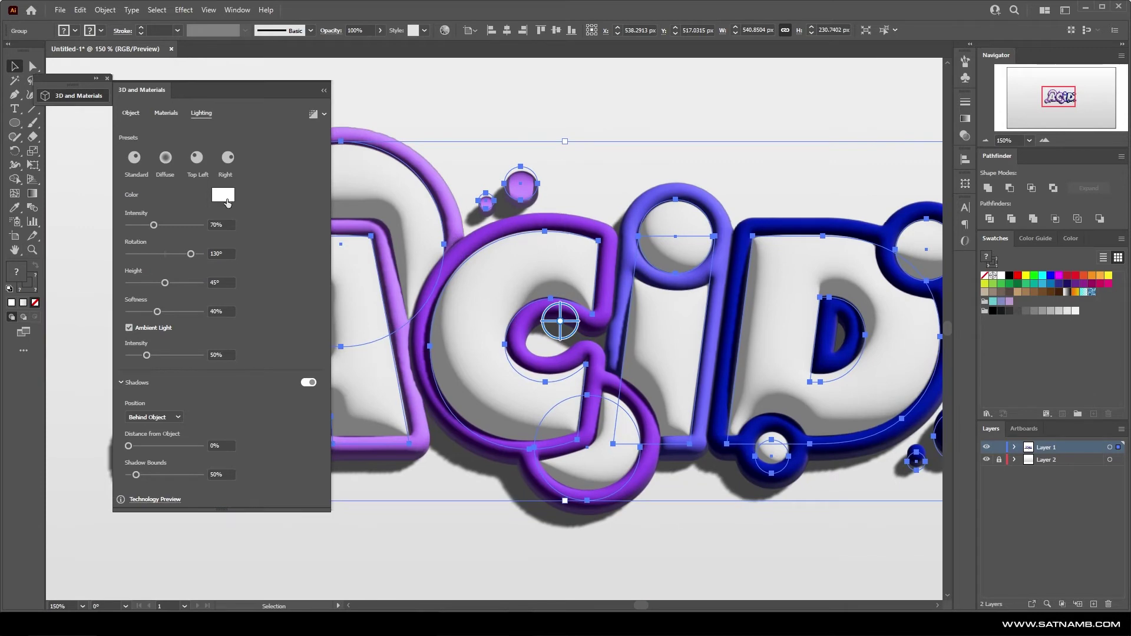
Move the two purple dots from above the C to just below it, between the A and the C's bubble
{"action": "double_click", "coordinate": [523, 193]}
{"action": "left_click_drag", "start_coordinate": [486, 212], "coordinate": [451, 511]}
{"action": "left_click", "coordinate": [456, 512]}
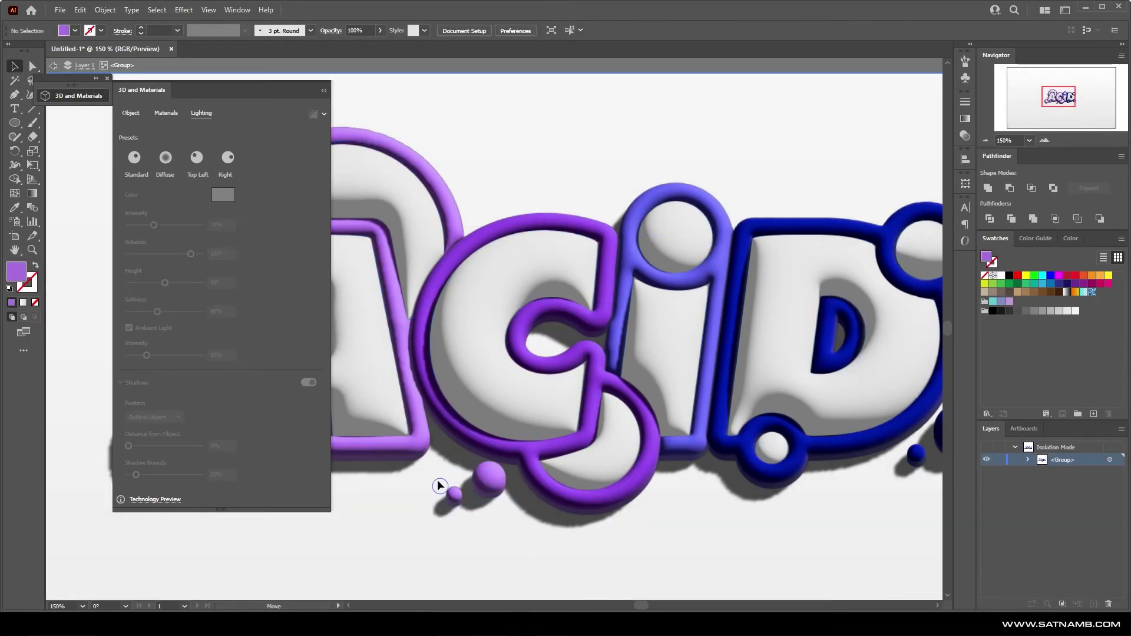
{"action": "left_click", "coordinate": [440, 491]}
Leave the group's isolation and render the whole lettering with ray tracing at low quality and noise reduction
{"action": "scroll", "coordinate": [441, 490], "scroll_direction": "down", "scroll_amount": 1}
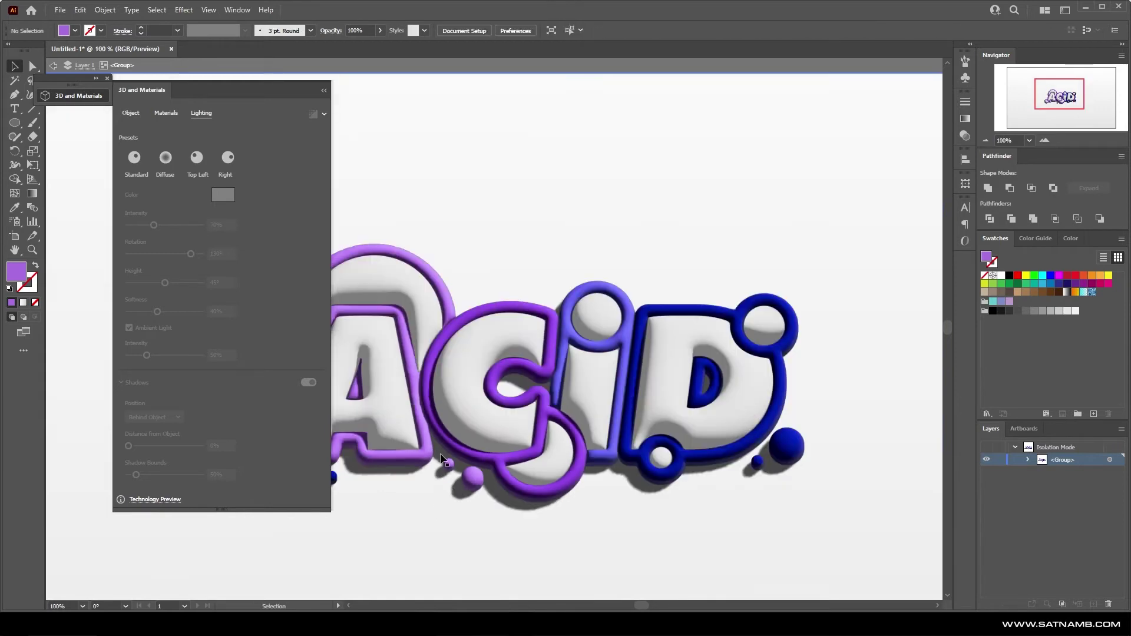
{"action": "left_click_drag", "start_coordinate": [445, 461], "coordinate": [555, 452]}
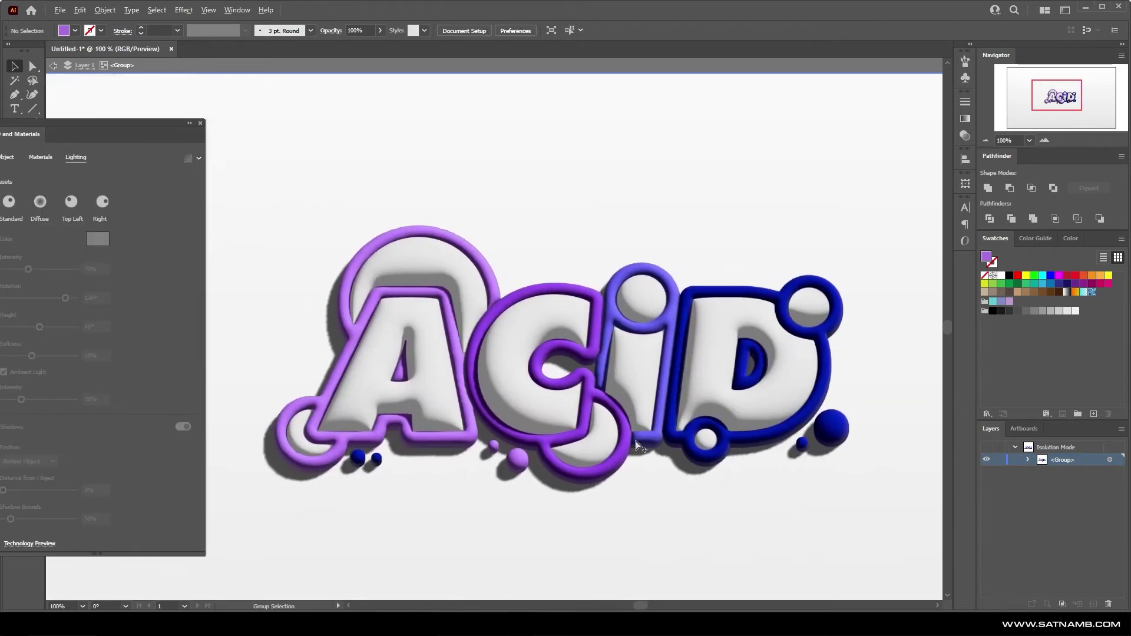
{"action": "scroll", "coordinate": [637, 446], "scroll_direction": "down", "scroll_amount": 1}
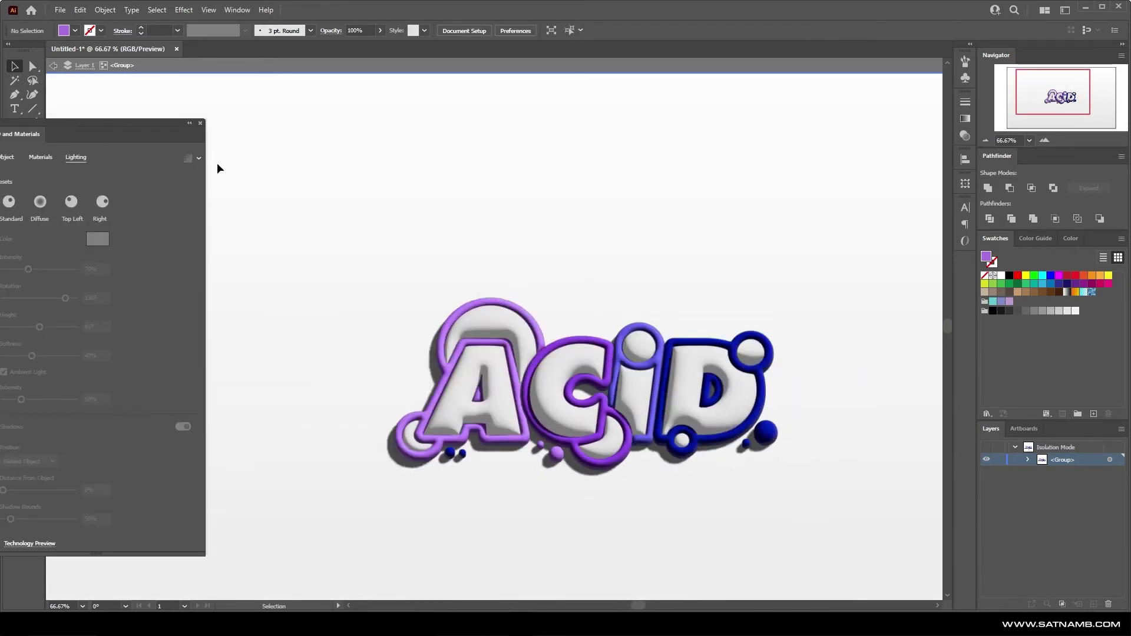
{"action": "double_click", "coordinate": [385, 244]}
{"action": "key", "text": "ctrl+a"}
{"action": "left_click", "coordinate": [199, 158]}
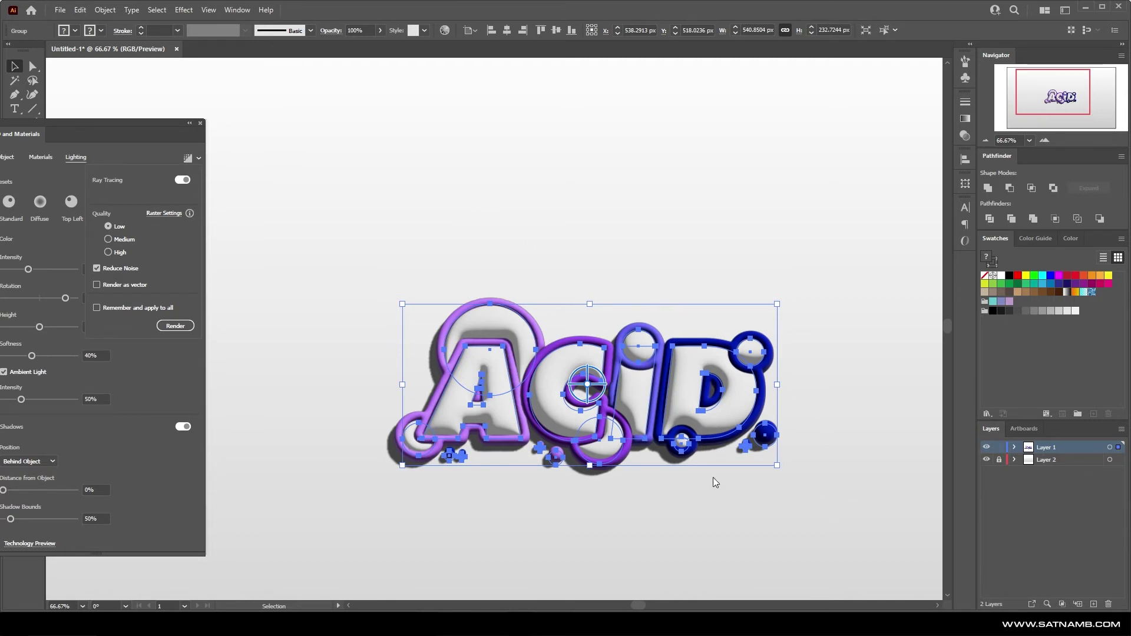
{"action": "left_click", "coordinate": [175, 325]}
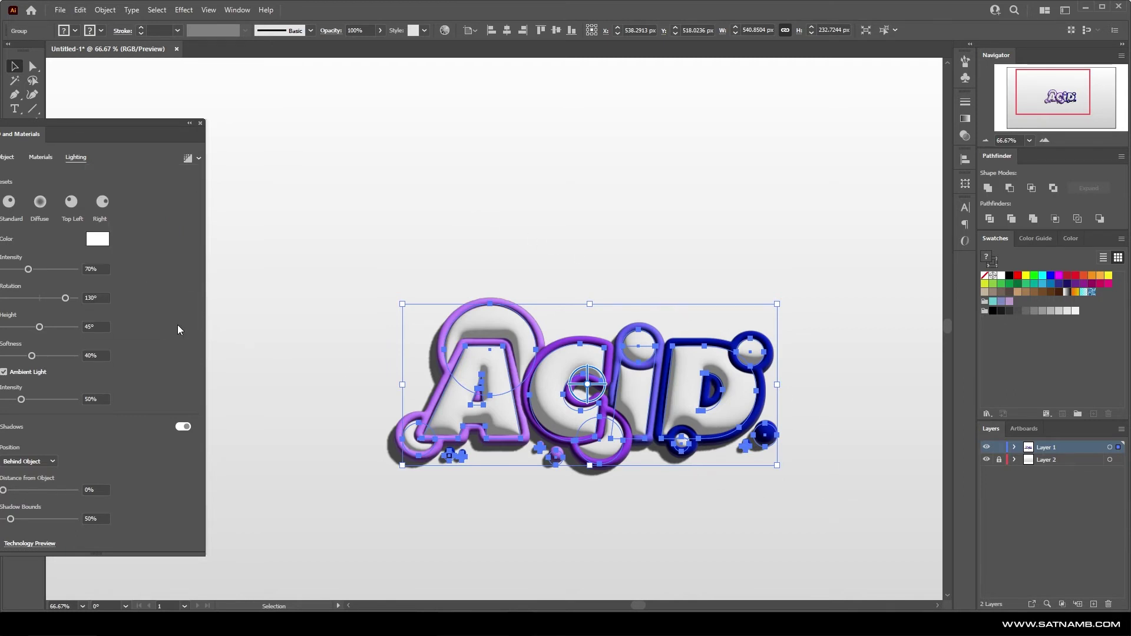
{"action": "left_click", "coordinate": [262, 347]}
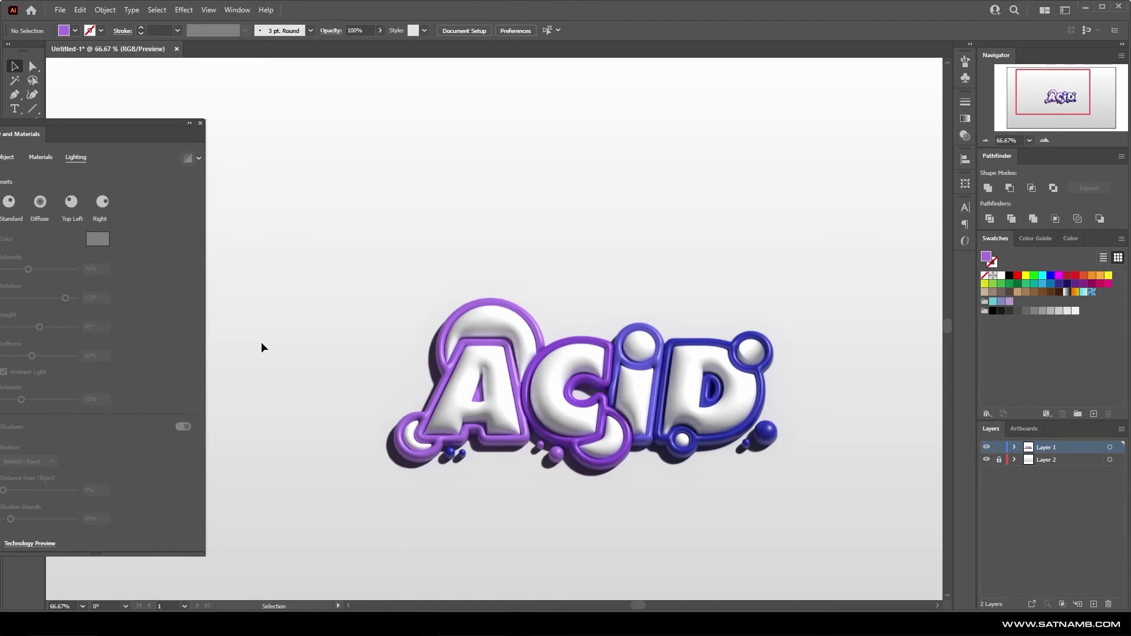
{"action": "left_click", "coordinate": [189, 123]}
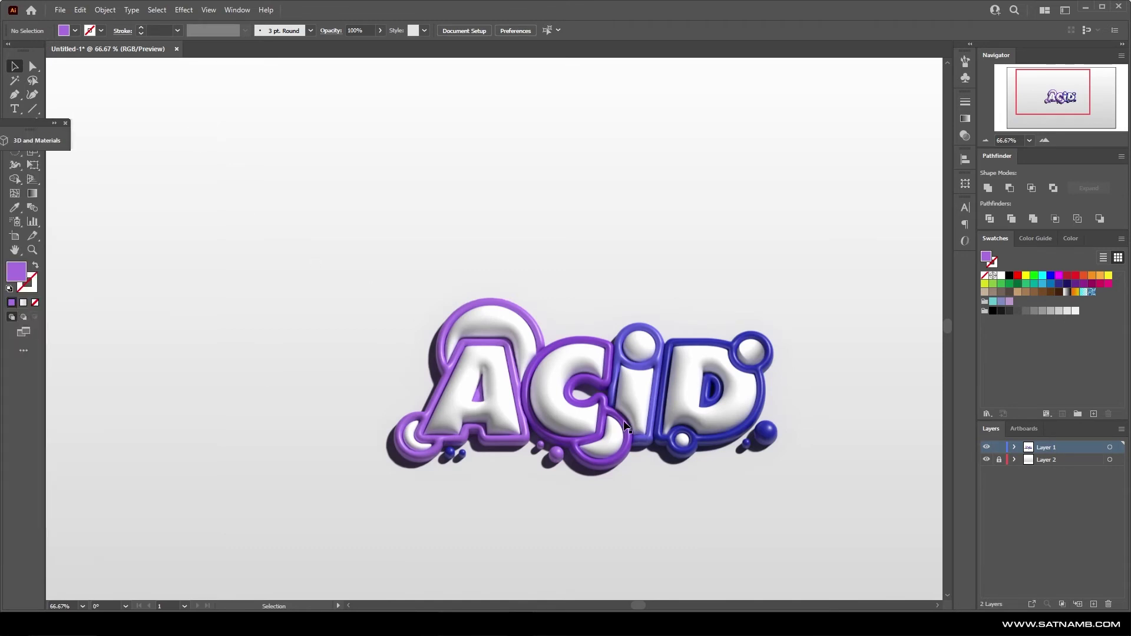
{"action": "left_click_drag", "start_coordinate": [625, 425], "coordinate": [529, 351]}
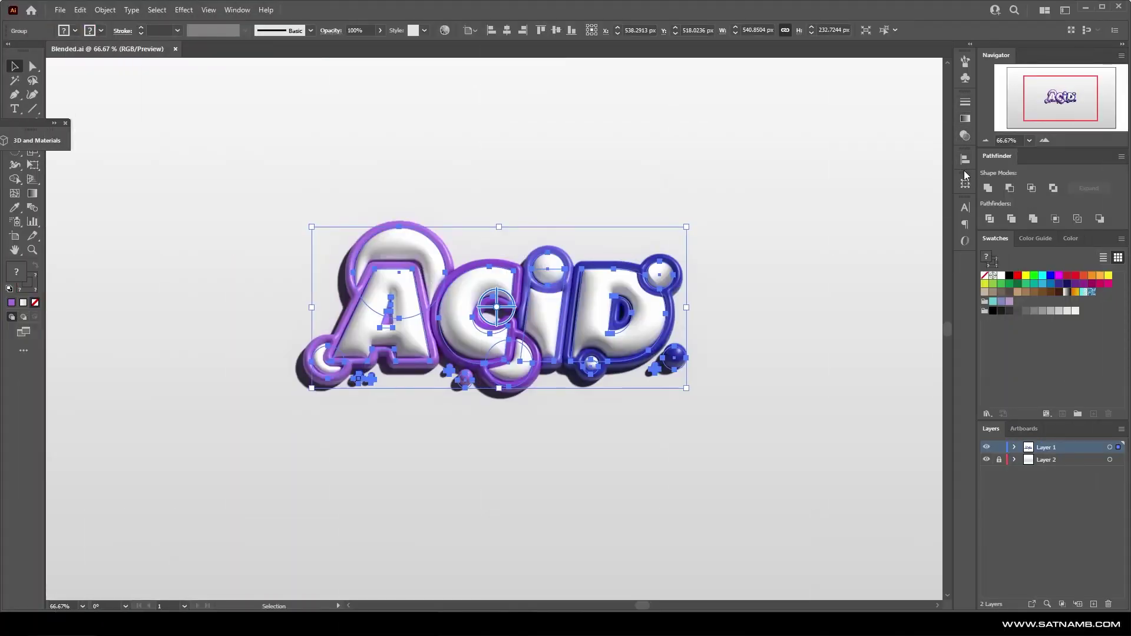
Remove the 3D and Materials effect from the lettering's appearance in Blended.ai and reselect the flat lettering
{"action": "left_click", "coordinate": [237, 9]}
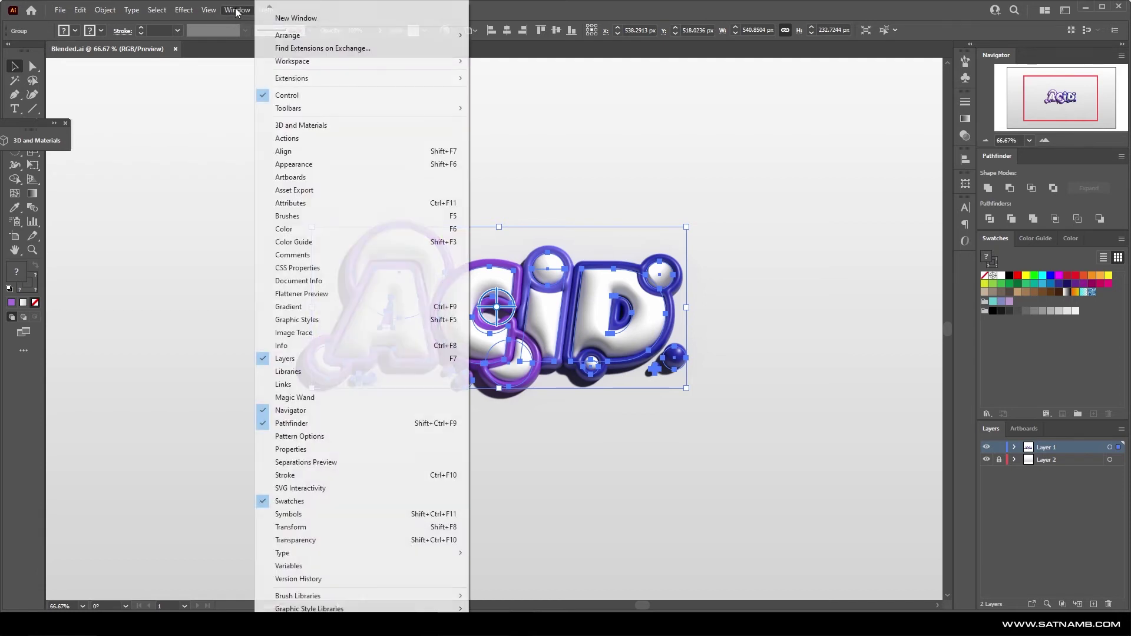
{"action": "left_click", "coordinate": [294, 165]}
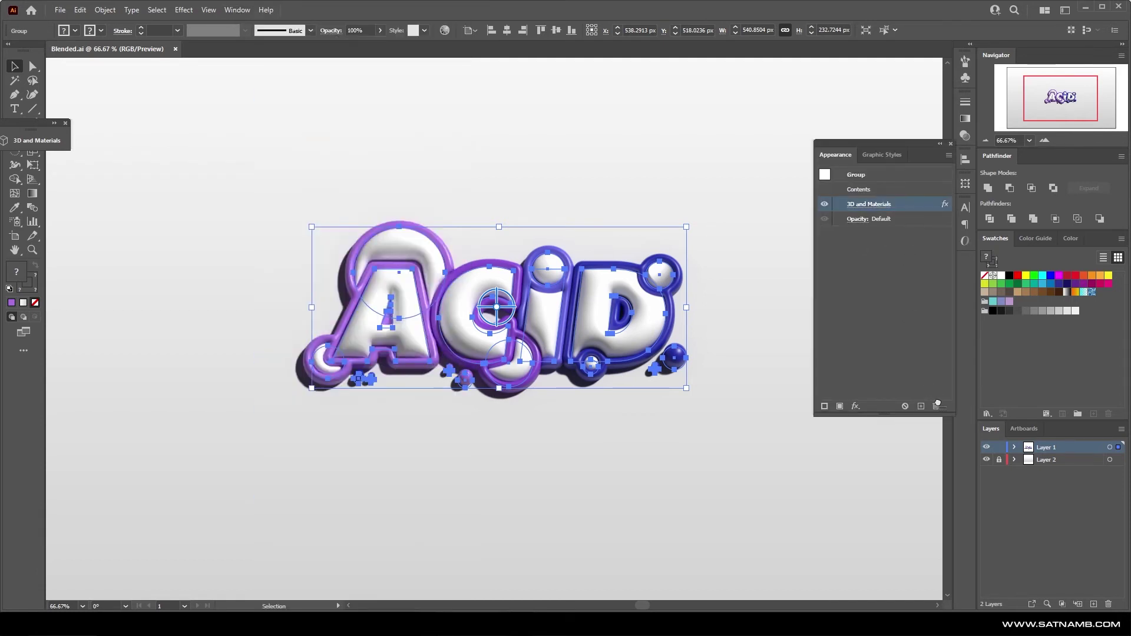
{"action": "left_click", "coordinate": [937, 405]}
{"action": "left_click", "coordinate": [610, 455]}
{"action": "left_click_drag", "start_coordinate": [325, 244], "coordinate": [757, 458]}
{"action": "left_click", "coordinate": [104, 10]}
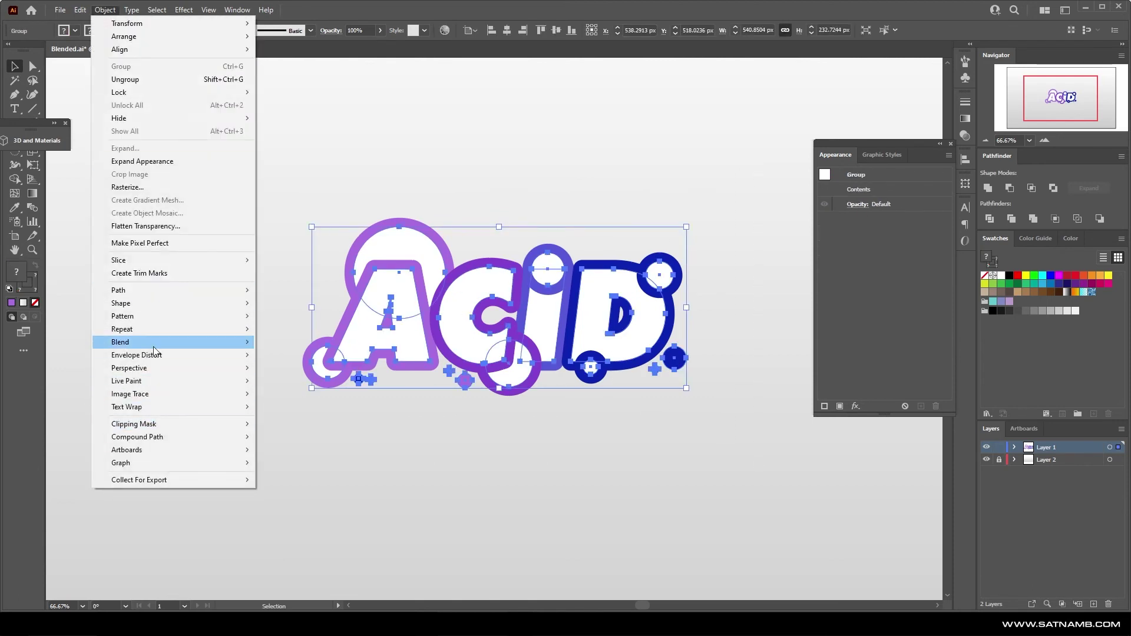
{"action": "mouse_move", "coordinate": [177, 354]}
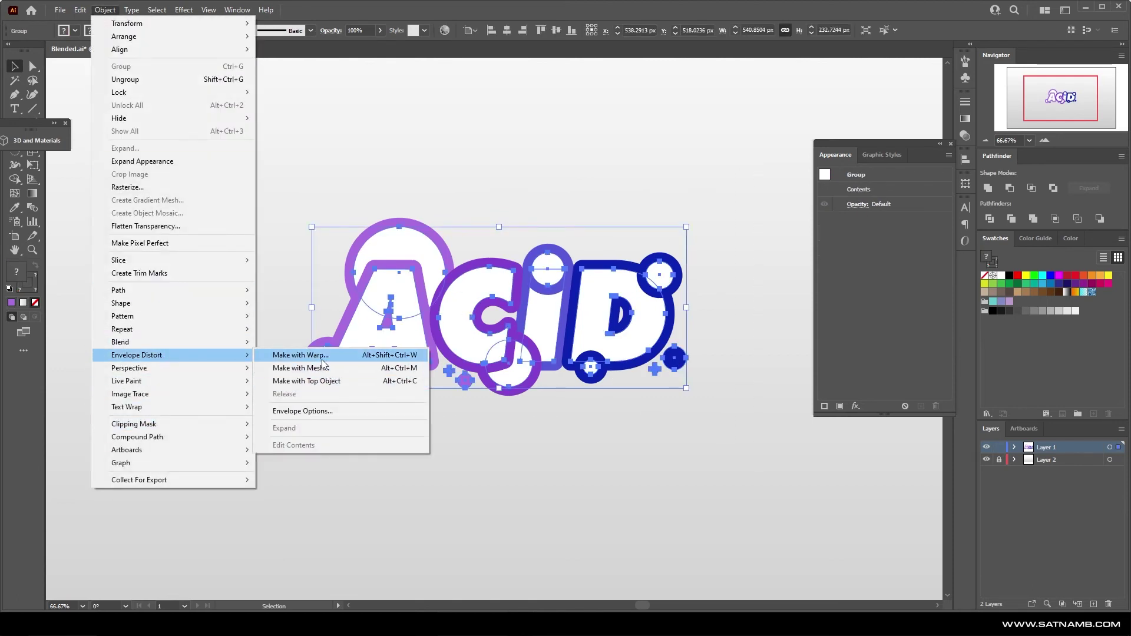
{"action": "left_click", "coordinate": [301, 354]}
{"action": "left_click", "coordinate": [121, 486]}
{"action": "left_click", "coordinate": [106, 396]}
{"action": "left_click_drag", "start_coordinate": [167, 519], "coordinate": [113, 553]}
{"action": "left_click", "coordinate": [211, 605]}
Apply an envelope distort mesh with 4 rows and 4 columns to the flat lettering
{"action": "left_click", "coordinate": [131, 11]}
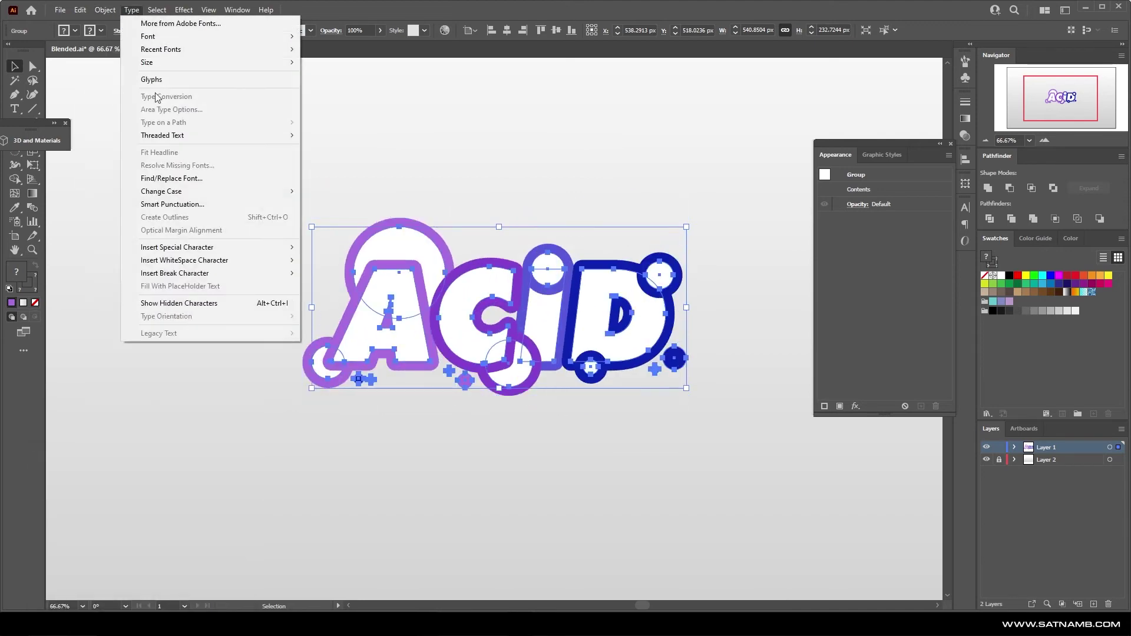
{"action": "mouse_move", "coordinate": [200, 355]}
{"action": "left_click", "coordinate": [302, 368]}
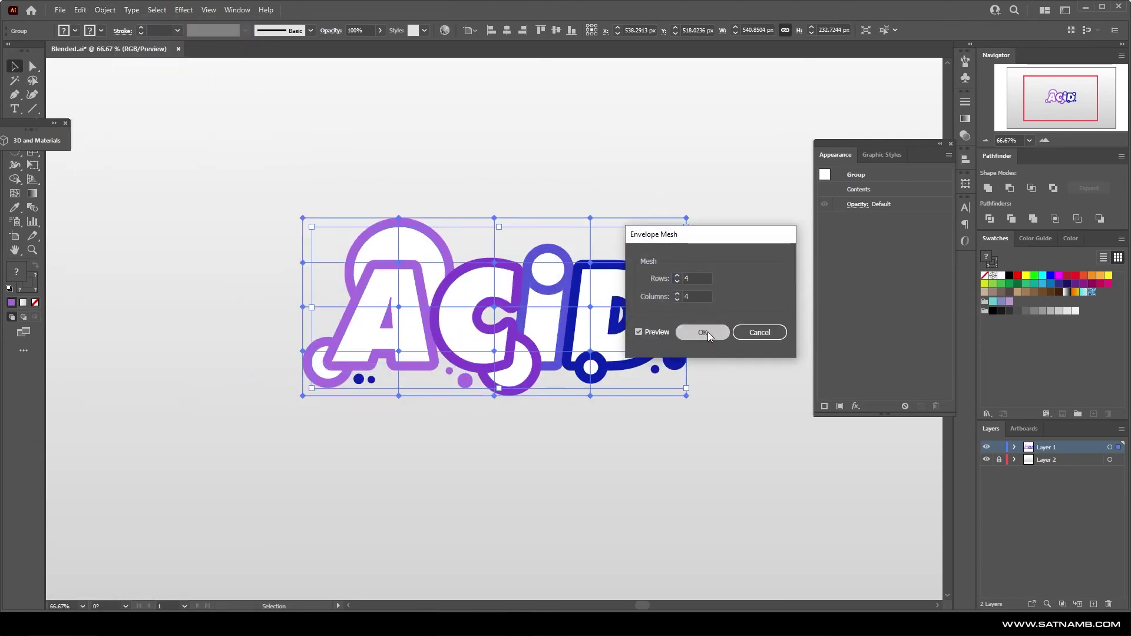
{"action": "left_click", "coordinate": [709, 331]}
Shift the envelope mesh's top and middle rows of points sideways to skew the lettering
{"action": "key", "text": "a"}
{"action": "left_click", "coordinate": [300, 259]}
{"action": "key", "text": "ctrl+z"}
{"action": "left_click_drag", "start_coordinate": [246, 209], "coordinate": [691, 230]}
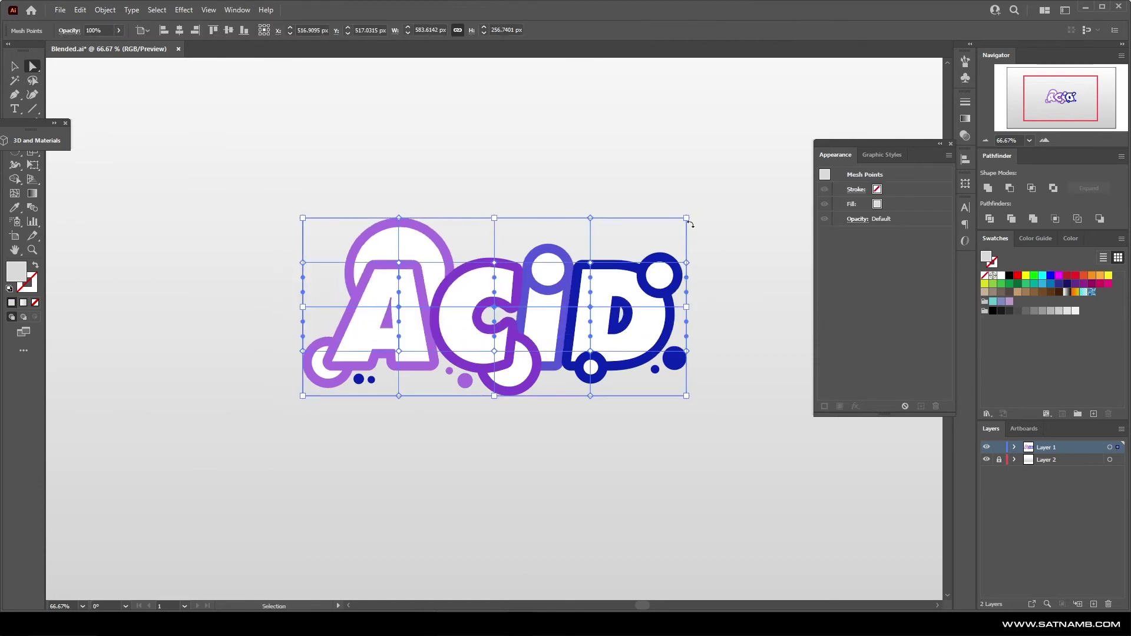
{"action": "left_click_drag", "start_coordinate": [274, 291], "coordinate": [696, 321]}
{"action": "mouse_move", "coordinate": [686, 307]}
{"action": "left_mouse_down"}
{"action": "mouse_move", "coordinate": [645, 310]}
{"action": "mouse_move", "coordinate": [725, 316]}
{"action": "mouse_move", "coordinate": [705, 316]}
{"action": "left_mouse_up"}
Pull the mesh's lower corner points and several inner and edge points to warp the letters unevenly
{"action": "left_click", "coordinate": [466, 453]}
{"action": "left_click", "coordinate": [303, 397]}
{"action": "left_click_drag", "start_coordinate": [303, 397], "coordinate": [290, 396]}
{"action": "left_click_drag", "start_coordinate": [780, 447], "coordinate": [673, 300]}
{"action": "mouse_move", "coordinate": [686, 395]}
{"action": "left_mouse_down"}
{"action": "mouse_move", "coordinate": [704, 397]}
{"action": "mouse_move", "coordinate": [678, 414]}
{"action": "left_mouse_up"}
{"action": "left_click_drag", "start_coordinate": [494, 263], "coordinate": [489, 270]}
{"action": "left_click_drag", "start_coordinate": [514, 307], "coordinate": [488, 313]}
{"action": "mouse_move", "coordinate": [418, 307]}
{"action": "left_mouse_down"}
{"action": "mouse_move", "coordinate": [417, 322]}
{"action": "mouse_move", "coordinate": [405, 306]}
{"action": "left_mouse_up"}
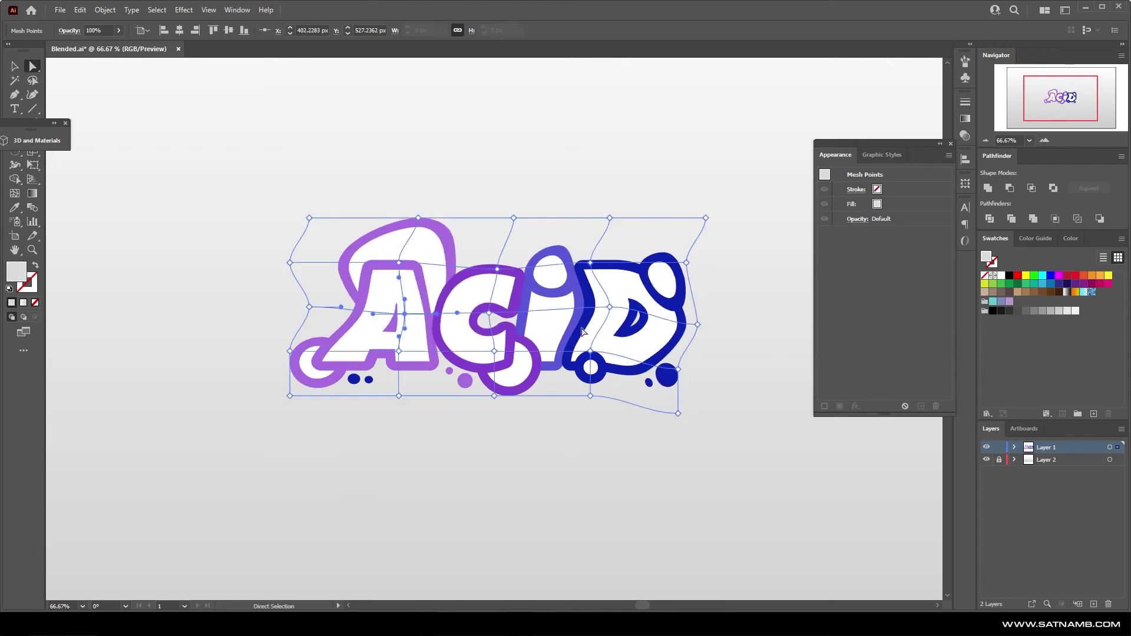
{"action": "left_click_drag", "start_coordinate": [590, 263], "coordinate": [605, 257]}
{"action": "left_click_drag", "start_coordinate": [686, 262], "coordinate": [697, 261]}
Expand the distorted envelope into regular paths
{"action": "left_click", "coordinate": [105, 10]}
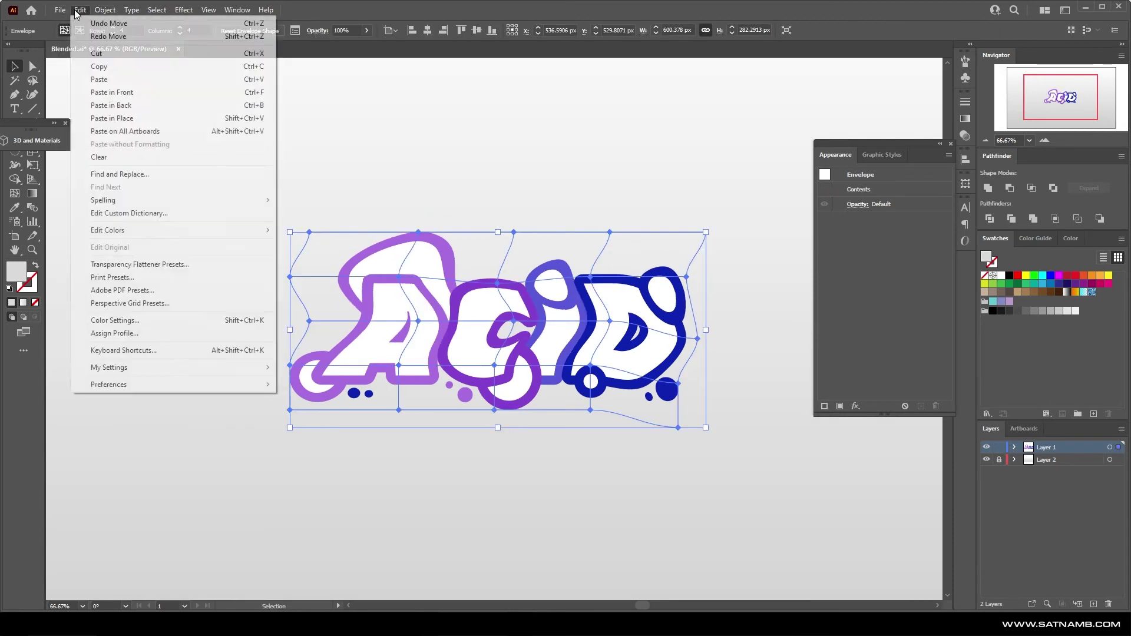
{"action": "left_click", "coordinate": [126, 148]}
{"action": "left_click", "coordinate": [515, 377]}
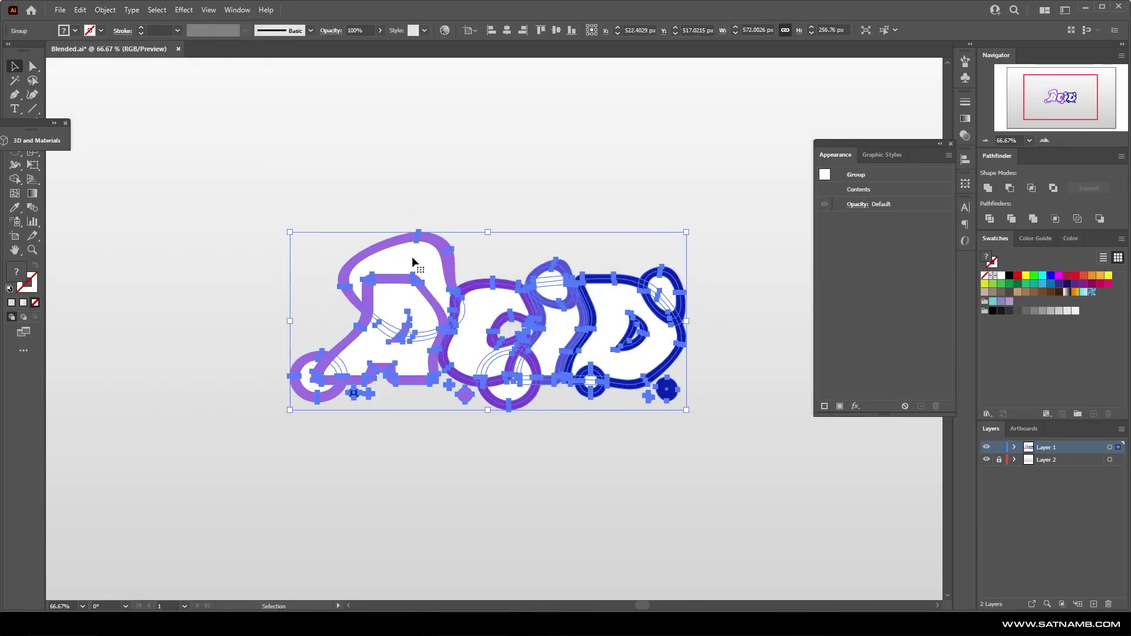
{"action": "left_click", "coordinate": [294, 141]}
{"action": "left_click_drag", "start_coordinate": [403, 303], "coordinate": [432, 331]}
{"action": "key", "text": "ctrl+z"}
Apply the 3D Inflate effect to the warped lettering
{"action": "left_click", "coordinate": [186, 11]}
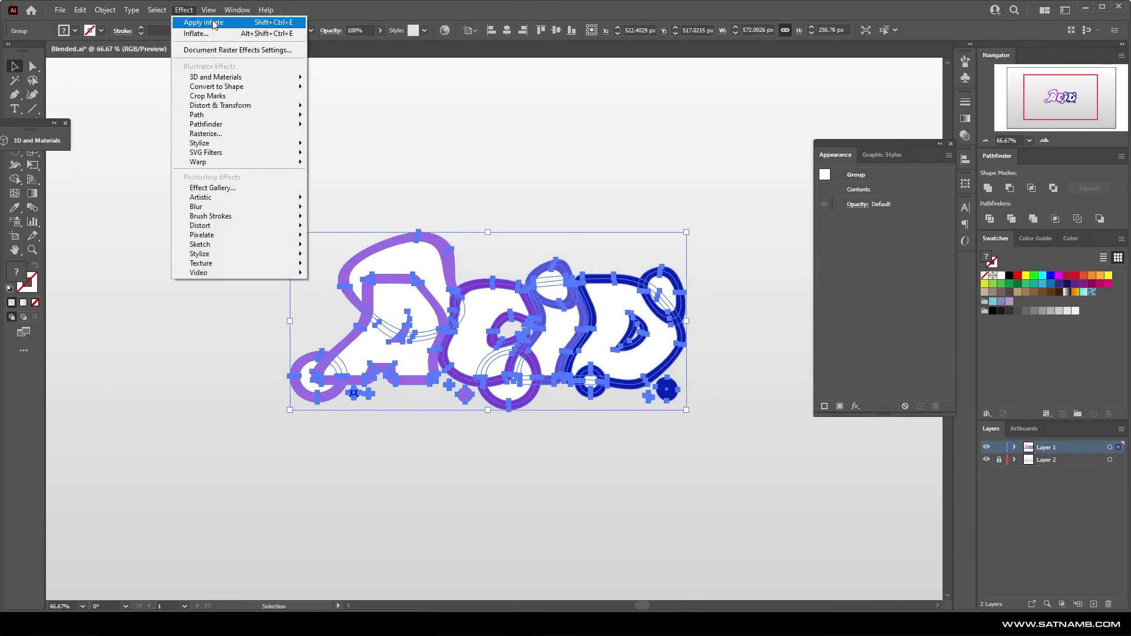
{"action": "mouse_move", "coordinate": [234, 78]}
{"action": "left_click", "coordinate": [348, 105]}
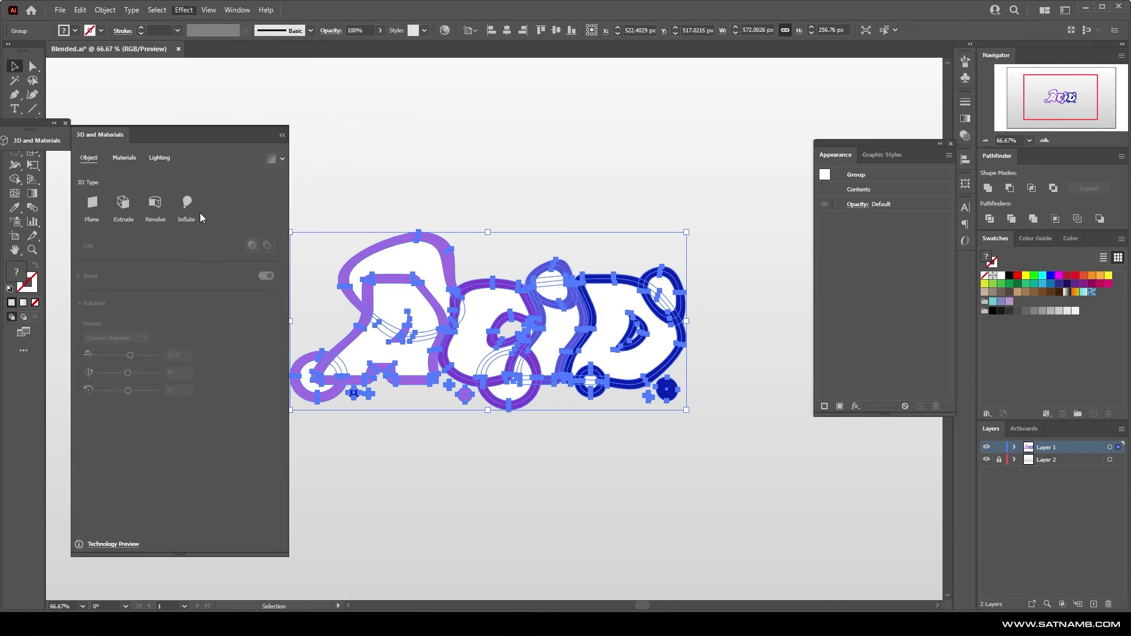
{"action": "left_click", "coordinate": [124, 157]}
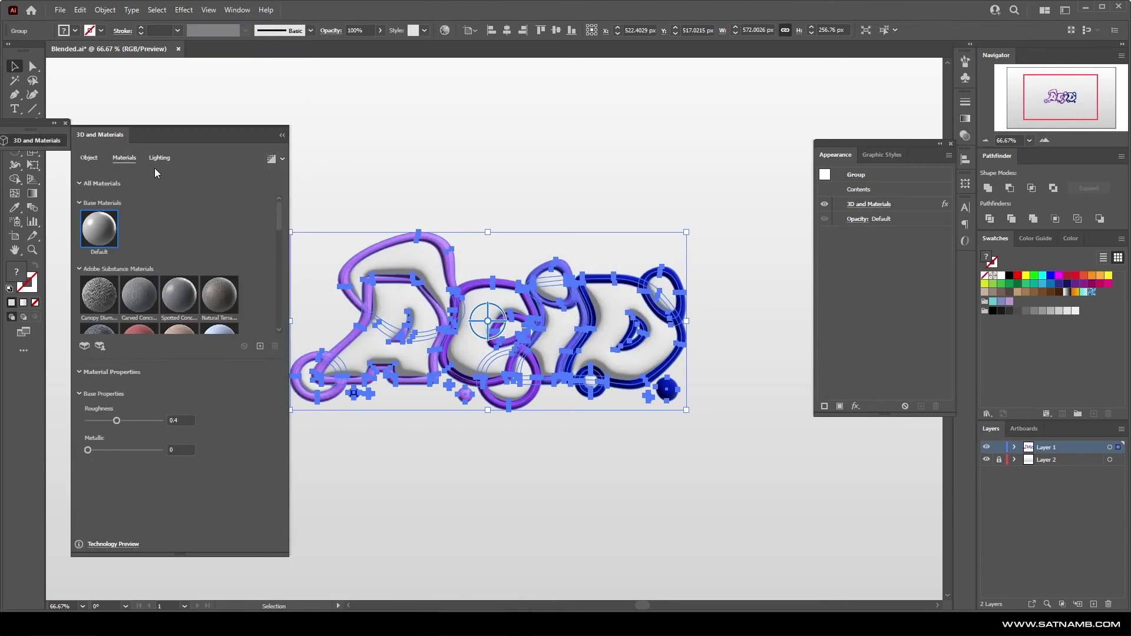
Turn on shadows for the warped lettering and render it with ray tracing
{"action": "left_click", "coordinate": [159, 157]}
{"action": "left_click", "coordinate": [267, 427]}
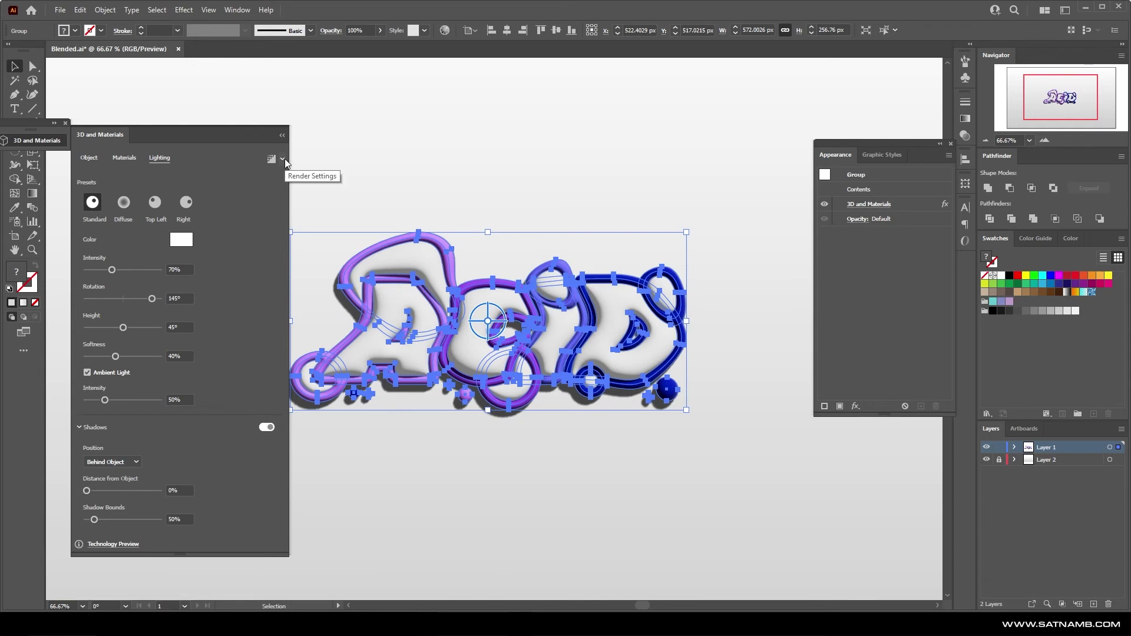
{"action": "left_click", "coordinate": [271, 158]}
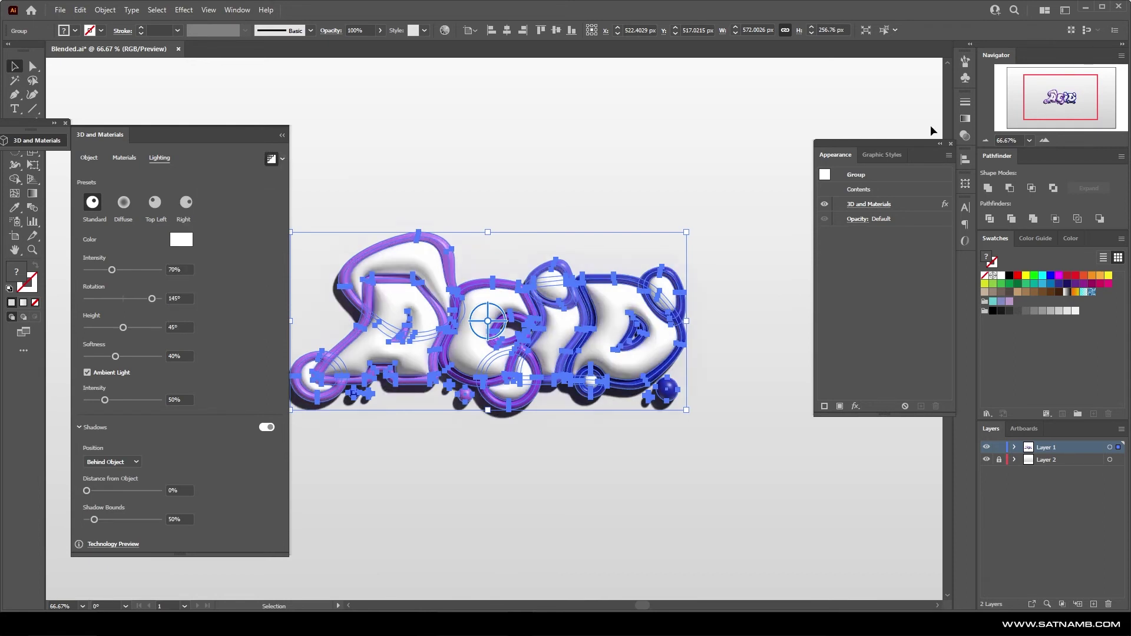
{"action": "left_click", "coordinate": [610, 518]}
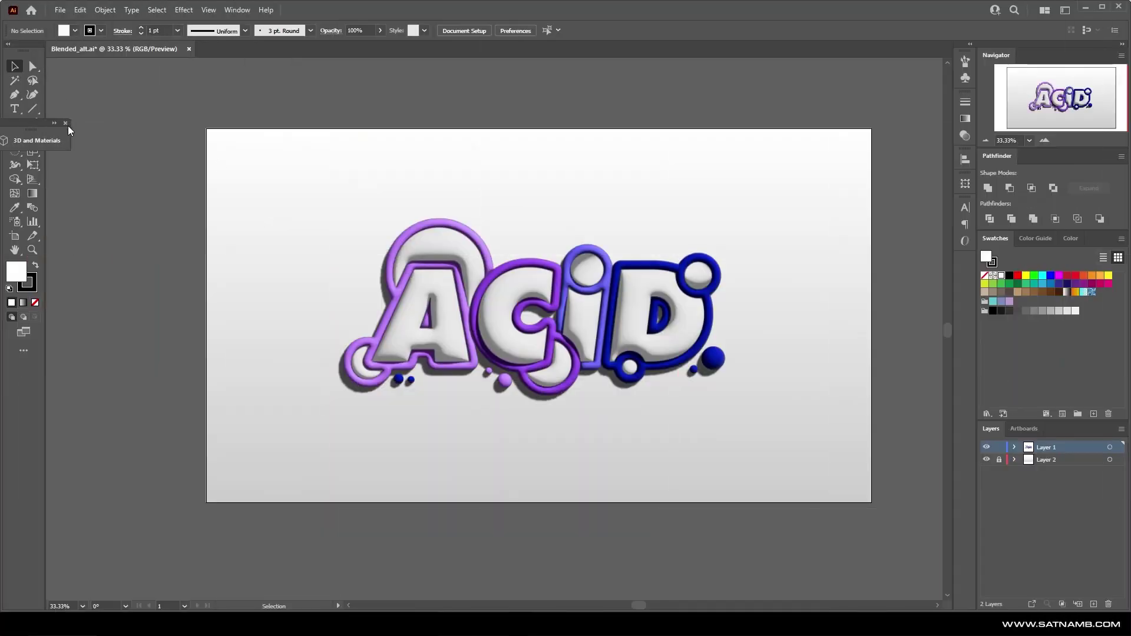
Export the finished ACID lettering as an asset in OBJ format
{"action": "left_click", "coordinate": [65, 123]}
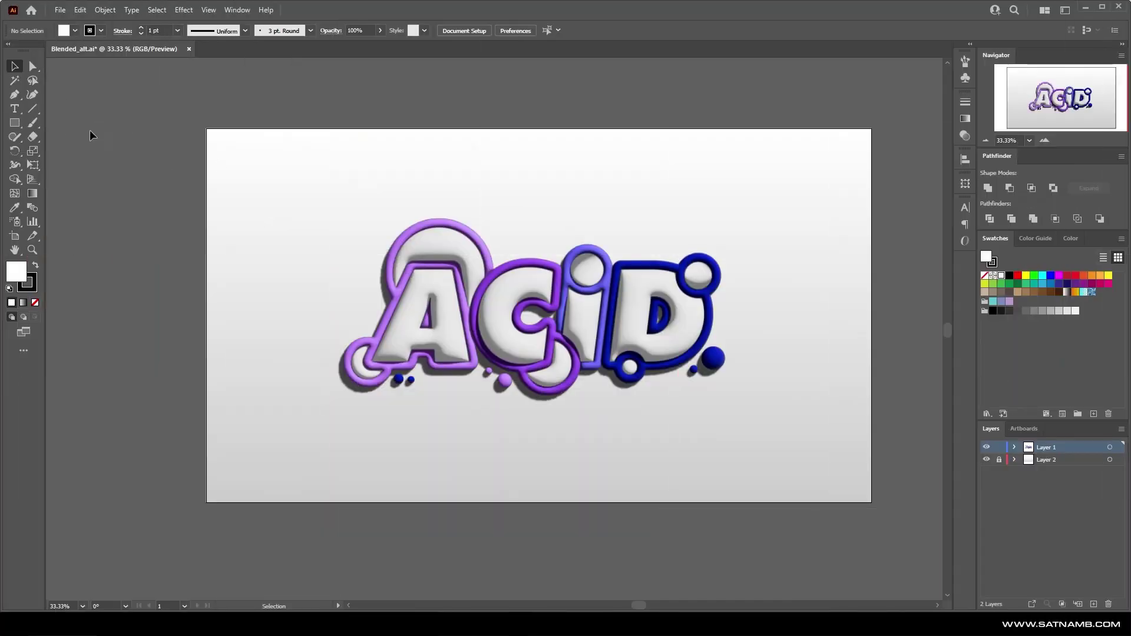
{"action": "left_click", "coordinate": [498, 355]}
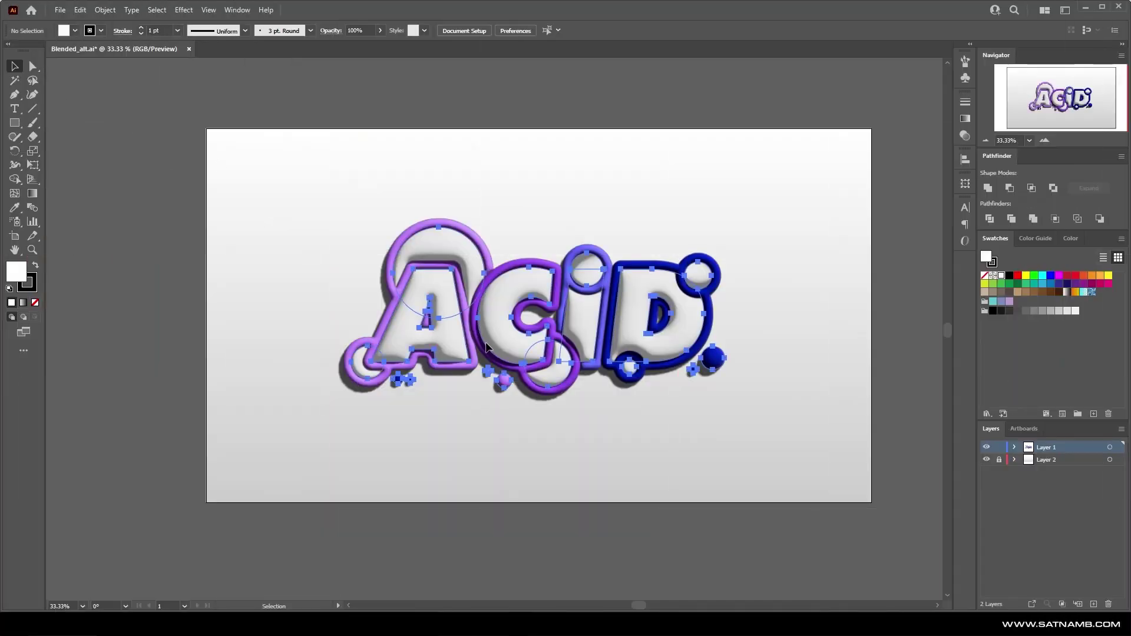
{"action": "left_click", "coordinate": [61, 10]}
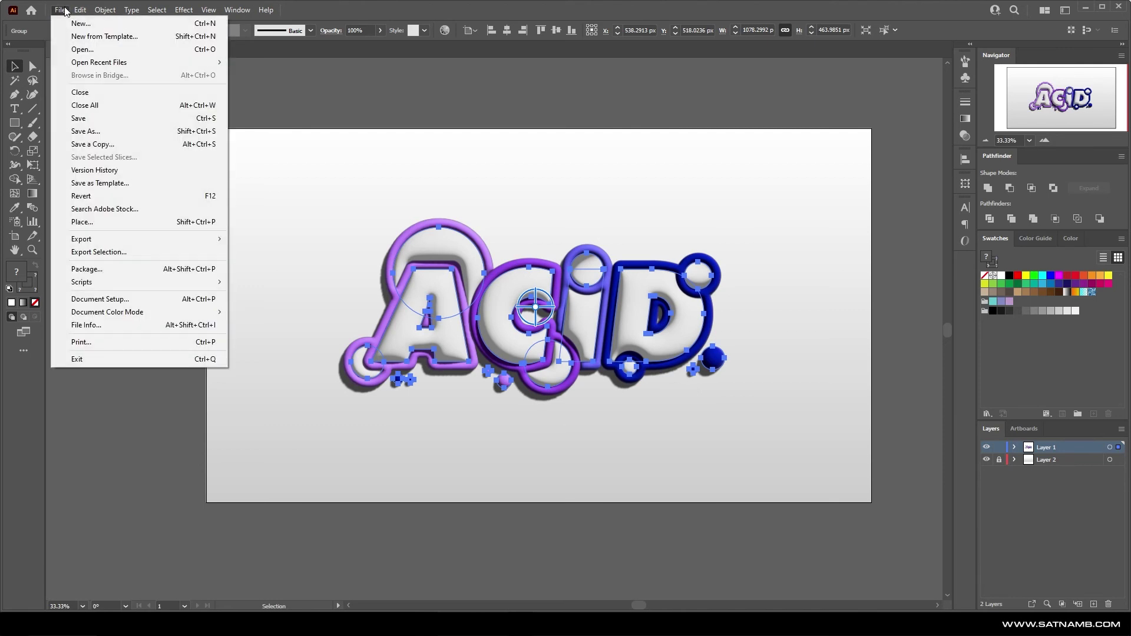
{"action": "left_click", "coordinate": [129, 252]}
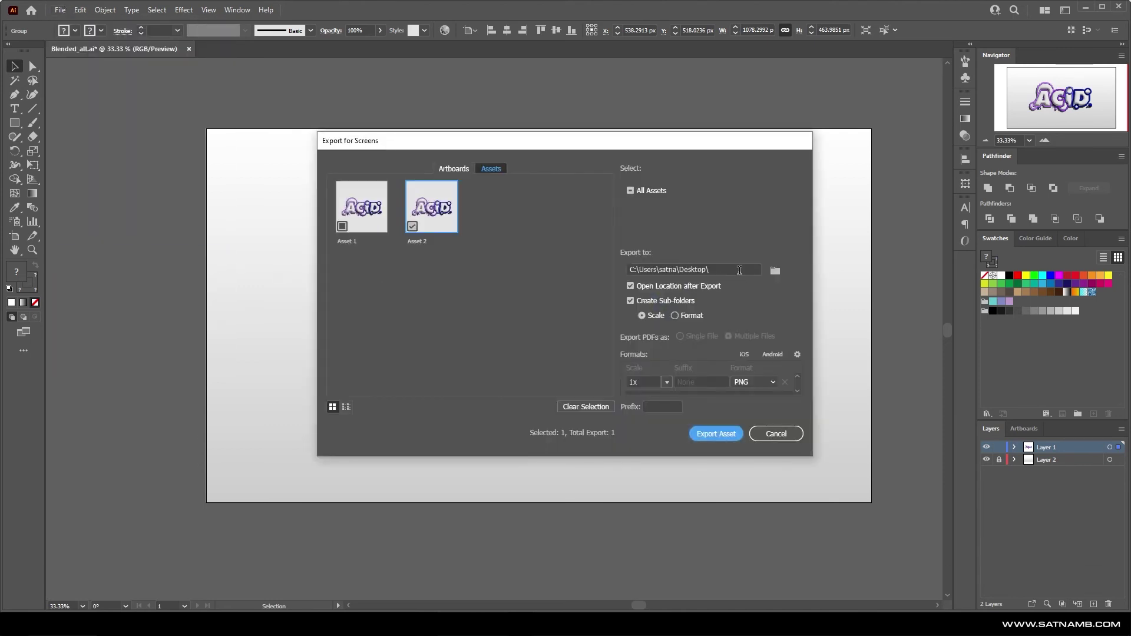
{"action": "left_click", "coordinate": [768, 382]}
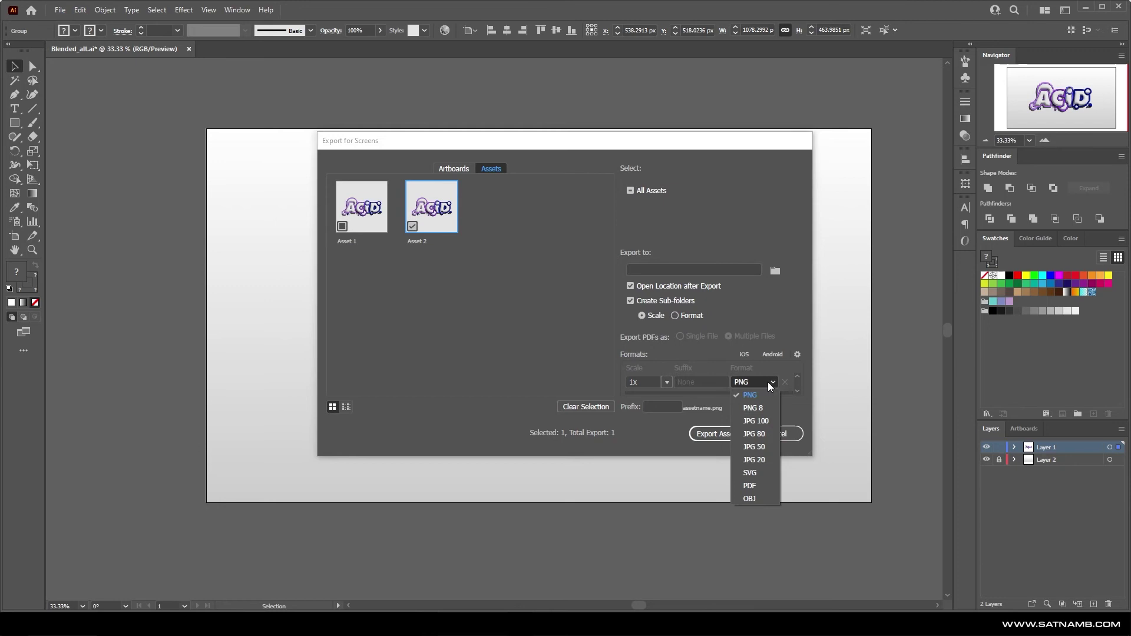
{"action": "left_click", "coordinate": [754, 499]}
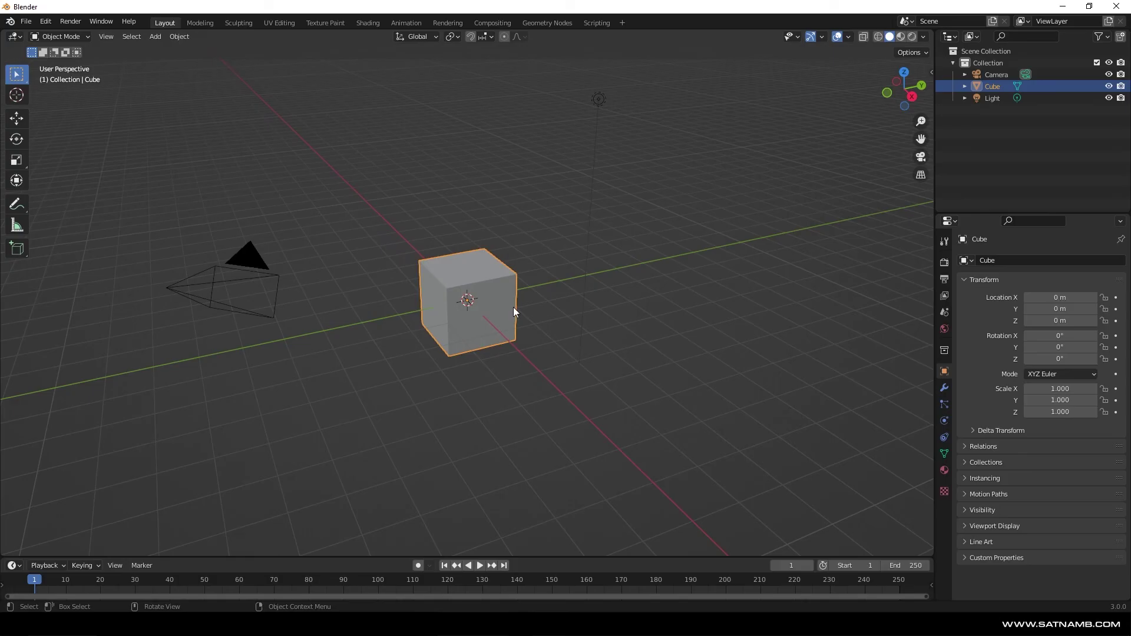
Switch to Blender, delete the default cube and import the exported Asset 2.obj
{"action": "key", "text": "Delete"}
{"action": "left_click", "coordinate": [27, 24]}
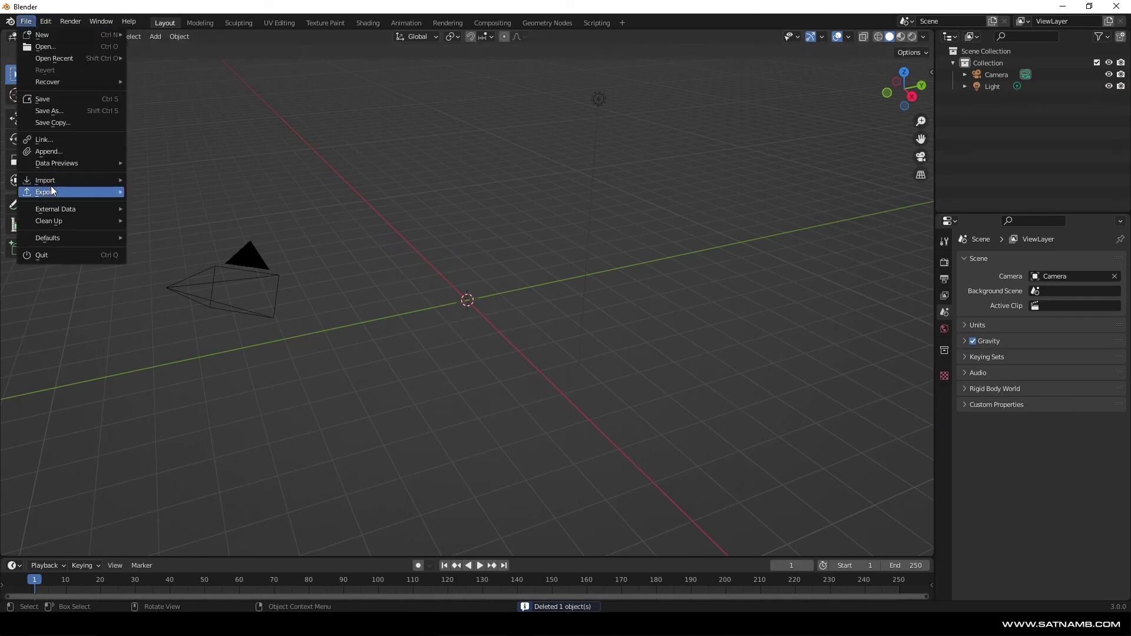
{"action": "mouse_move", "coordinate": [59, 191]}
{"action": "left_click", "coordinate": [211, 295]}
{"action": "left_click", "coordinate": [355, 188]}
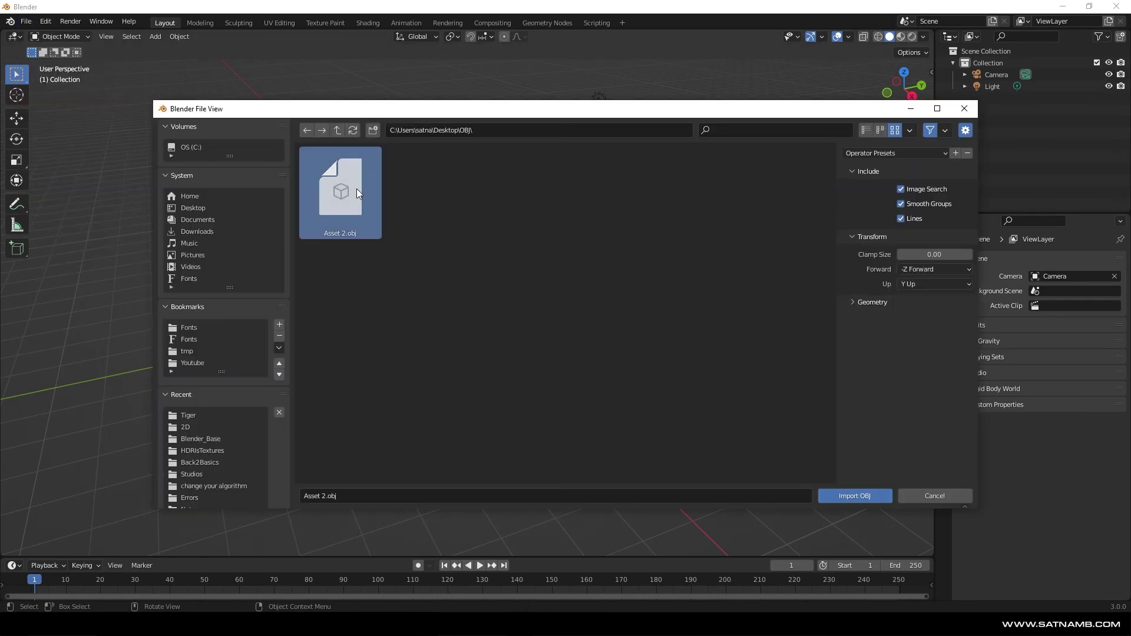
{"action": "double_click", "coordinate": [336, 201]}
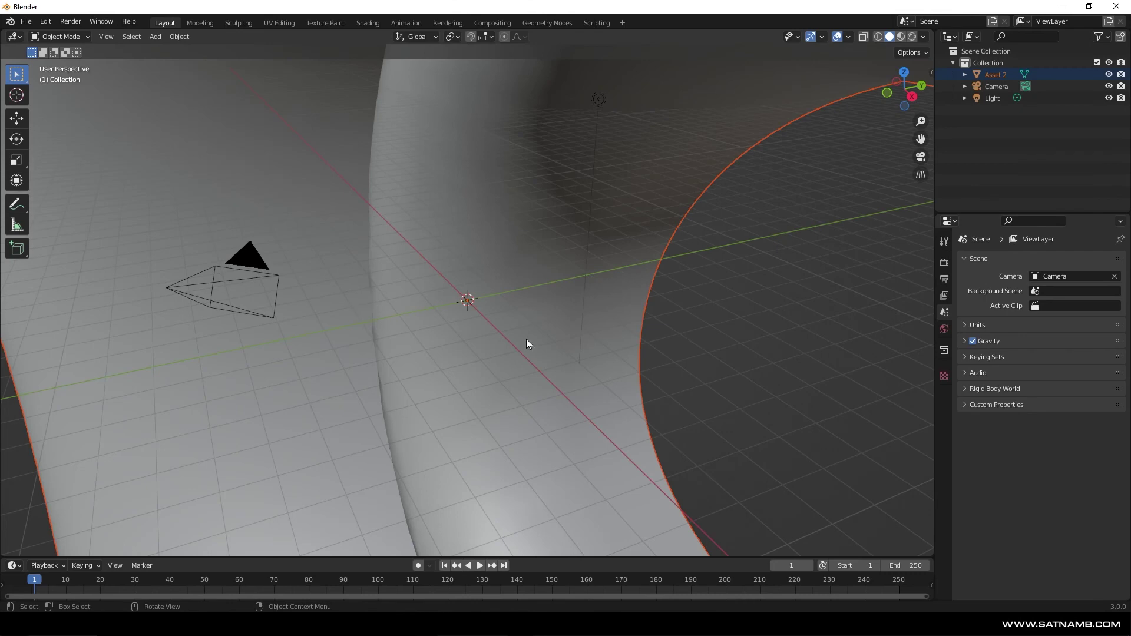
Scale the imported lettering uniformly down to about 0.254
{"action": "scroll", "coordinate": [599, 330], "scroll_direction": "down", "scroll_amount": 15}
{"action": "left_click_drag", "start_coordinate": [578, 313], "coordinate": [596, 303]}
{"action": "scroll", "coordinate": [599, 299], "scroll_direction": "down", "scroll_amount": 10}
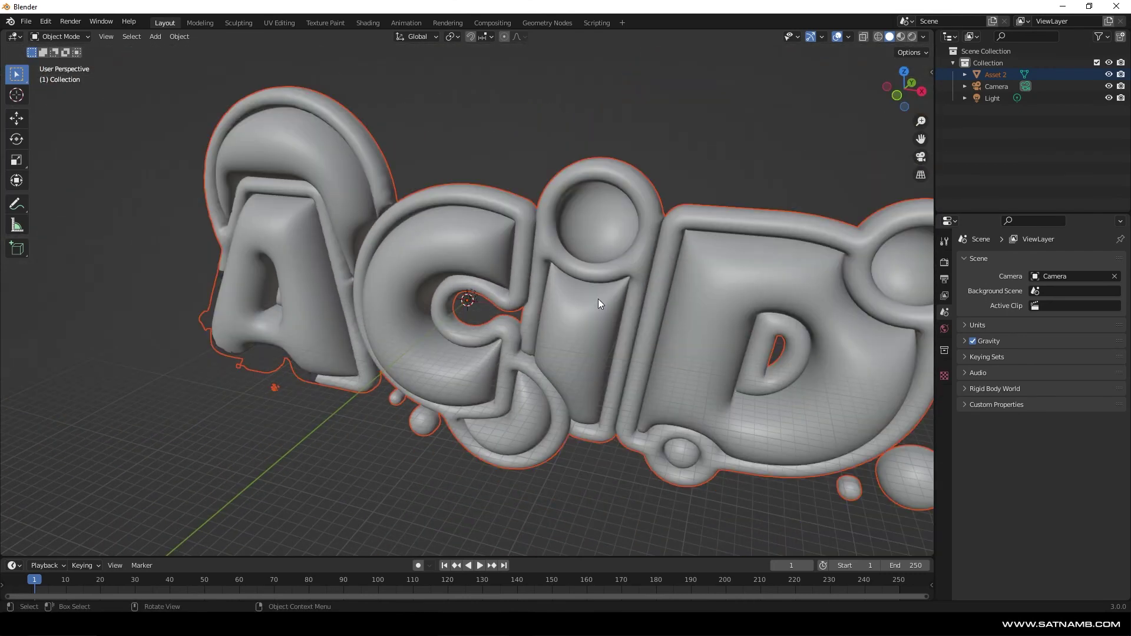
{"action": "scroll", "coordinate": [595, 305], "scroll_direction": "up", "scroll_amount": 2}
{"action": "left_click", "coordinate": [683, 321]}
{"action": "key", "text": "s"}
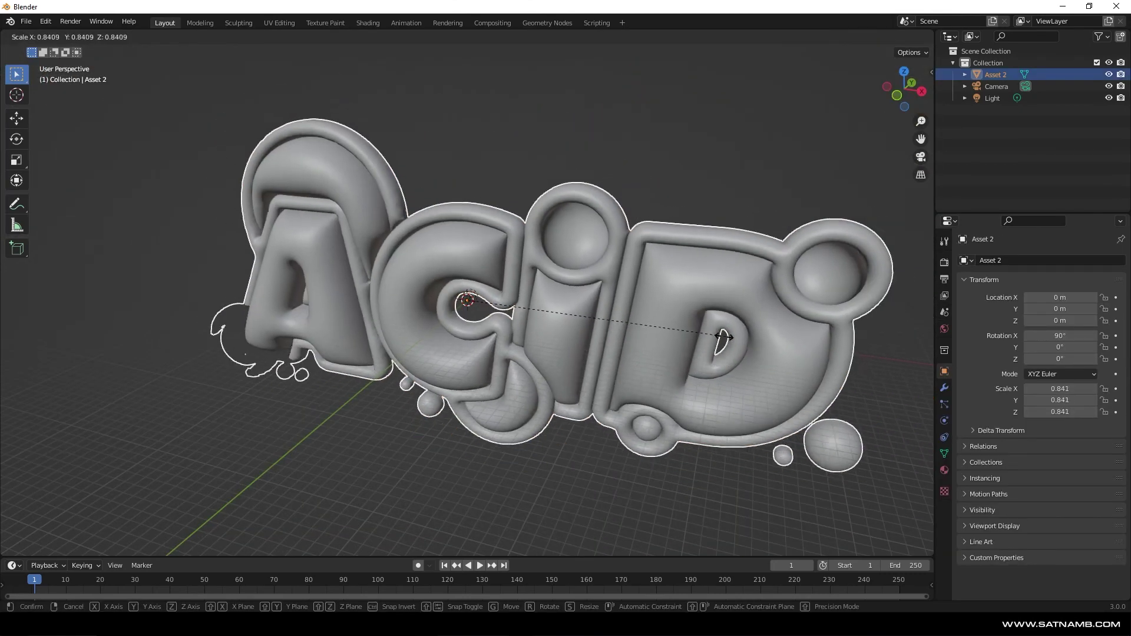
{"action": "left_click", "coordinate": [539, 330]}
{"action": "left_click_drag", "start_coordinate": [539, 330], "coordinate": [510, 308]}
{"action": "scroll", "coordinate": [432, 270], "scroll_direction": "up", "scroll_amount": 7}
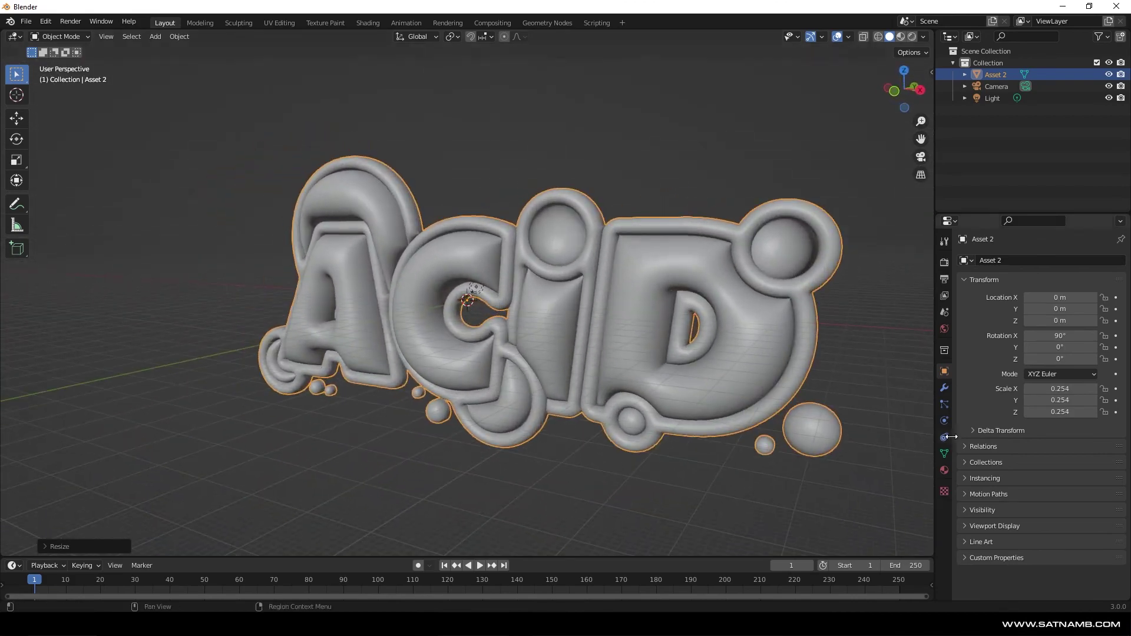
Preview the lettering in rendered shading and return to solid shading
{"action": "left_click", "coordinate": [944, 470]}
{"action": "key", "text": "z"}
{"action": "left_click", "coordinate": [722, 297]}
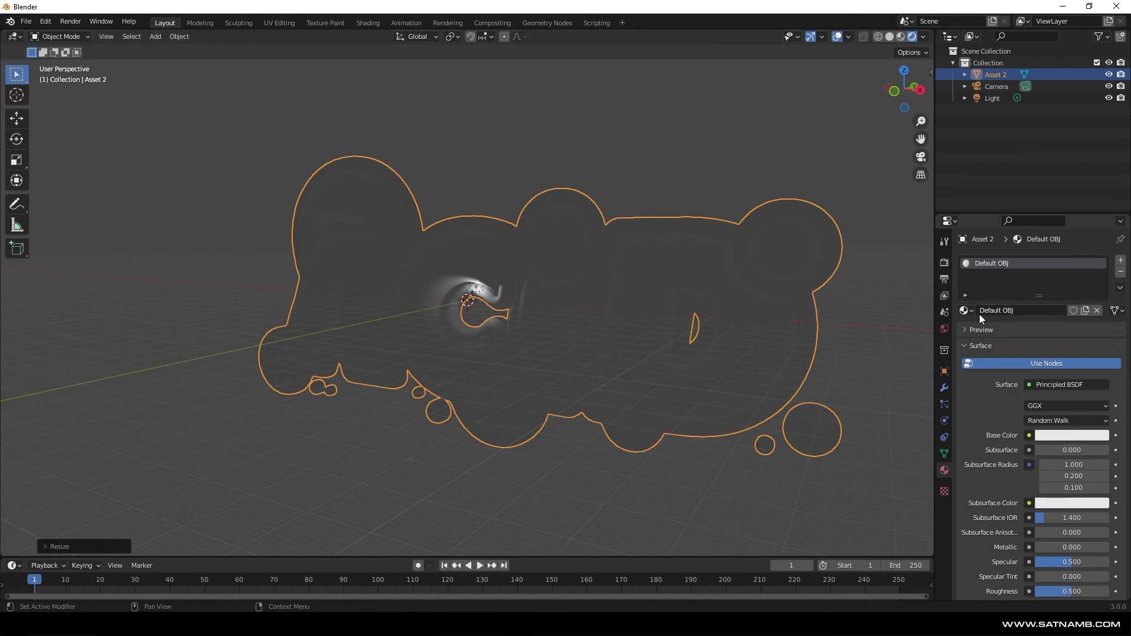
{"action": "key", "text": "z"}
{"action": "left_click", "coordinate": [887, 341]}
Set the scene's render engine to Cycles
{"action": "left_click", "coordinate": [944, 262]}
{"action": "left_click", "coordinate": [1054, 260]}
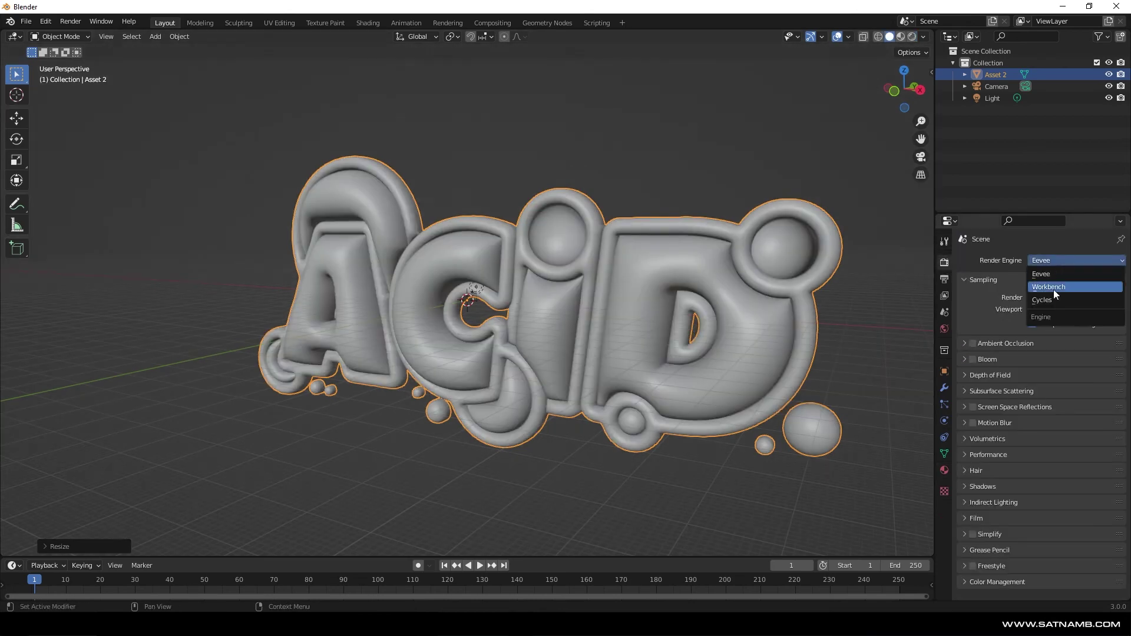
{"action": "left_click", "coordinate": [1052, 299]}
Set the base color of the lettering's Default OBJ material to magenta pink
{"action": "left_click", "coordinate": [944, 470]}
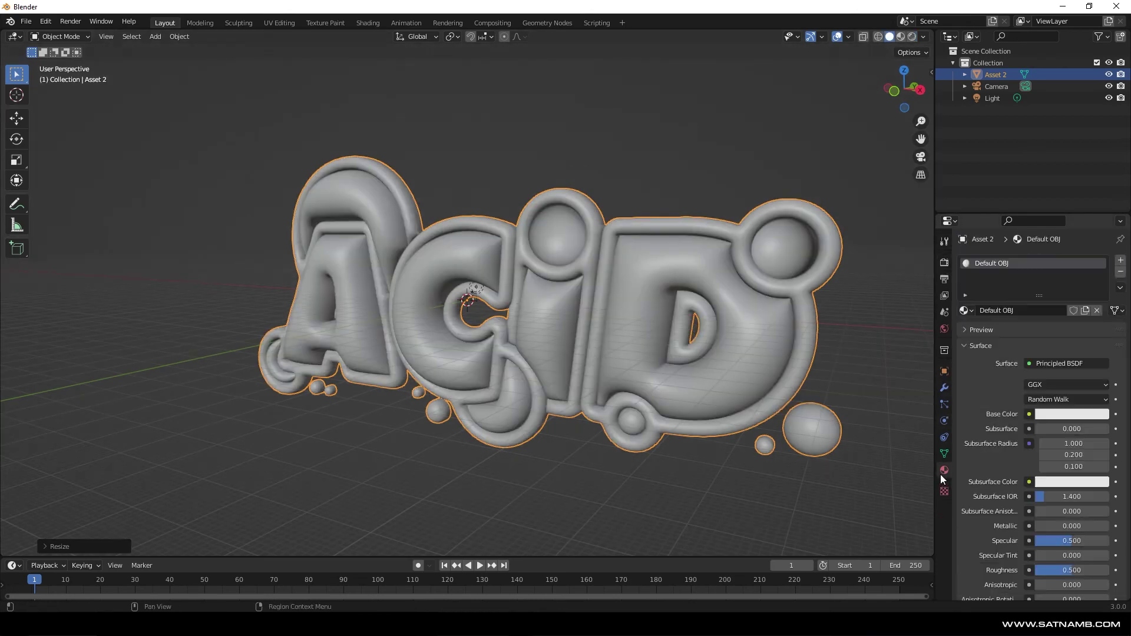
{"action": "left_click", "coordinate": [1058, 414]}
{"action": "left_click", "coordinate": [1057, 291]}
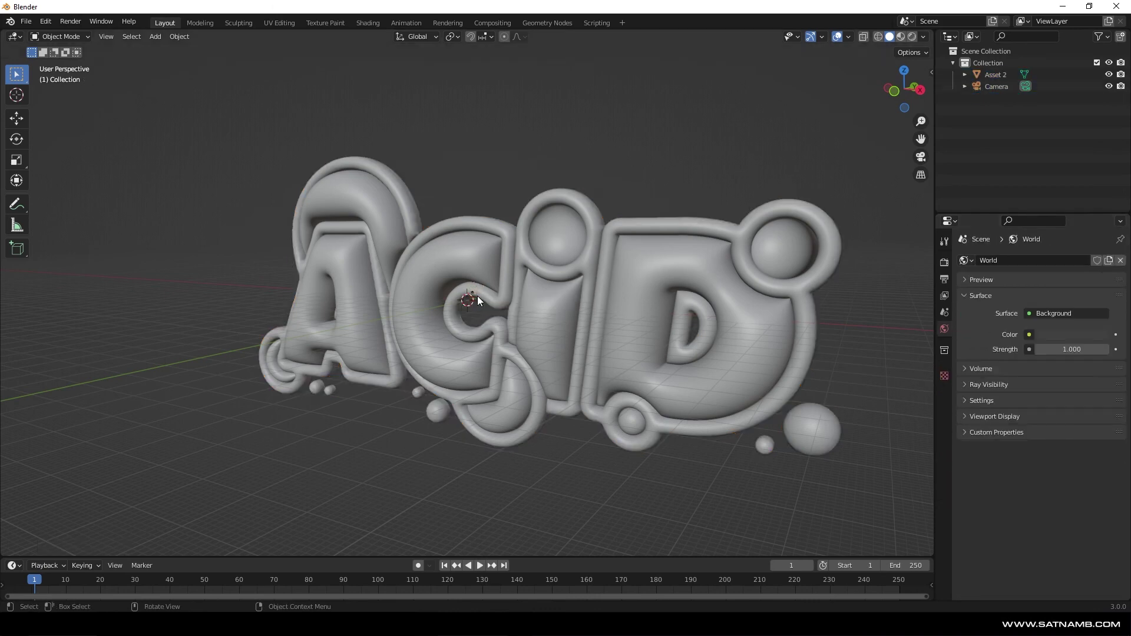
Light the world background with an environment texture using the image gym_entrance_4k.exr
{"action": "scroll", "coordinate": [477, 296], "scroll_direction": "down", "scroll_amount": 3}
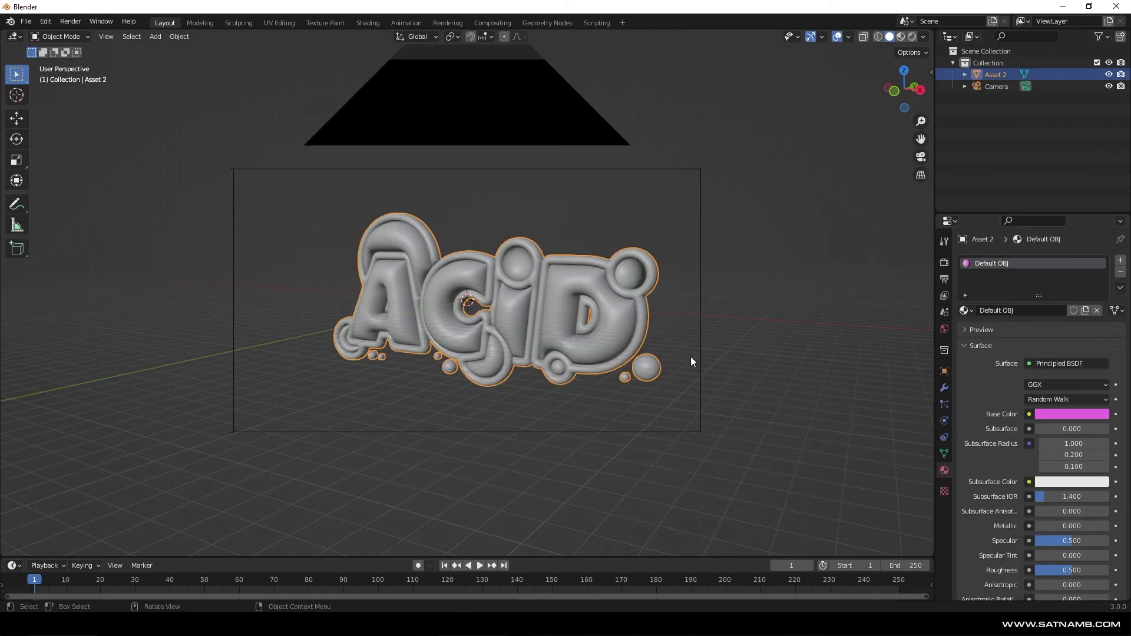
{"action": "left_click", "coordinate": [690, 357]}
{"action": "left_click_drag", "start_coordinate": [690, 357], "coordinate": [583, 301]}
{"action": "scroll", "coordinate": [688, 333], "scroll_direction": "up", "scroll_amount": 1}
{"action": "scroll", "coordinate": [548, 296], "scroll_direction": "up", "scroll_amount": 1}
{"action": "left_click", "coordinate": [944, 329]}
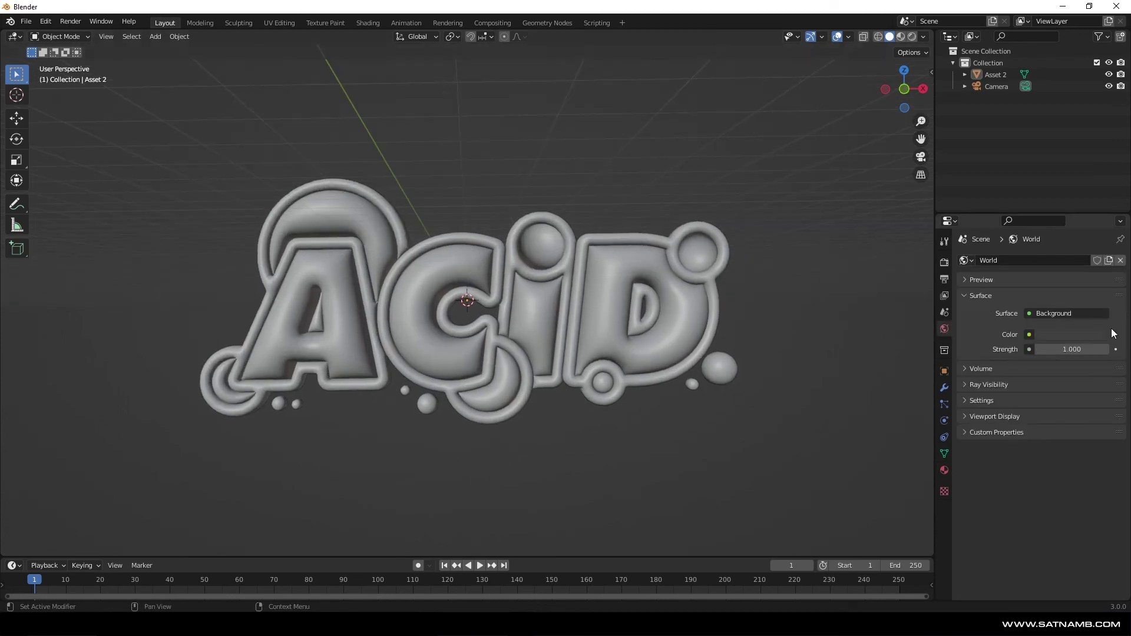
{"action": "left_click", "coordinate": [1028, 336]}
{"action": "left_click", "coordinate": [814, 380]}
{"action": "scroll", "coordinate": [522, 308], "scroll_direction": "up", "scroll_amount": 1}
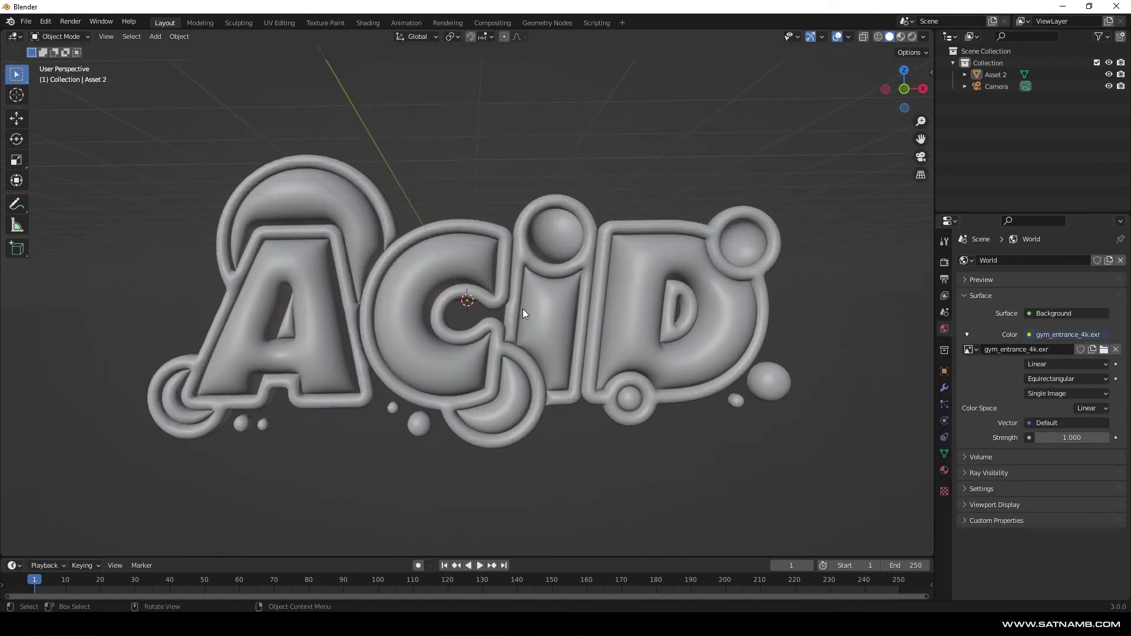
Set the metallic value of the lettering's pink material to 0.717
{"action": "left_click", "coordinate": [534, 324]}
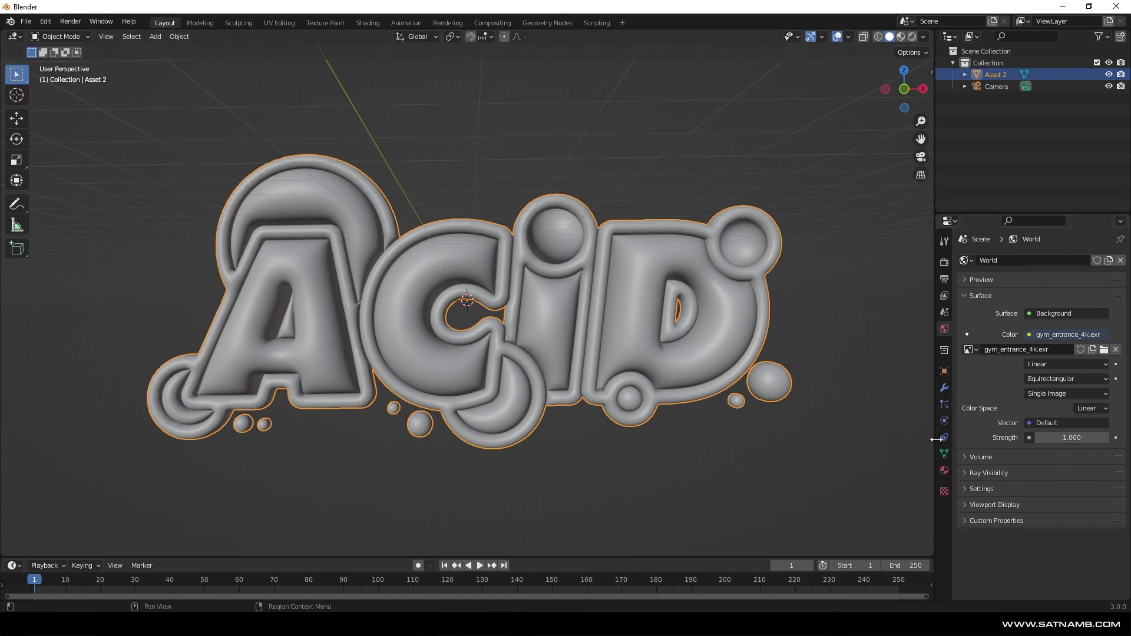
{"action": "left_click", "coordinate": [944, 470]}
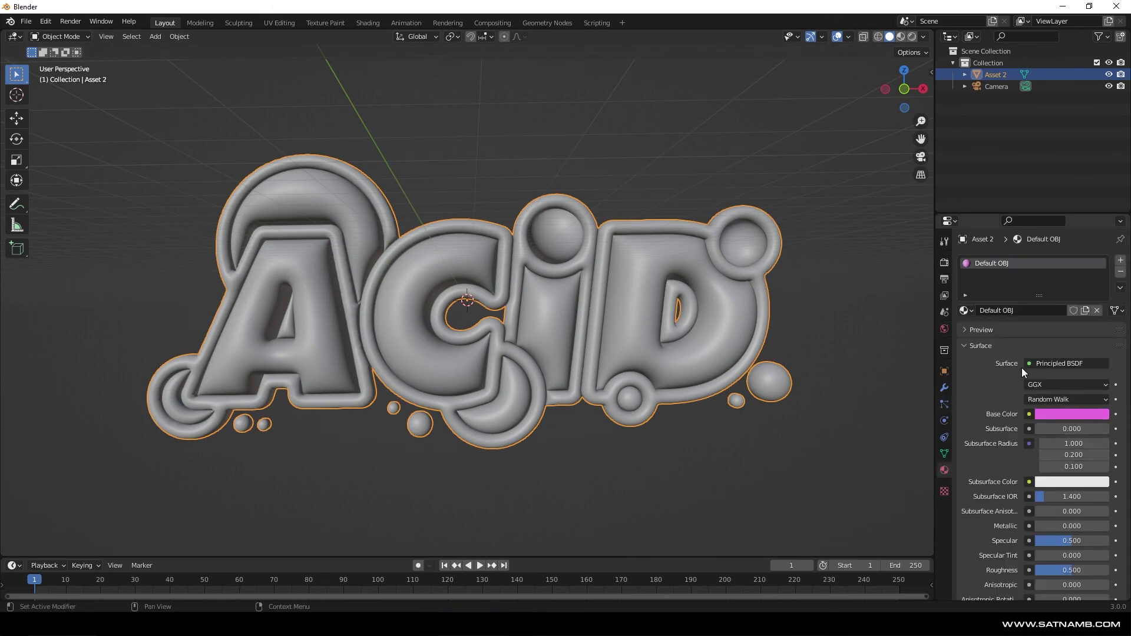
{"action": "left_click", "coordinate": [1036, 363]}
{"action": "scroll", "coordinate": [1055, 513], "scroll_direction": "down", "scroll_amount": 3}
Deselect the lettering and display the viewport in rendered shading
{"action": "left_click", "coordinate": [723, 431]}
{"action": "scroll", "coordinate": [723, 431], "scroll_direction": "down", "scroll_amount": 5}
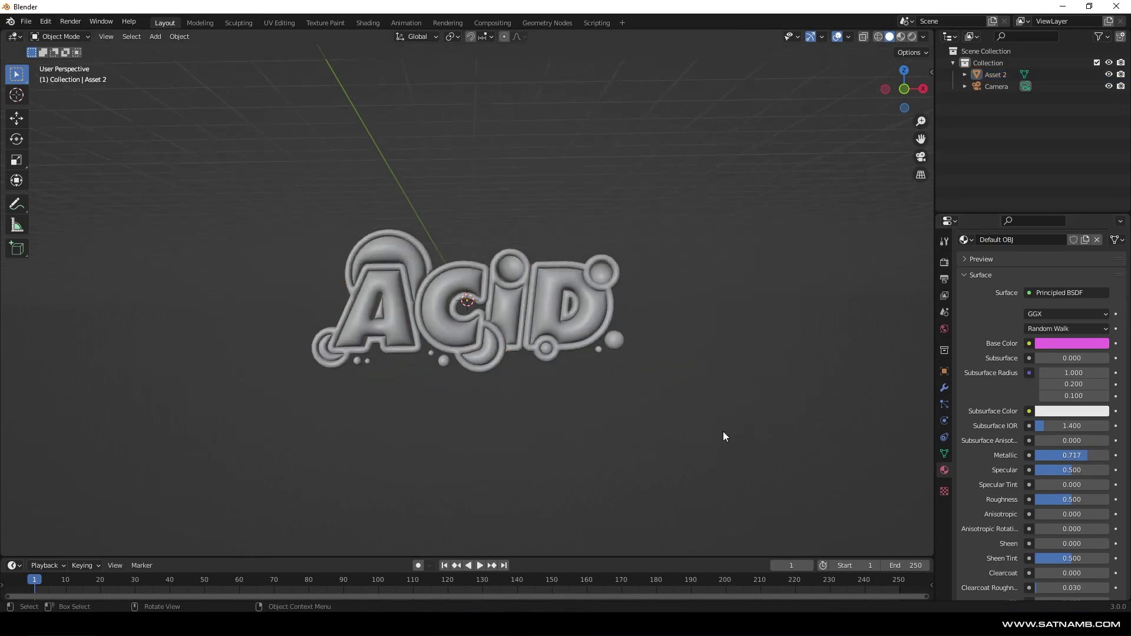
{"action": "key", "text": "z"}
{"action": "left_click", "coordinate": [723, 362]}
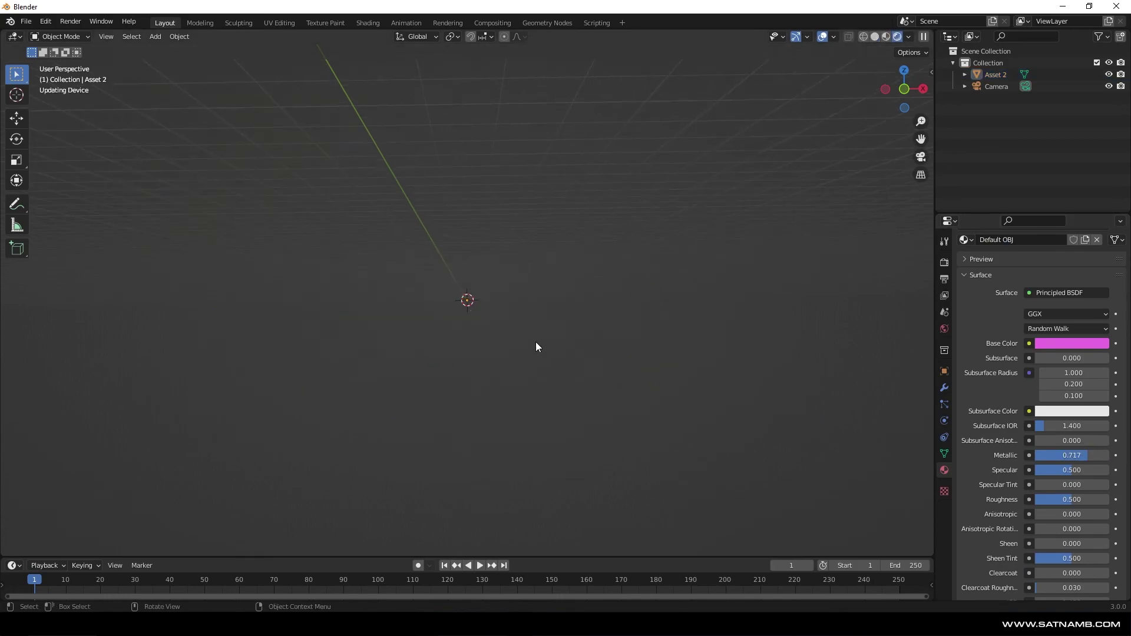
{"action": "scroll", "coordinate": [535, 341], "scroll_direction": "up", "scroll_amount": 5}
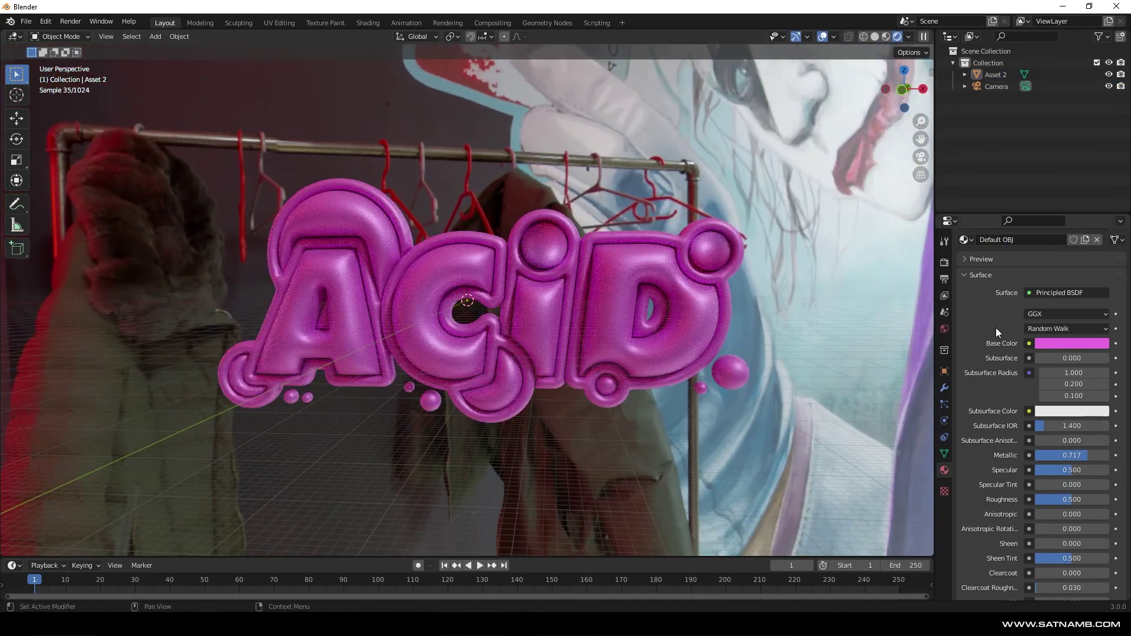
Make the render background transparent in the Cycles film settings
{"action": "left_click", "coordinate": [946, 243]}
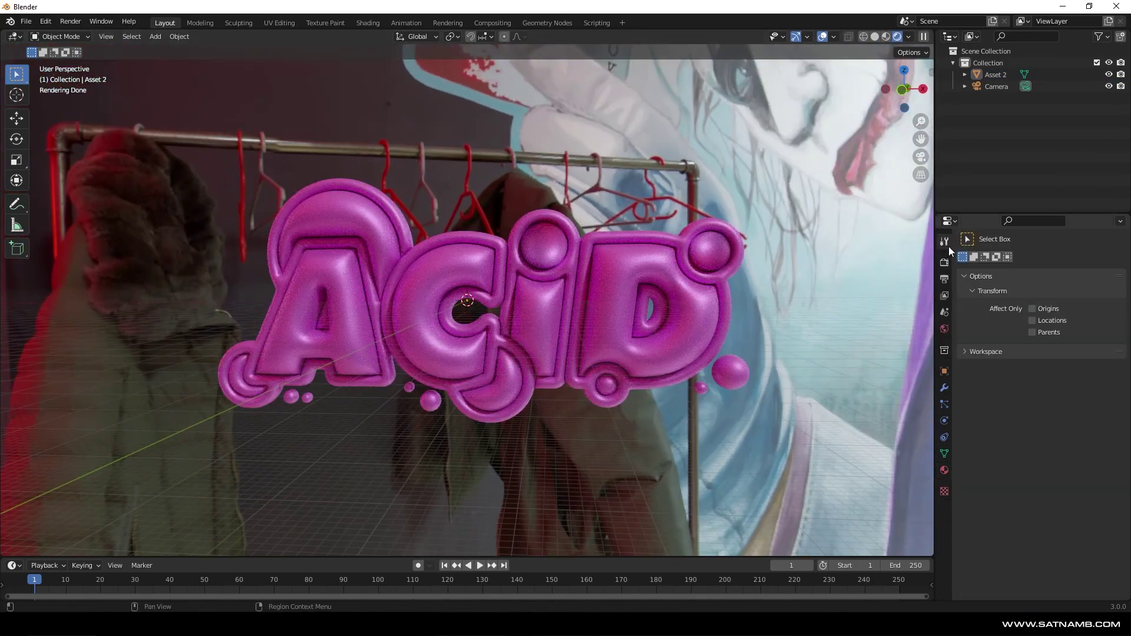
{"action": "left_click", "coordinate": [944, 454]}
{"action": "left_click", "coordinate": [945, 242]}
{"action": "left_click", "coordinate": [944, 263]}
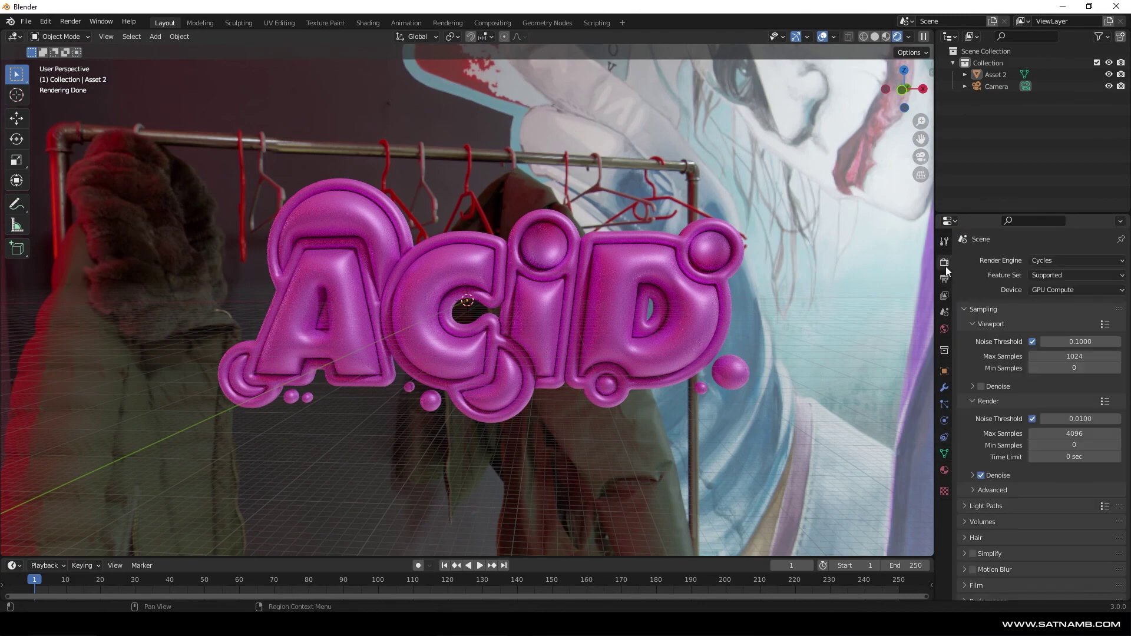
{"action": "scroll", "coordinate": [979, 537], "scroll_direction": "down", "scroll_amount": 3}
{"action": "left_click", "coordinate": [977, 513]}
{"action": "scroll", "coordinate": [1017, 534], "scroll_direction": "down", "scroll_amount": 1}
{"action": "left_click", "coordinate": [980, 574]}
Enter Edit Mode on the lettering and select all the linked inner letter fills without the outlines
{"action": "left_click", "coordinate": [609, 344]}
{"action": "key", "text": "Tab"}
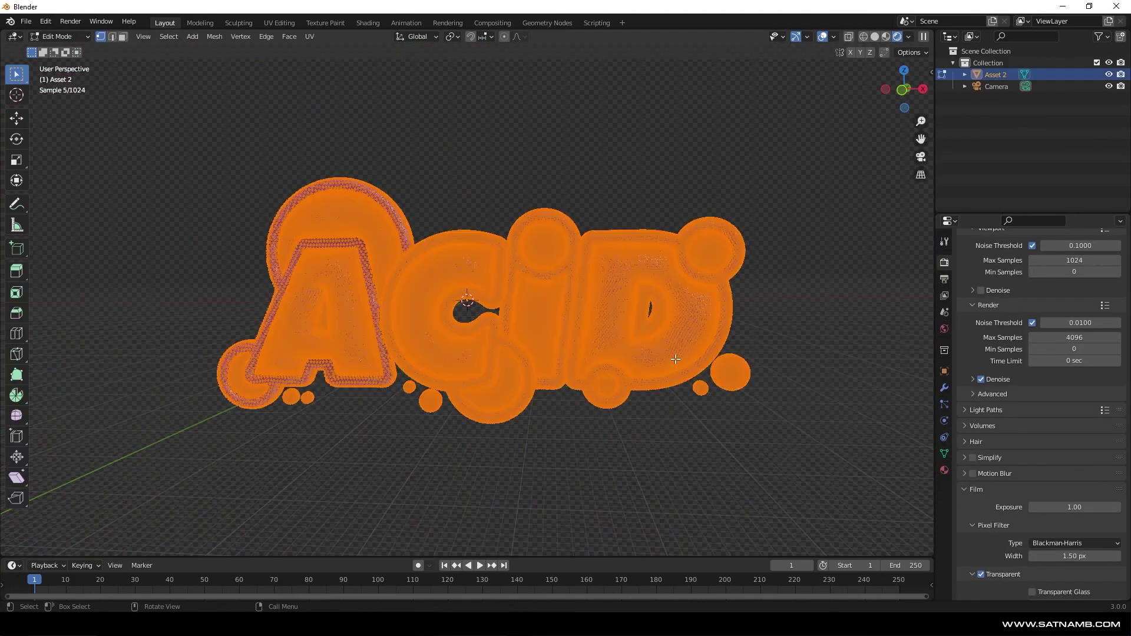
{"action": "key", "text": "alt+a"}
{"action": "key", "text": "l"}
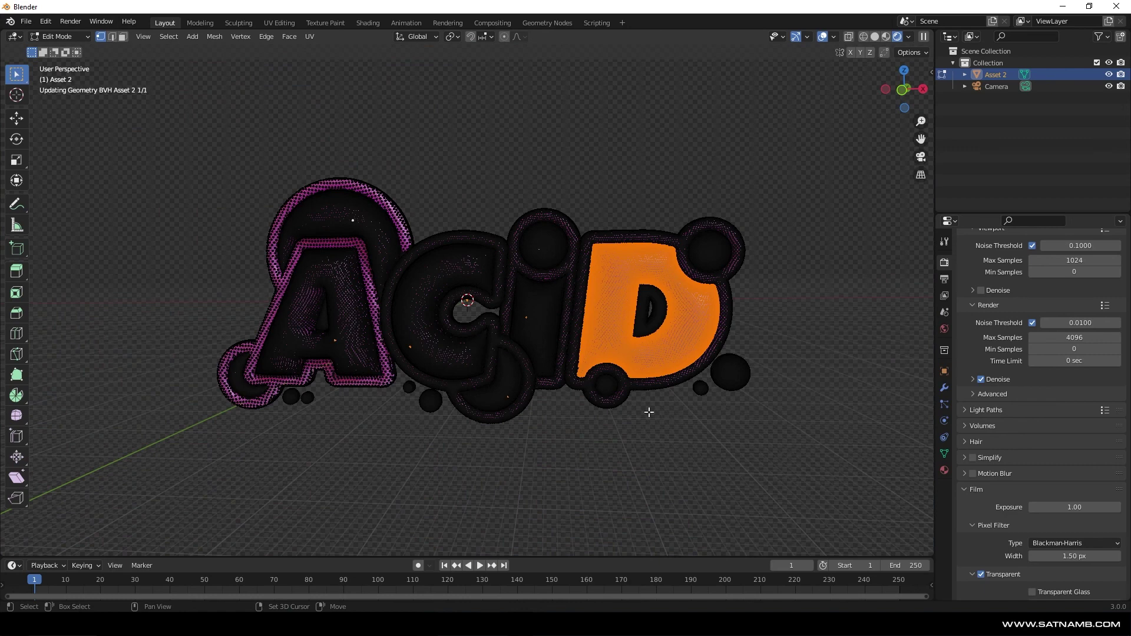
{"action": "key", "text": "ctrl+l"}
Copy the pink material into a new second material slot and change the copy's base color to a very pale pink
{"action": "left_click", "coordinate": [944, 470]}
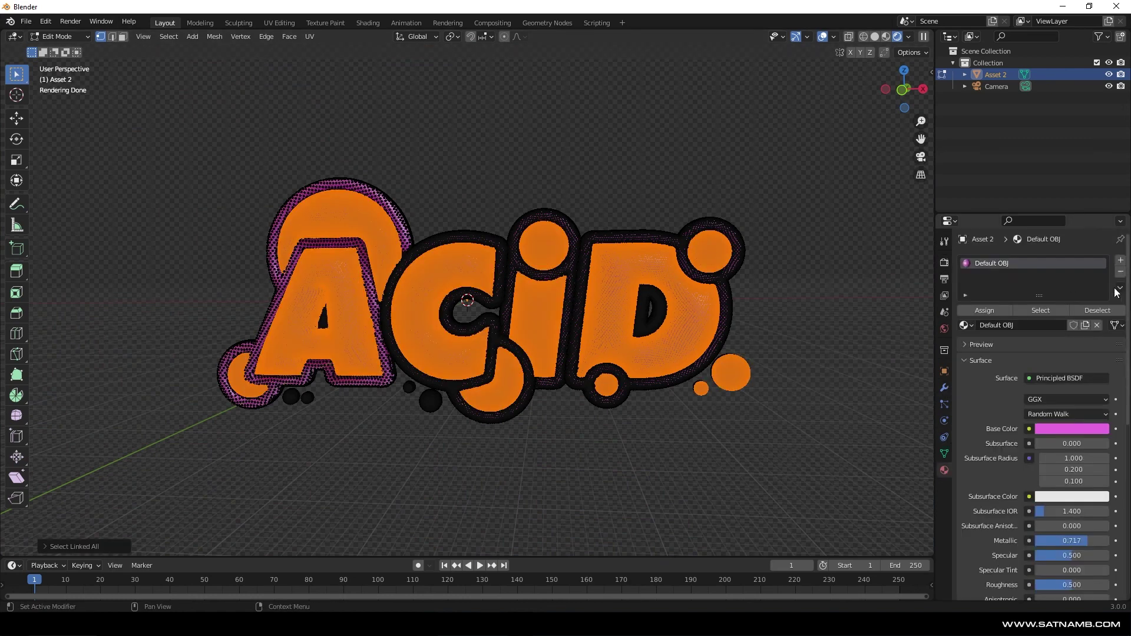
{"action": "left_click", "coordinate": [1120, 288]}
{"action": "left_click", "coordinate": [1073, 303]}
{"action": "left_click", "coordinate": [1120, 260]}
{"action": "left_click", "coordinate": [1038, 344]}
{"action": "left_click", "coordinate": [1120, 288]}
{"action": "left_click", "coordinate": [1060, 324]}
{"action": "left_click", "coordinate": [1071, 447]}
{"action": "left_click", "coordinate": [1049, 325]}
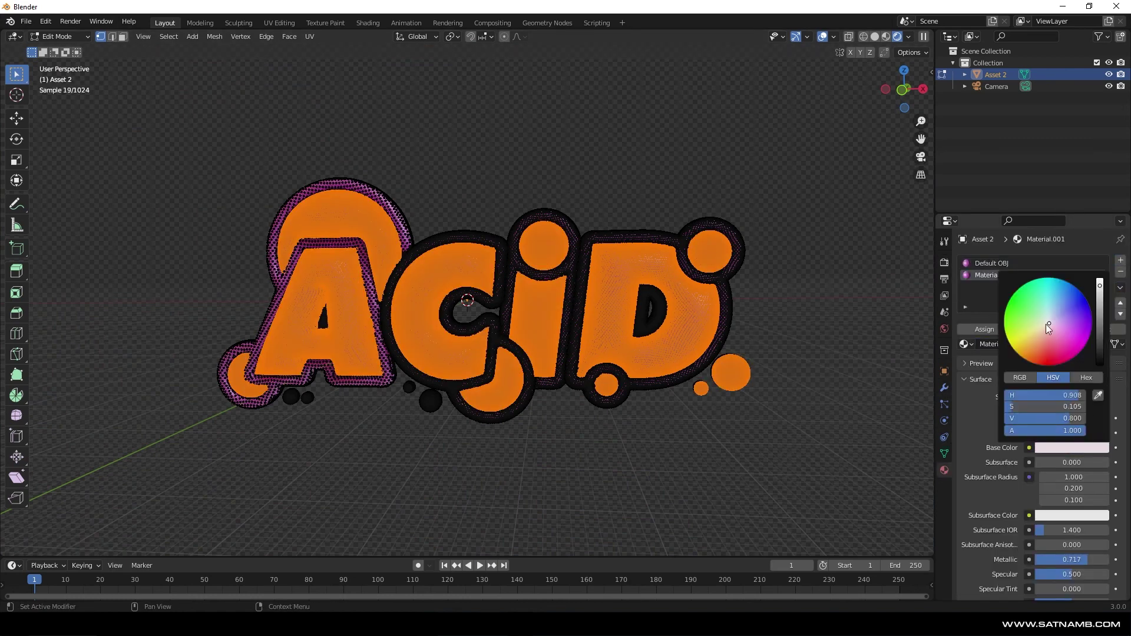
Assign the pale pink material to the selected inner letter fills and return to Object Mode
{"action": "left_click", "coordinate": [727, 337]}
{"action": "key", "text": "ctrl+z"}
{"action": "left_click", "coordinate": [994, 328]}
{"action": "left_click", "coordinate": [795, 422]}
{"action": "key", "text": "Tab"}
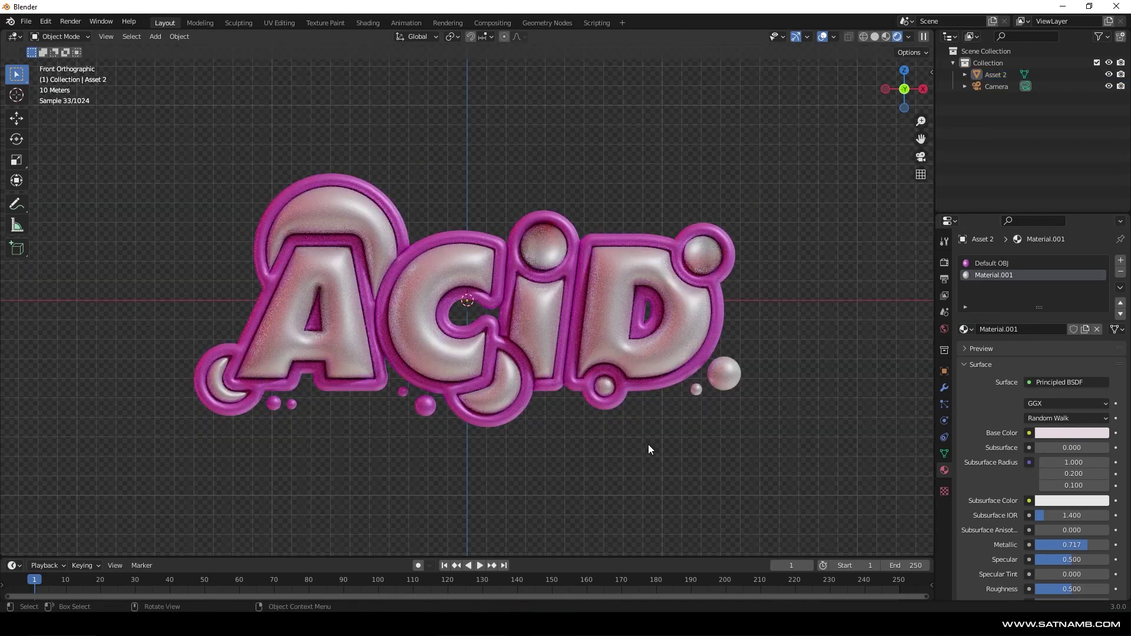
Look through the camera and set its clip end distance to 1200 m
{"action": "key", "text": "KP_0"}
{"action": "left_click", "coordinate": [660, 377]}
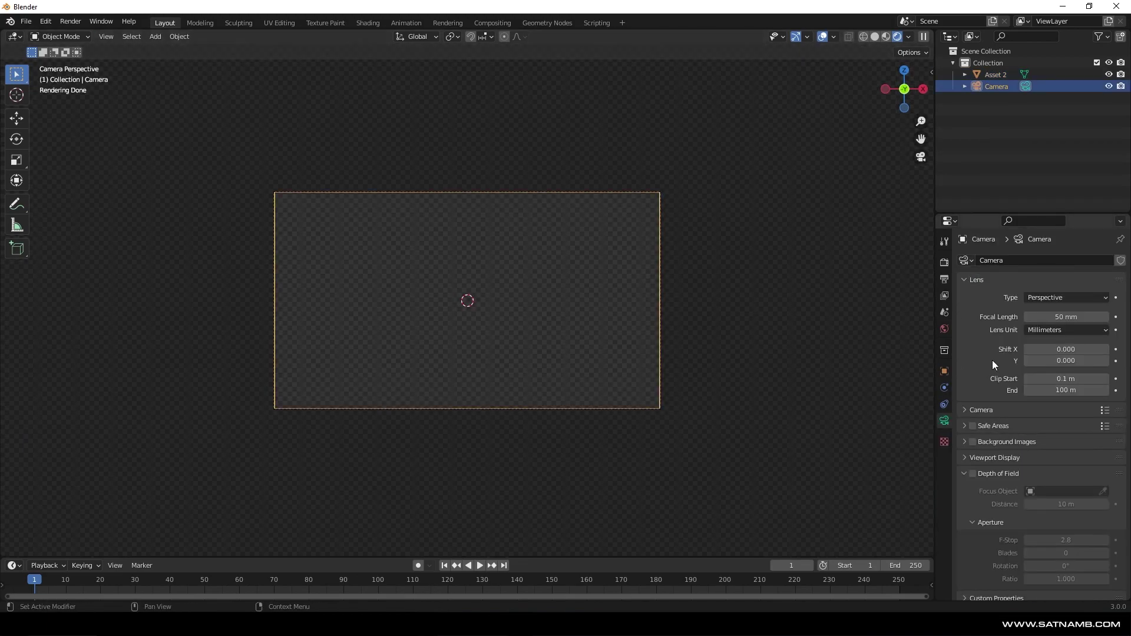
{"action": "key", "text": "BackSpace"}
{"action": "key", "text": "Return"}
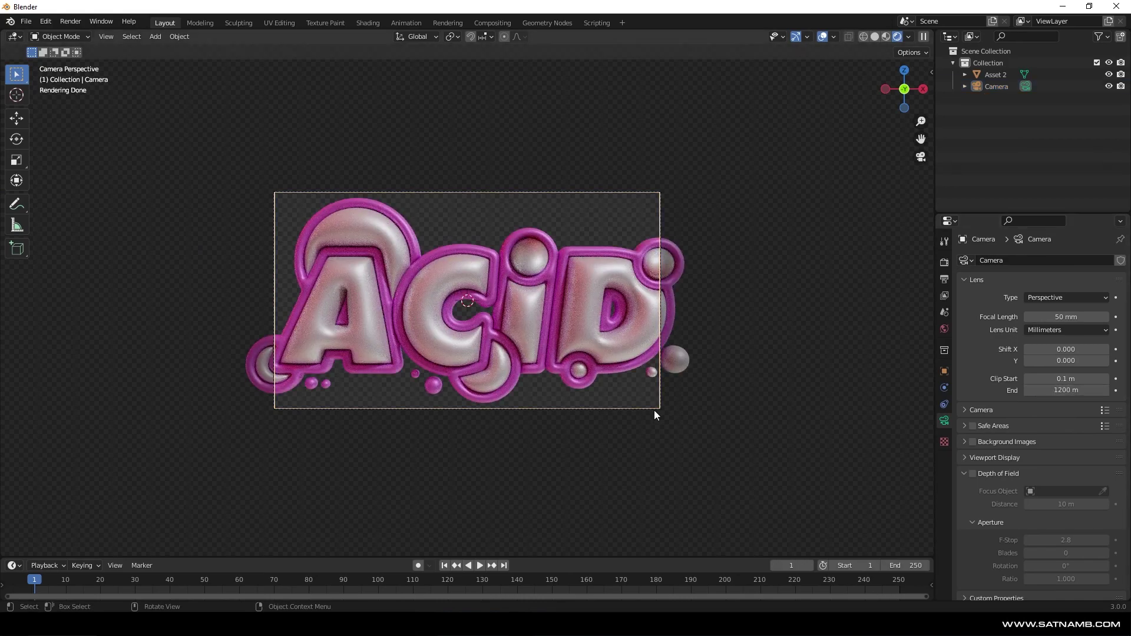
Move the camera back along the Y axis until the whole lettering fits inside the frame
{"action": "key", "text": "g"}
{"action": "key", "text": "y"}
{"action": "left_click", "coordinate": [320, 63]}
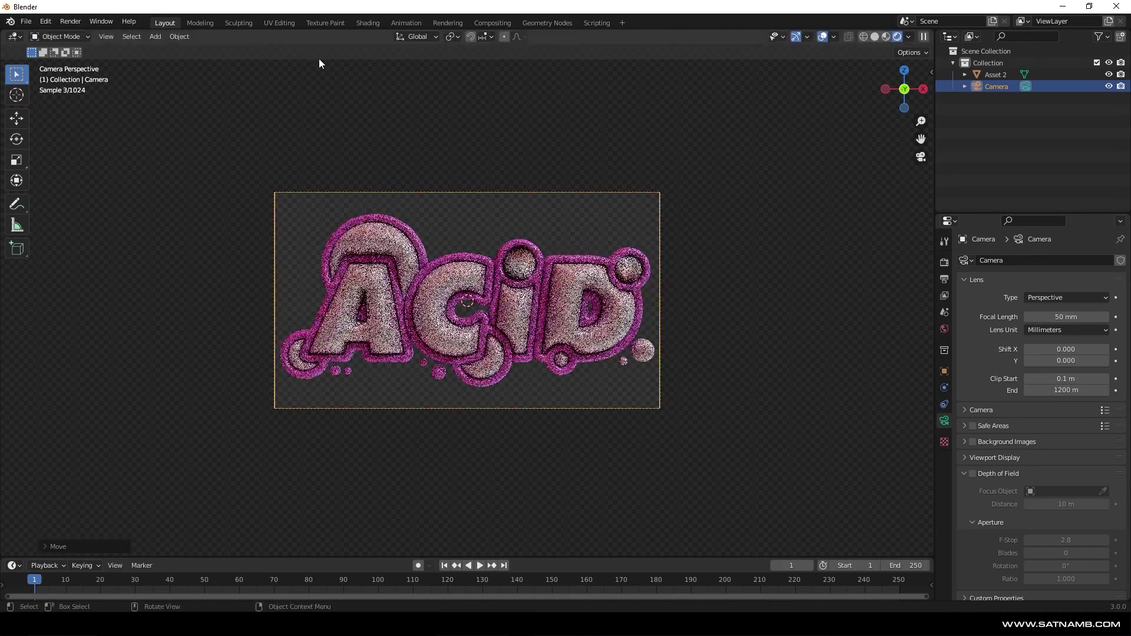
{"action": "key", "text": "g"}
{"action": "key", "text": "y"}
{"action": "left_click", "coordinate": [212, 121]}
{"action": "left_click", "coordinate": [768, 321]}
{"action": "scroll", "coordinate": [768, 321], "scroll_direction": "up", "scroll_amount": 2}
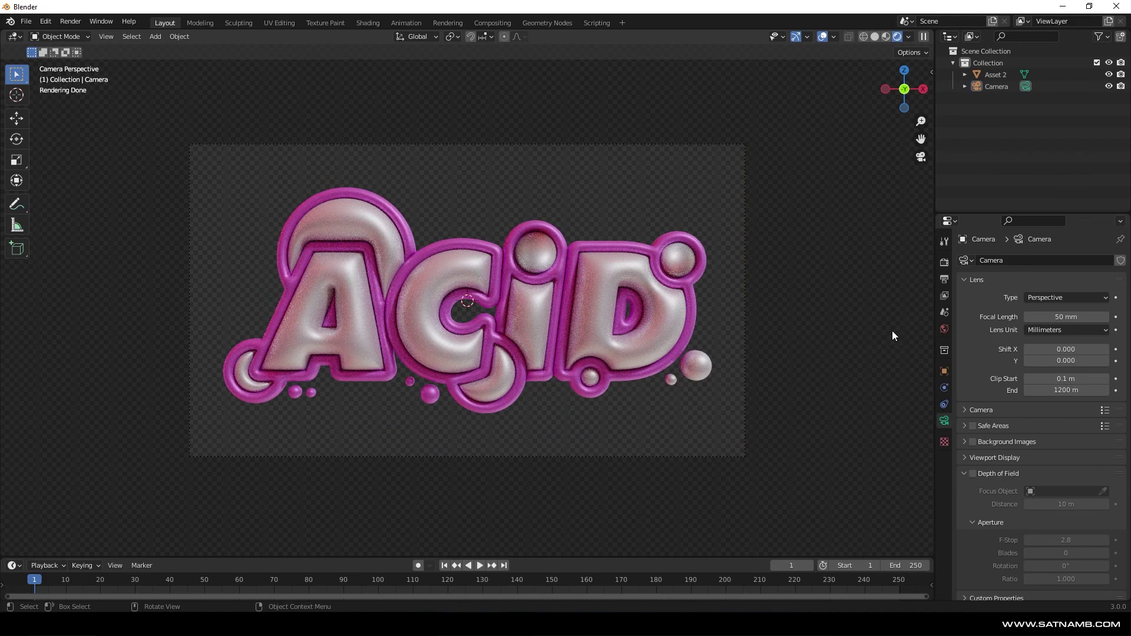
Run a test render of the camera view, stop it and close the render window
{"action": "left_click", "coordinate": [944, 261]}
{"action": "left_click", "coordinate": [944, 279]}
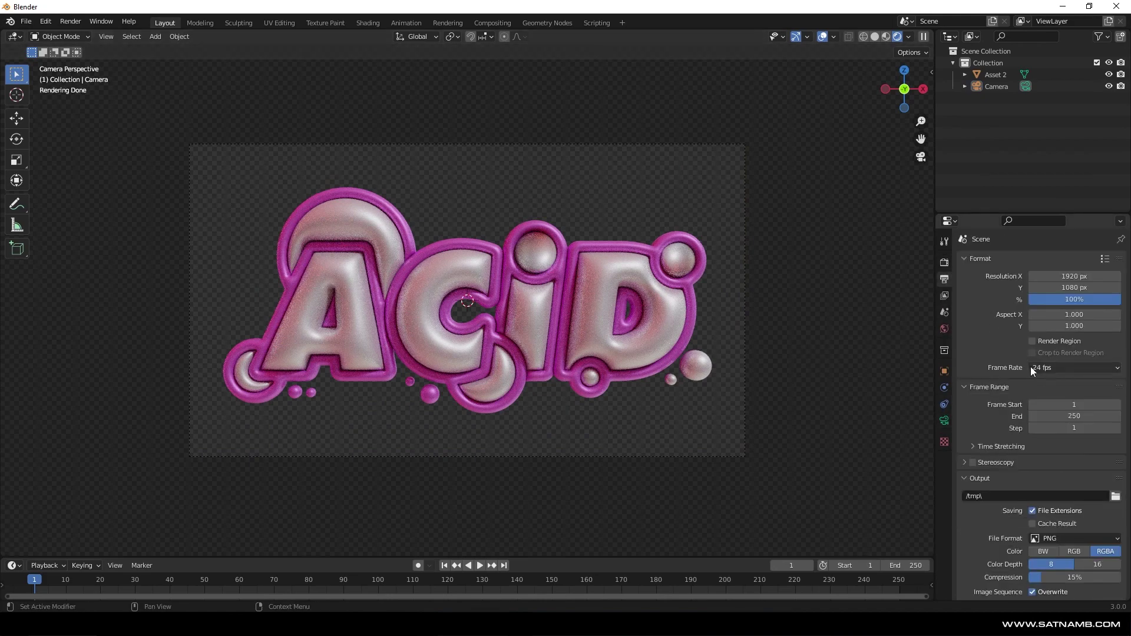
{"action": "key", "text": "F12"}
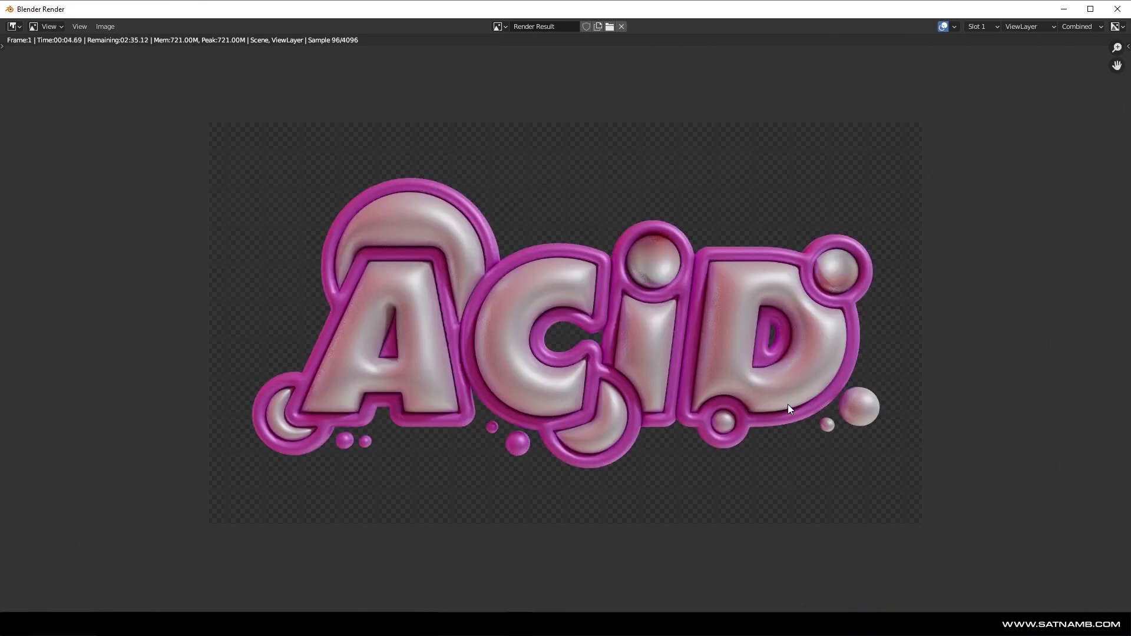
{"action": "key", "text": "Escape"}
{"action": "key", "text": "Escape"}
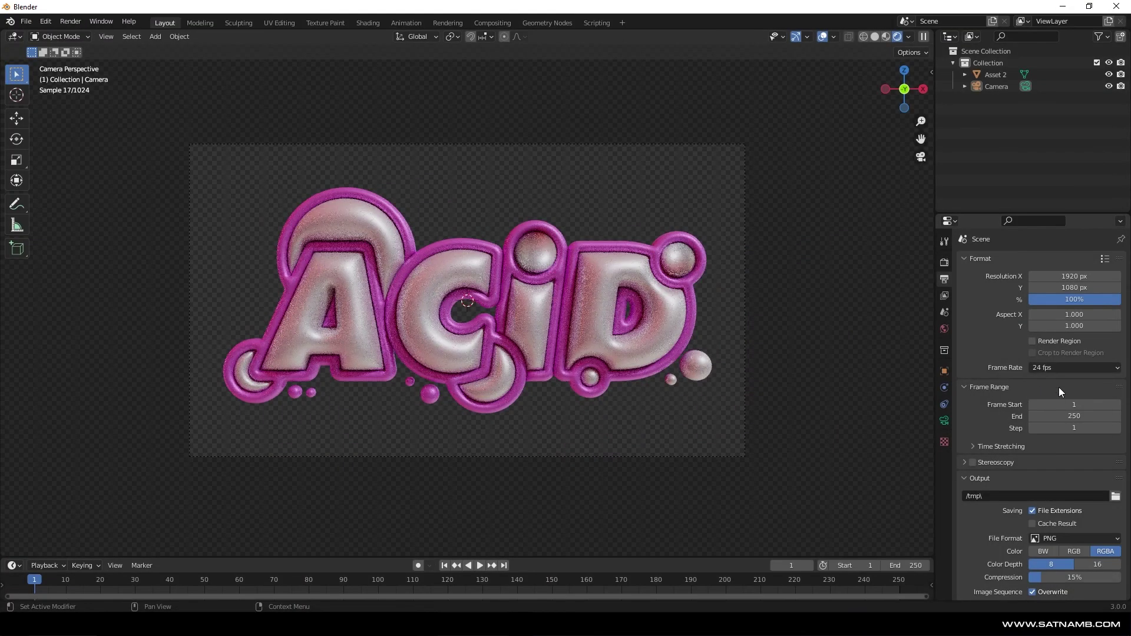
Set the render's maximum samples to 512 and render the camera view
{"action": "left_click", "coordinate": [944, 263]}
{"action": "left_click", "coordinate": [1084, 434]}
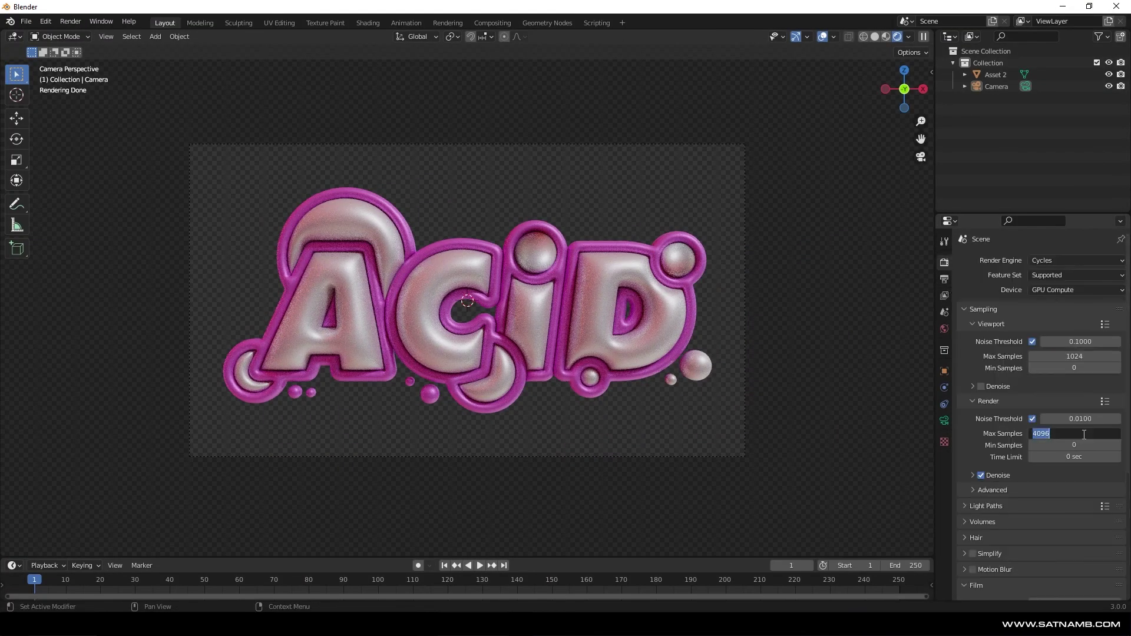
{"action": "key", "text": "F12"}
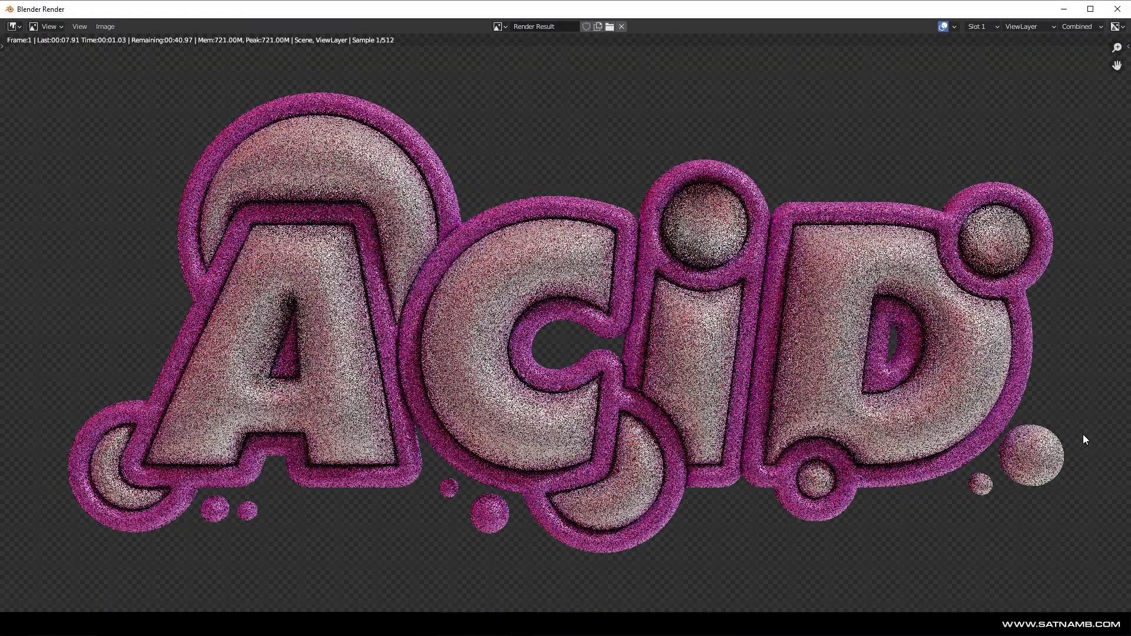